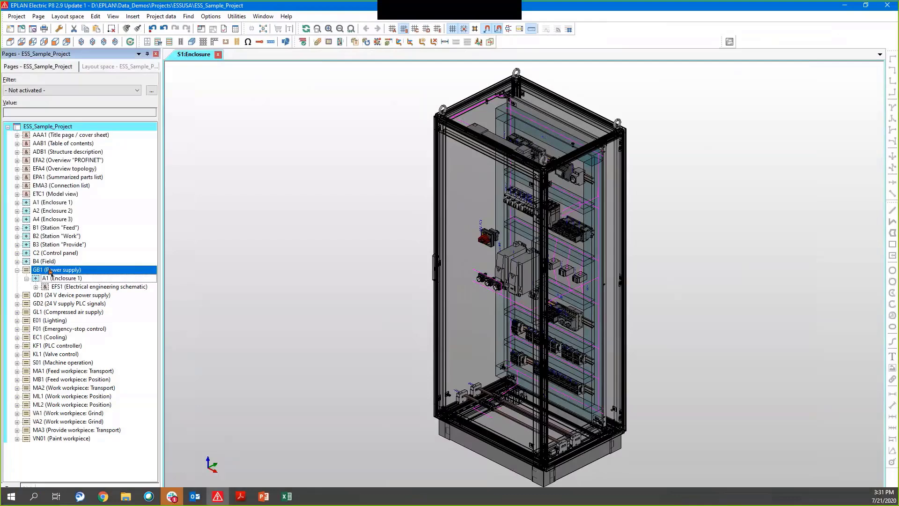
View the 400 / 230 V power supply schematic page of GB1, Enclosure 1, and return to the S1:Enclosure 3D view.
{"action": "left_click", "coordinate": [36, 287]}
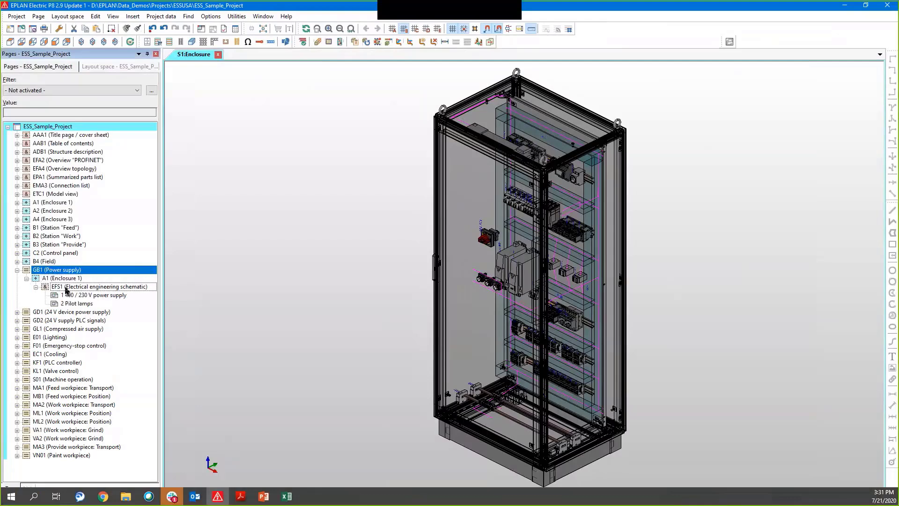
{"action": "double_click", "coordinate": [79, 295]}
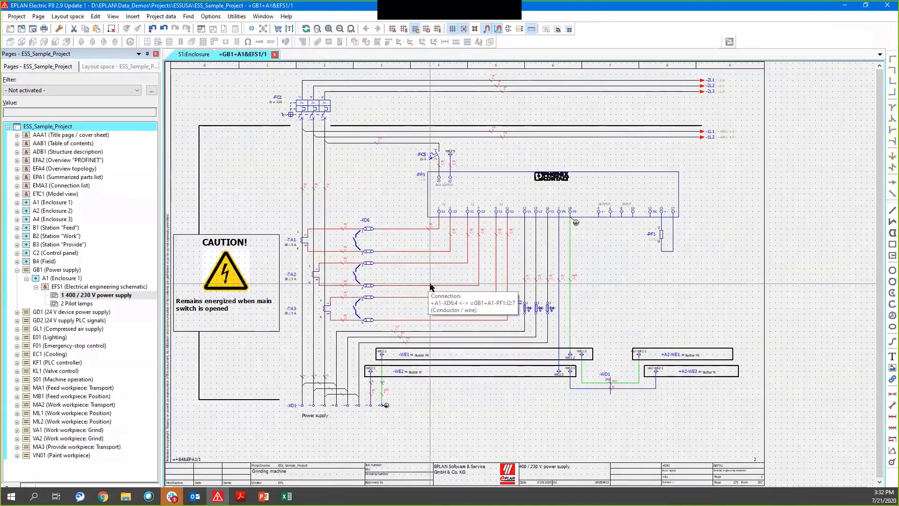
{"action": "left_click", "coordinate": [193, 54]}
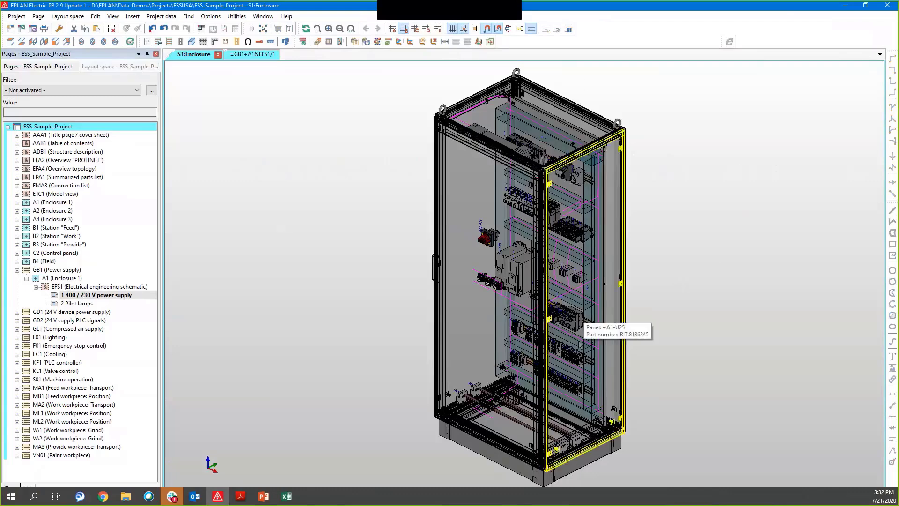
Create a new layout space named Demo with the description Demo Panel in ESS_Sample_Project.
{"action": "left_click", "coordinate": [97, 67]}
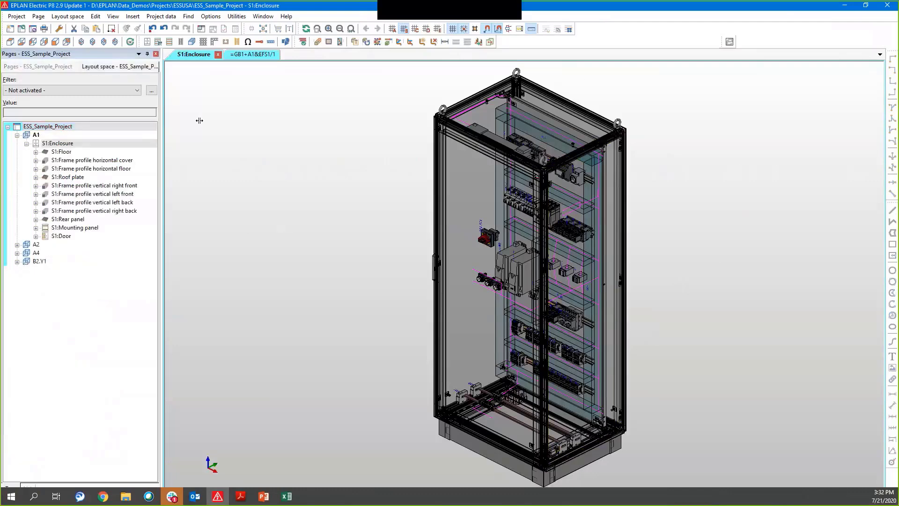
{"action": "left_click", "coordinate": [17, 135]}
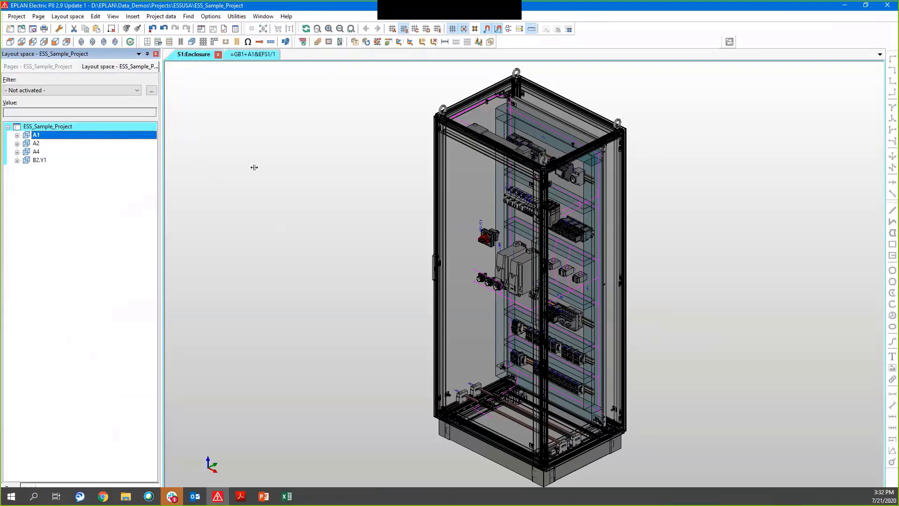
{"action": "right_click", "coordinate": [53, 135]}
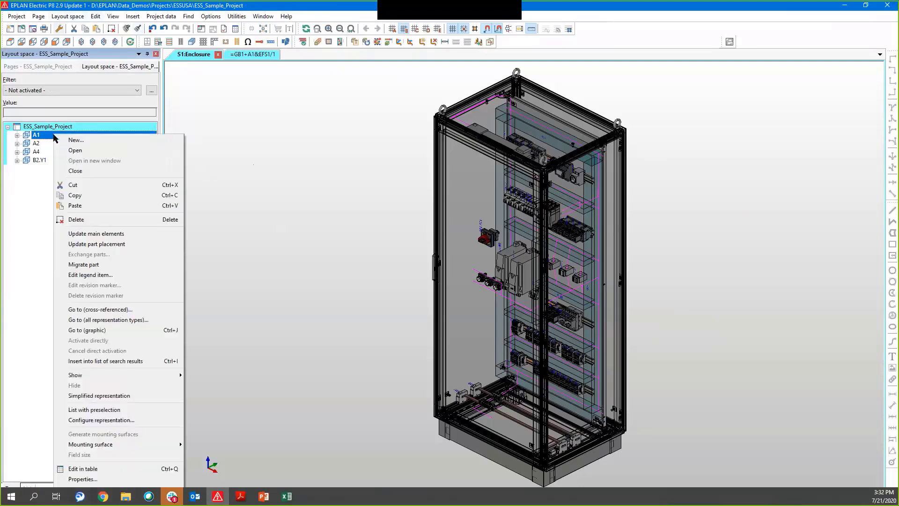
{"action": "left_click", "coordinate": [88, 139]}
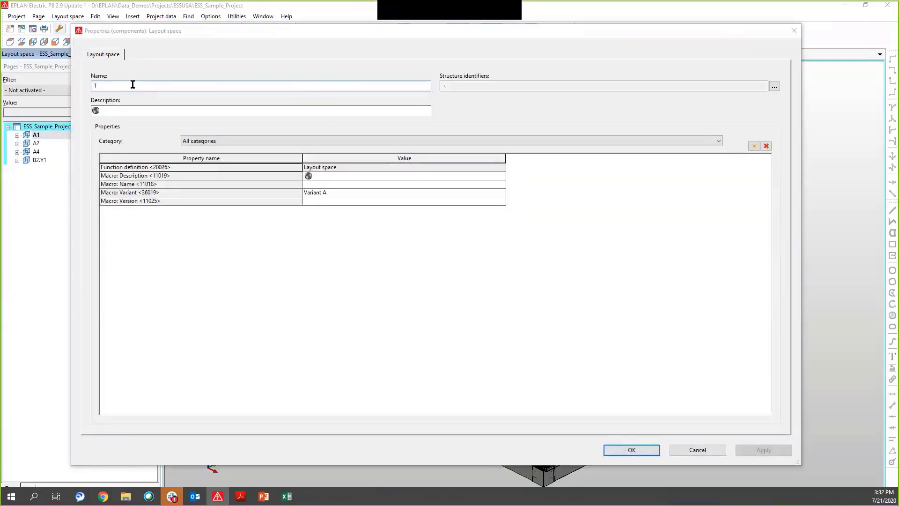
{"action": "key", "text": "BackSpace"}
{"action": "type", "text": "Demo"}
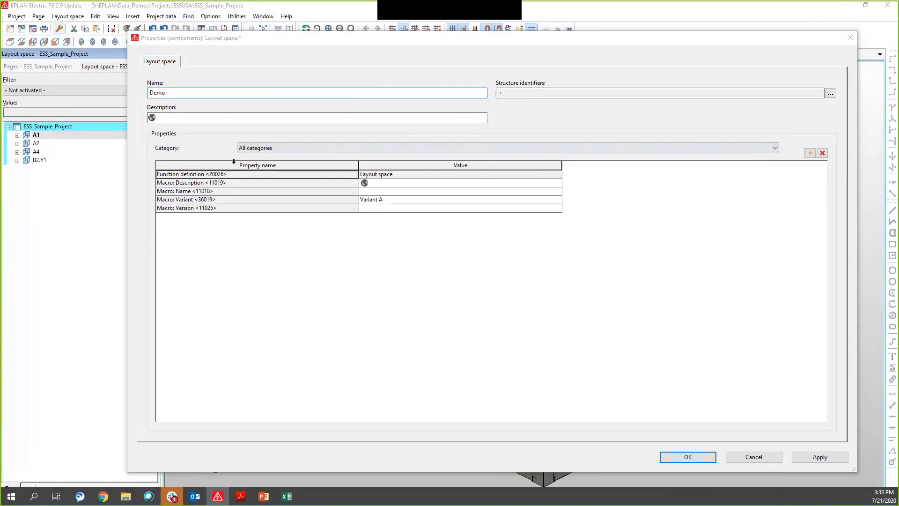
{"action": "left_click", "coordinate": [172, 118]}
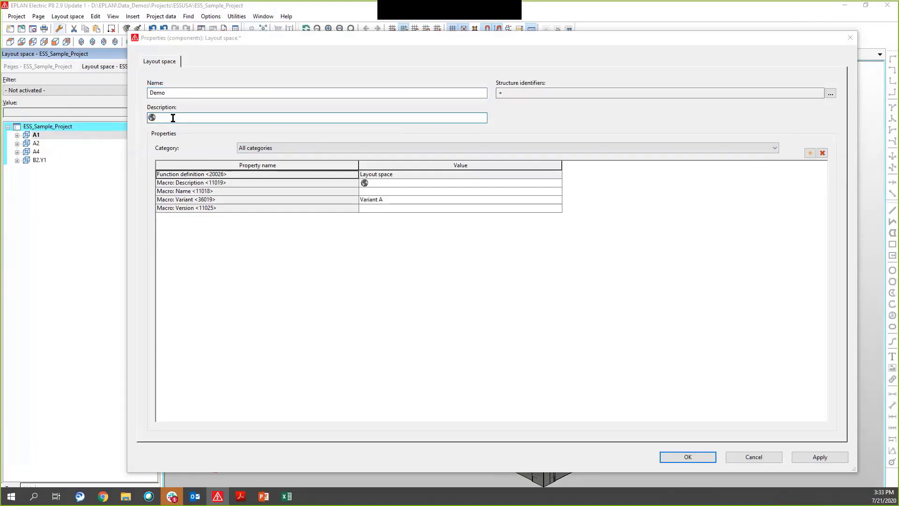
{"action": "type", "text": "Demo Panel"}
{"action": "key", "text": "Return"}
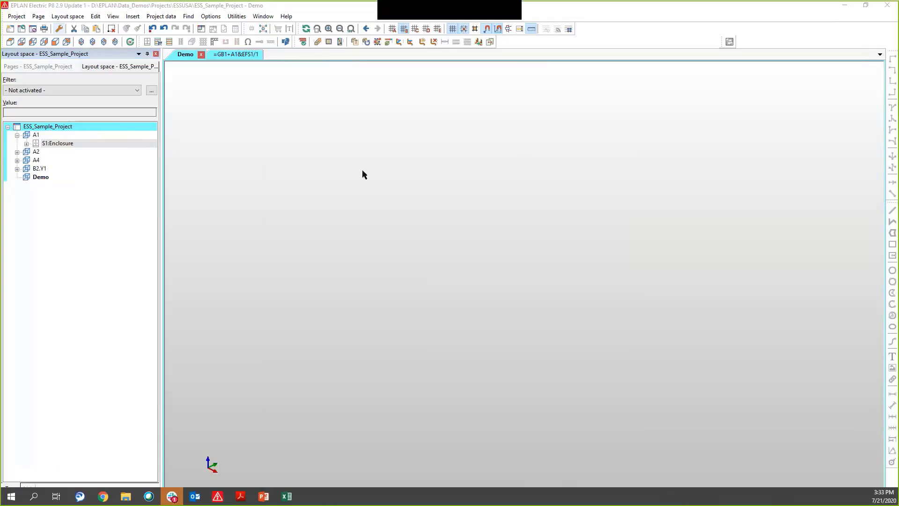
{"action": "left_click", "coordinate": [361, 116]}
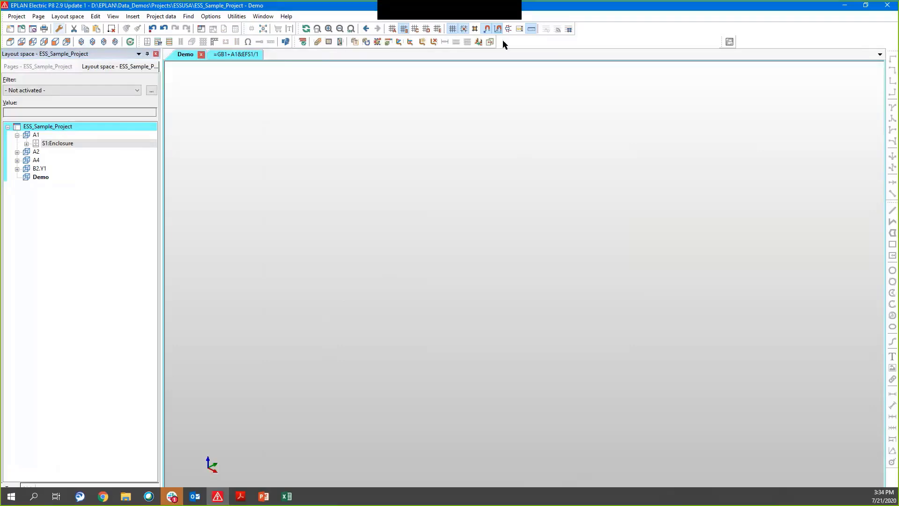
Open the EPLAN Data Portal and list Rittal's general enclosures under Mechanics.
{"action": "left_click", "coordinate": [237, 16]}
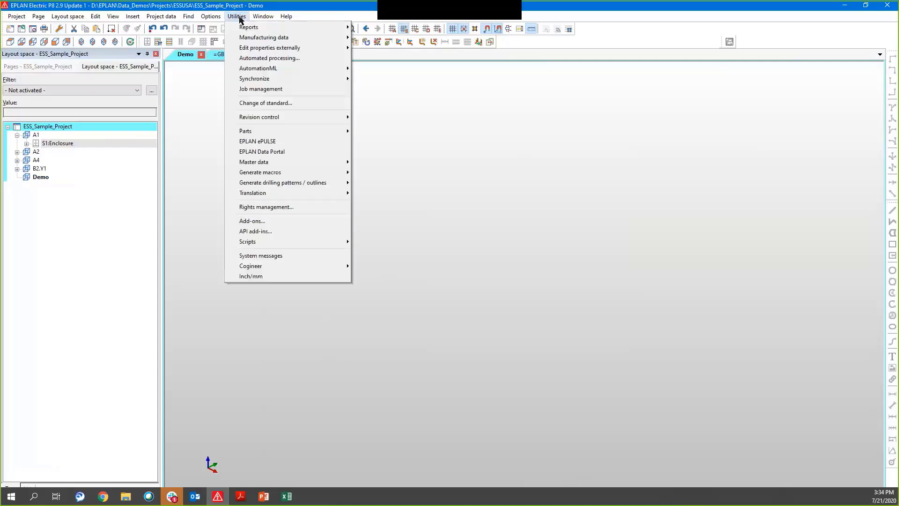
{"action": "left_click", "coordinate": [284, 152]}
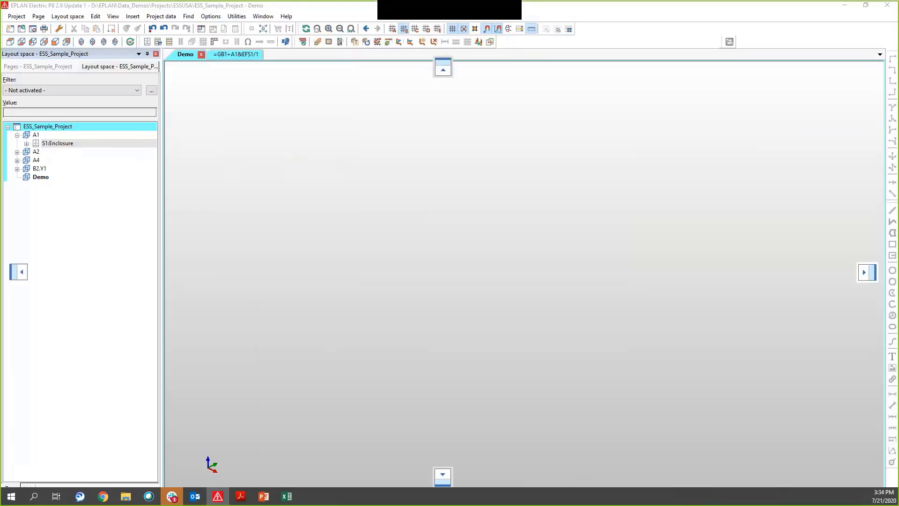
{"action": "left_click_drag", "start_coordinate": [898, 89], "coordinate": [420, 24]}
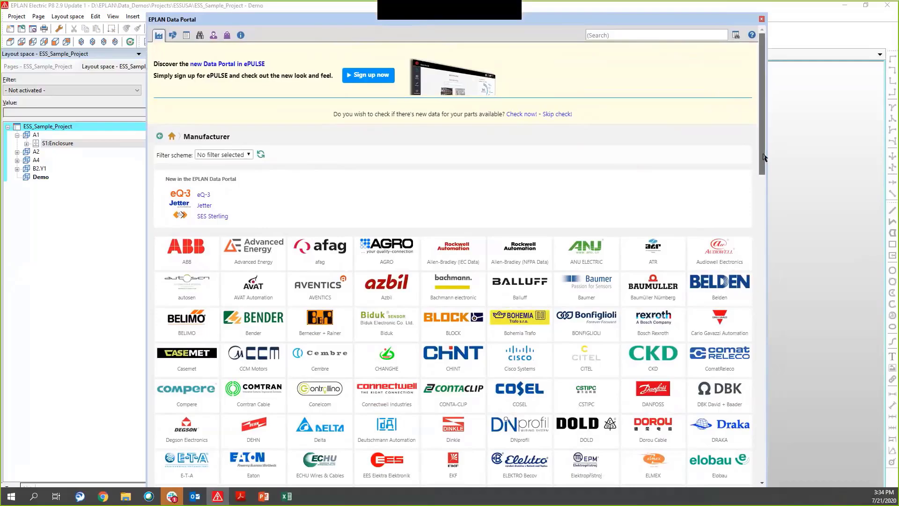
{"action": "left_click_drag", "start_coordinate": [764, 157], "coordinate": [765, 385]}
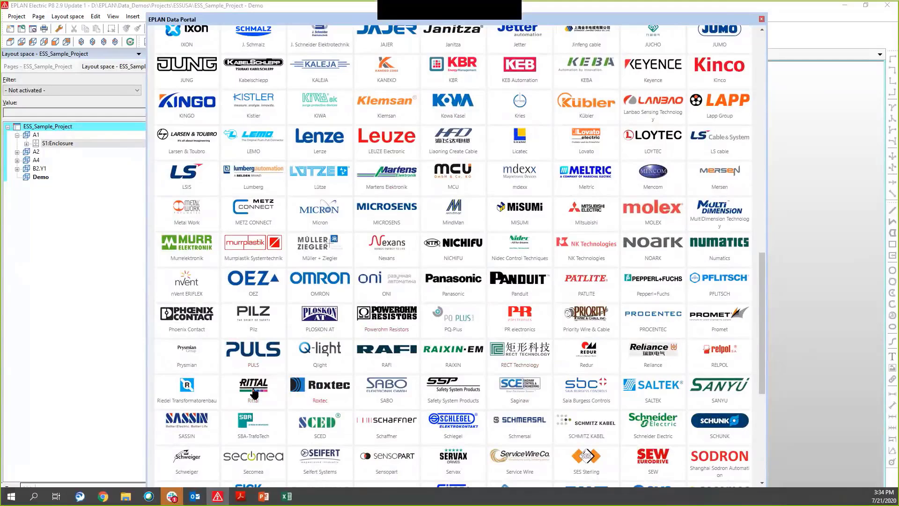
{"action": "left_click", "coordinate": [526, 447]}
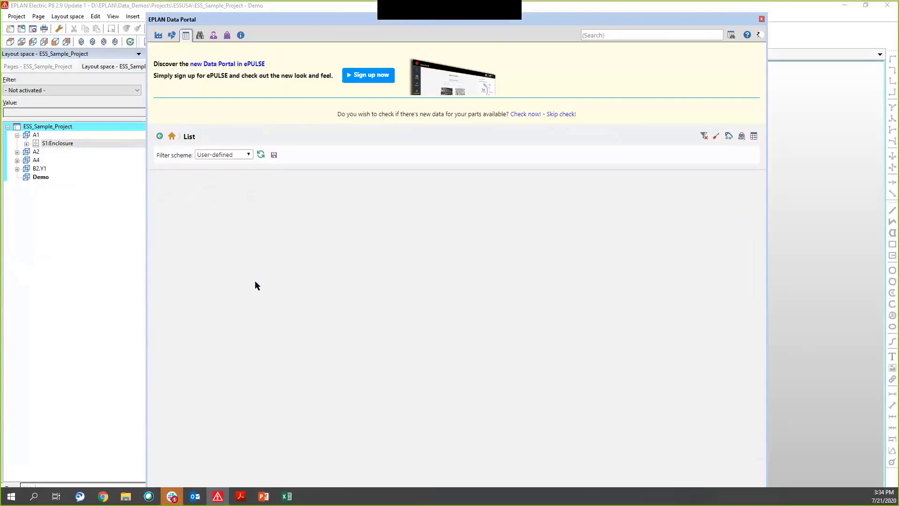
Browse the Rittal enclosure list and examine the details and previews of part RIT.1001600.
{"action": "scroll", "coordinate": [456, 305], "scroll_direction": "down", "scroll_amount": 2}
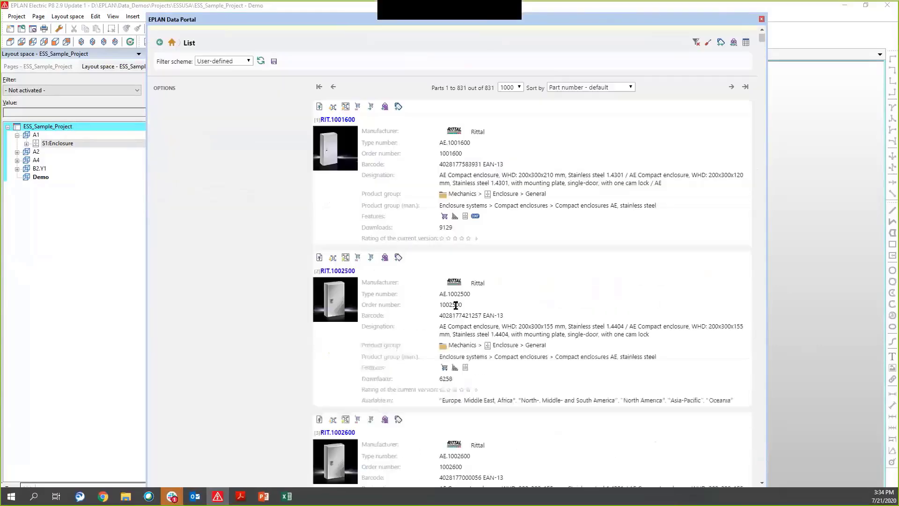
{"action": "scroll", "coordinate": [478, 295], "scroll_direction": "up", "scroll_amount": 2}
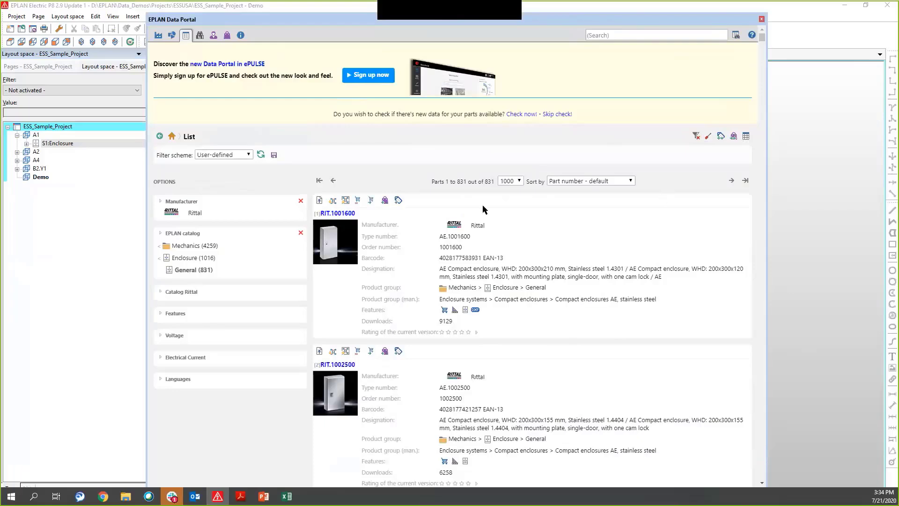
{"action": "double_click", "coordinate": [191, 271]}
{"action": "left_click", "coordinate": [337, 213]}
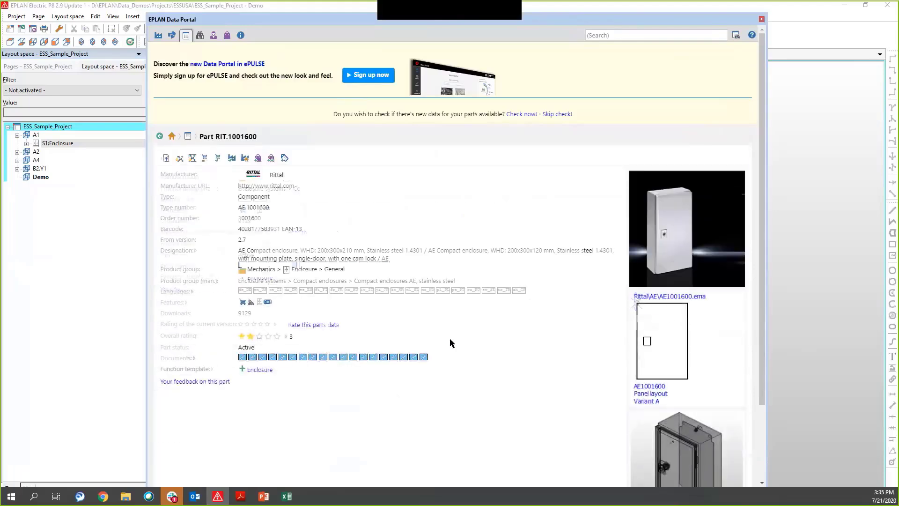
{"action": "scroll", "coordinate": [468, 366], "scroll_direction": "down", "scroll_amount": 2}
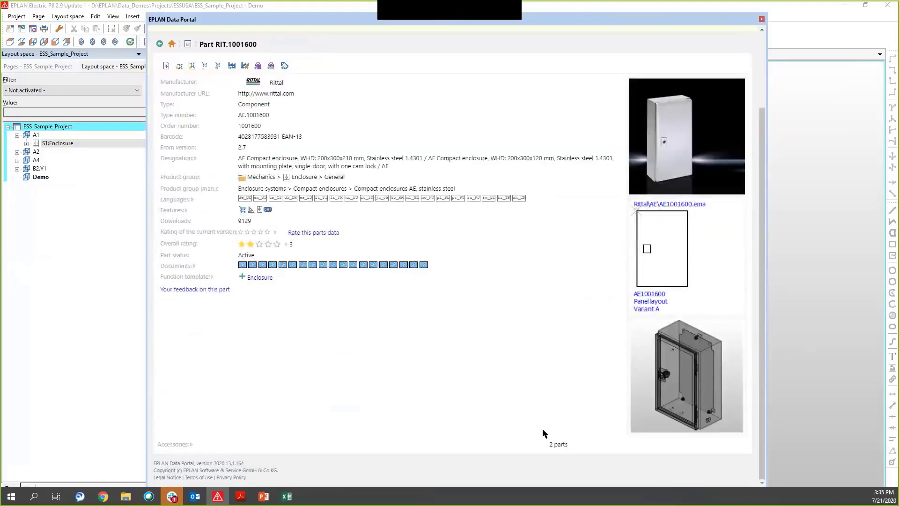
{"action": "scroll", "coordinate": [568, 442], "scroll_direction": "up", "scroll_amount": 2}
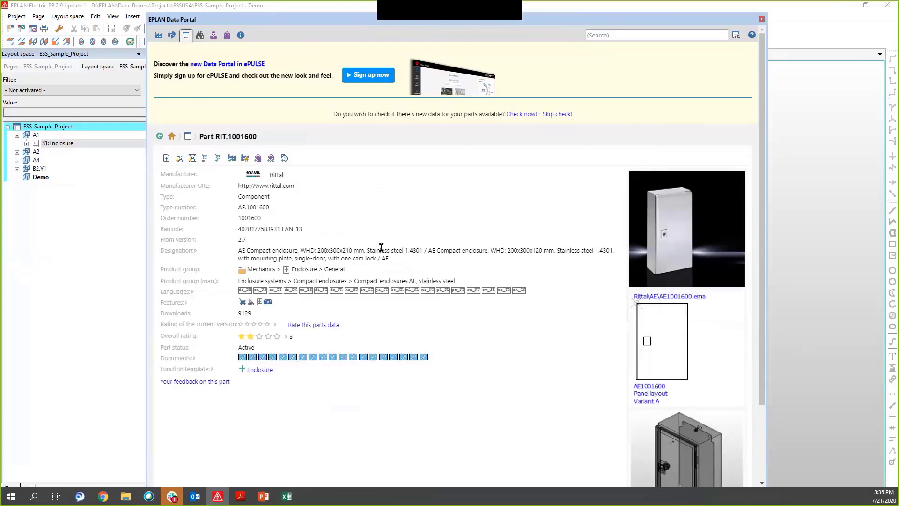
Look through the Rittal parts in the Data Portal shopping cart, and close the portal.
{"action": "left_click", "coordinate": [228, 36]}
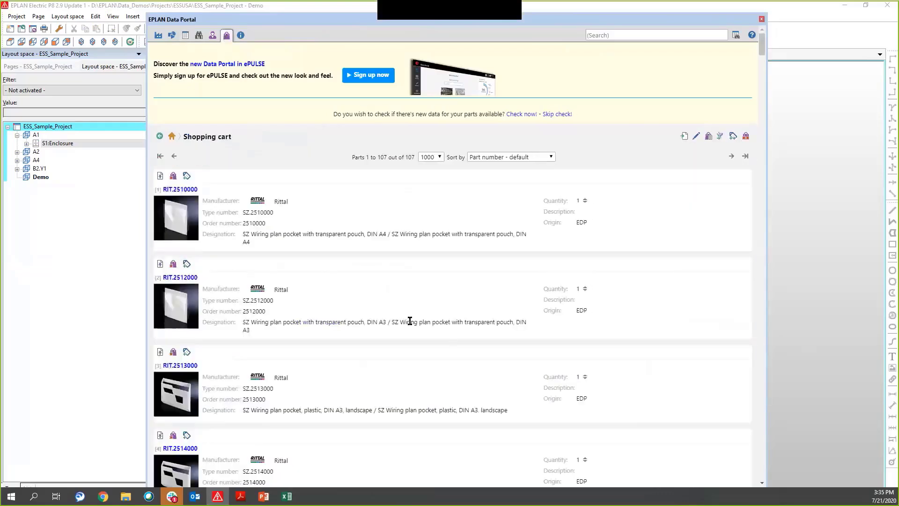
{"action": "scroll", "coordinate": [394, 311], "scroll_direction": "down", "scroll_amount": 10}
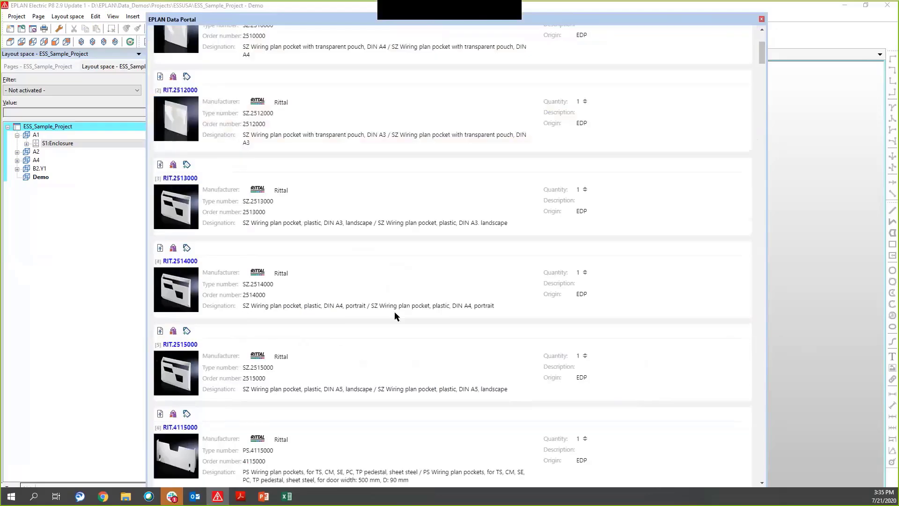
{"action": "scroll", "coordinate": [393, 319], "scroll_direction": "down", "scroll_amount": 10}
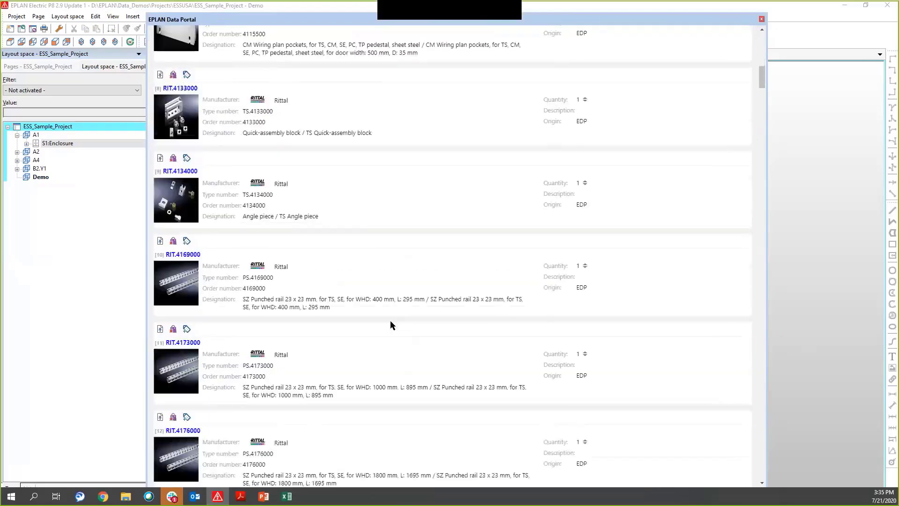
{"action": "scroll", "coordinate": [379, 337], "scroll_direction": "down", "scroll_amount": 3}
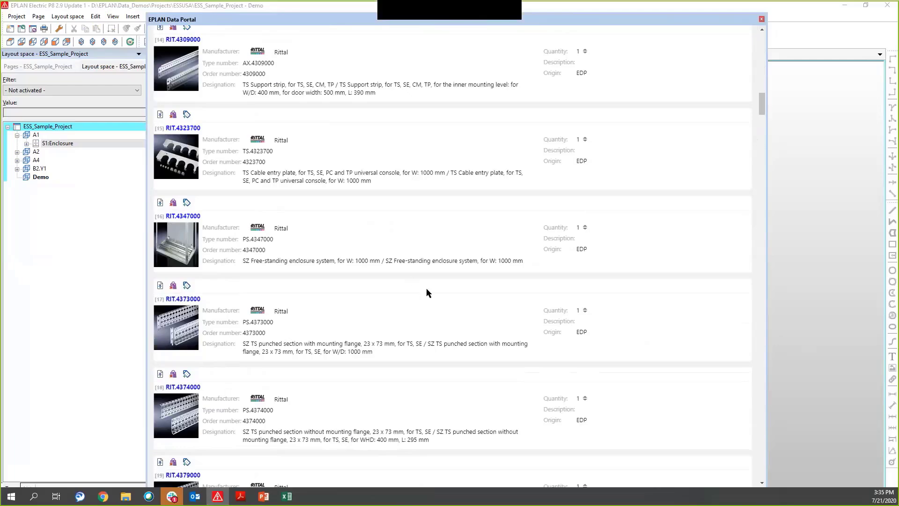
{"action": "scroll", "coordinate": [407, 335], "scroll_direction": "down", "scroll_amount": 11}
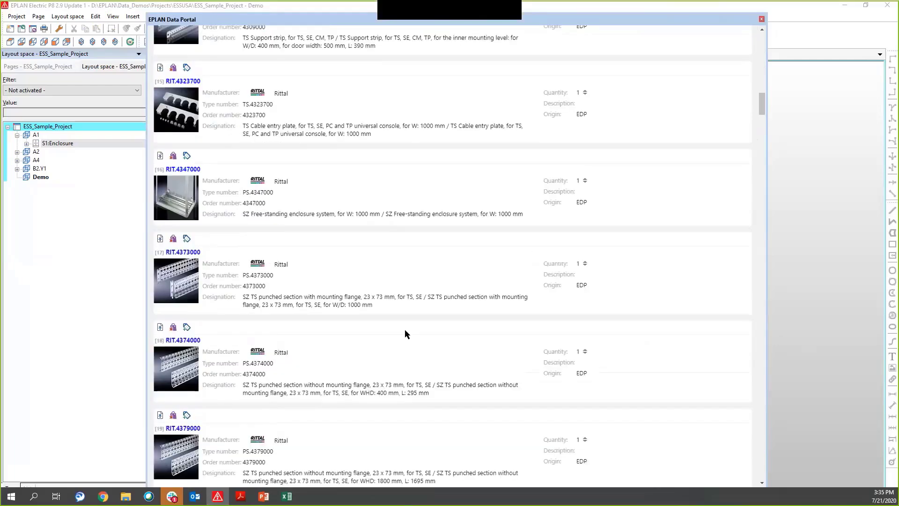
{"action": "scroll", "coordinate": [416, 357], "scroll_direction": "down", "scroll_amount": 13}
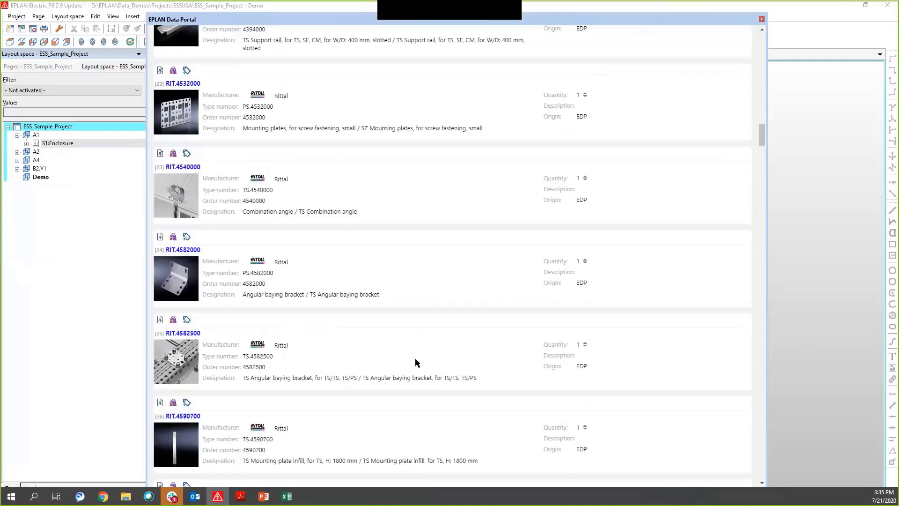
{"action": "scroll", "coordinate": [412, 356], "scroll_direction": "down", "scroll_amount": 8}
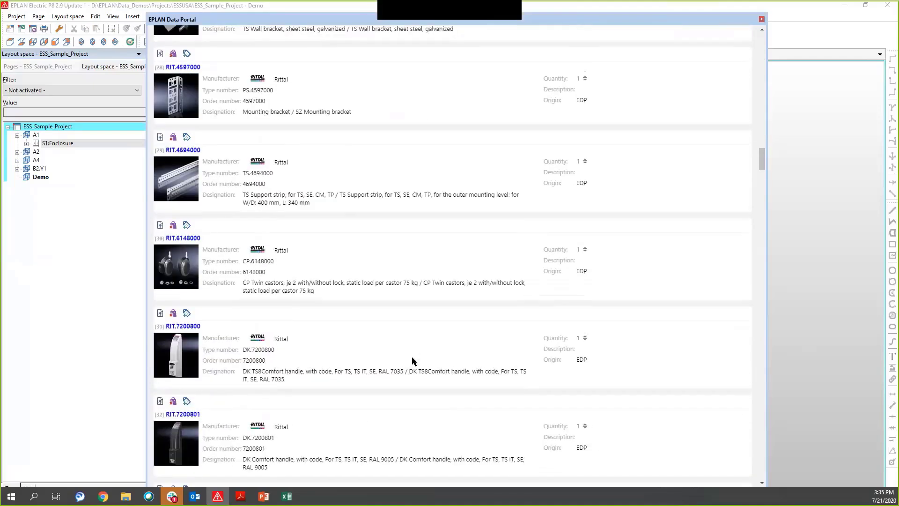
{"action": "scroll", "coordinate": [400, 349], "scroll_direction": "down", "scroll_amount": 7}
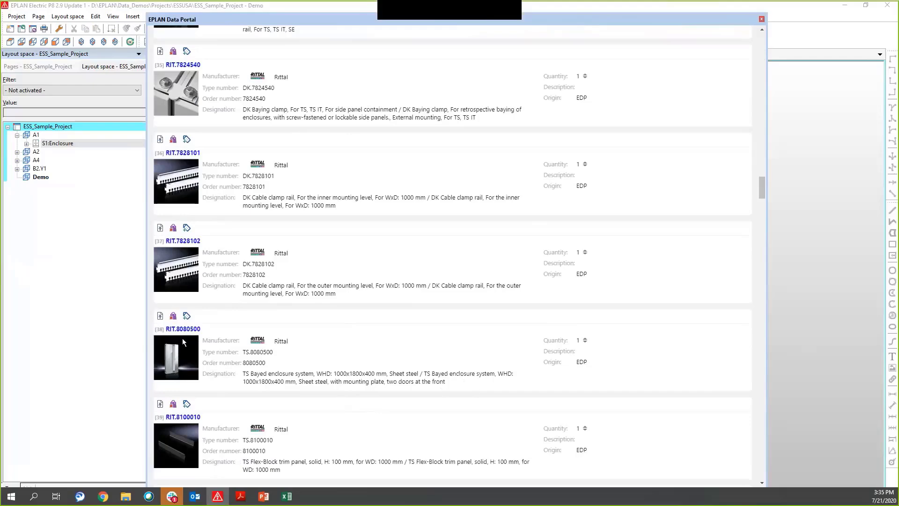
{"action": "scroll", "coordinate": [620, 261], "scroll_direction": "up", "scroll_amount": 3}
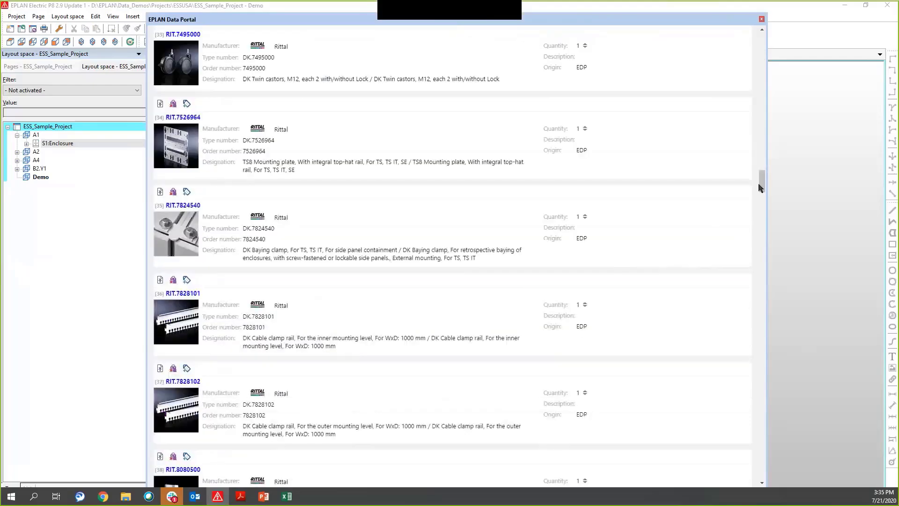
{"action": "left_click_drag", "start_coordinate": [760, 181], "coordinate": [754, 41]}
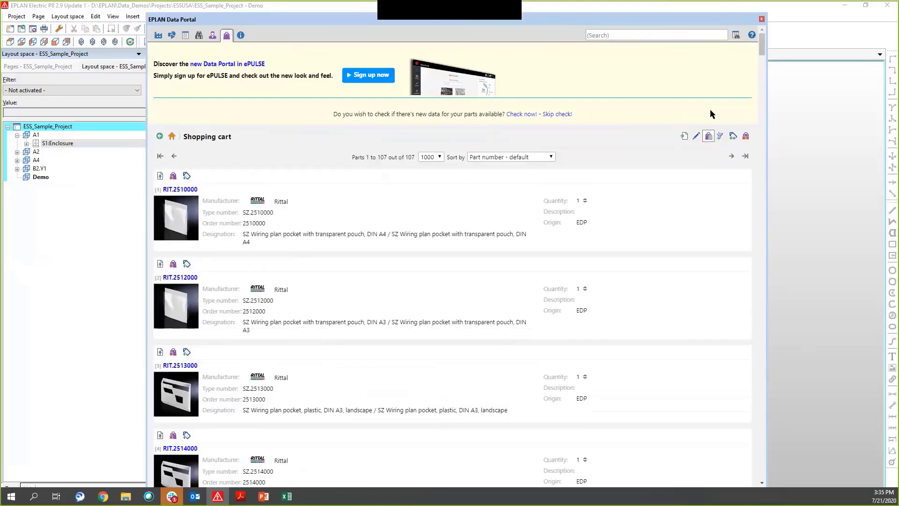
{"action": "left_click", "coordinate": [761, 20]}
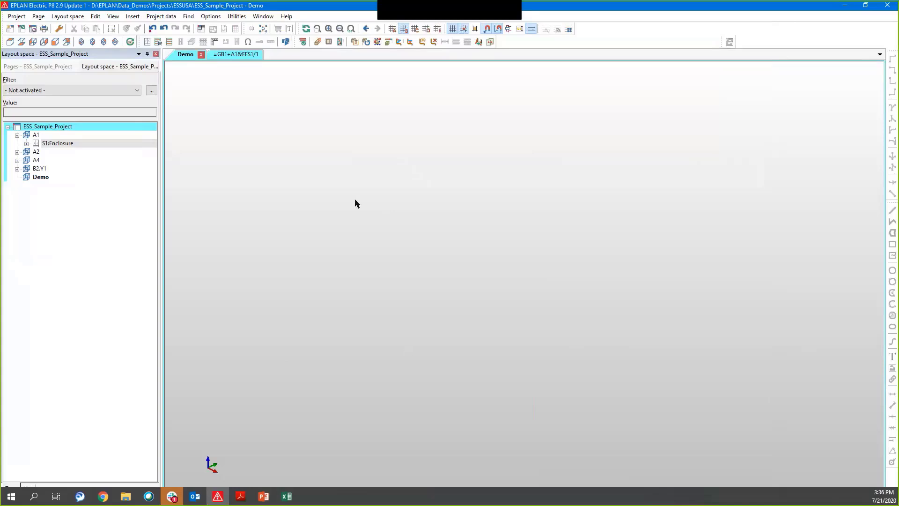
Insert the Rittal bayed enclosure RIT.8006500, 1000x2000x600 mm sheet steel, into the Demo layout space.
{"action": "left_click", "coordinate": [148, 43]}
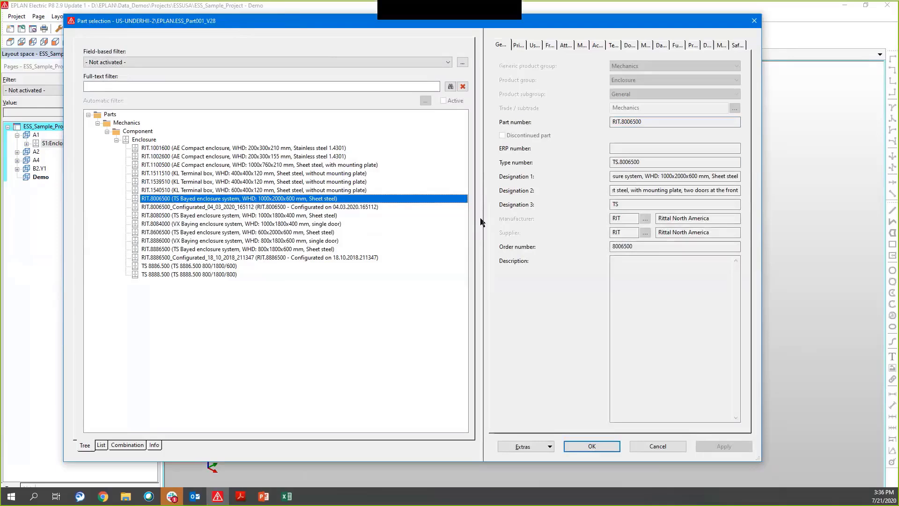
{"action": "left_click_drag", "start_coordinate": [479, 224], "coordinate": [417, 223]}
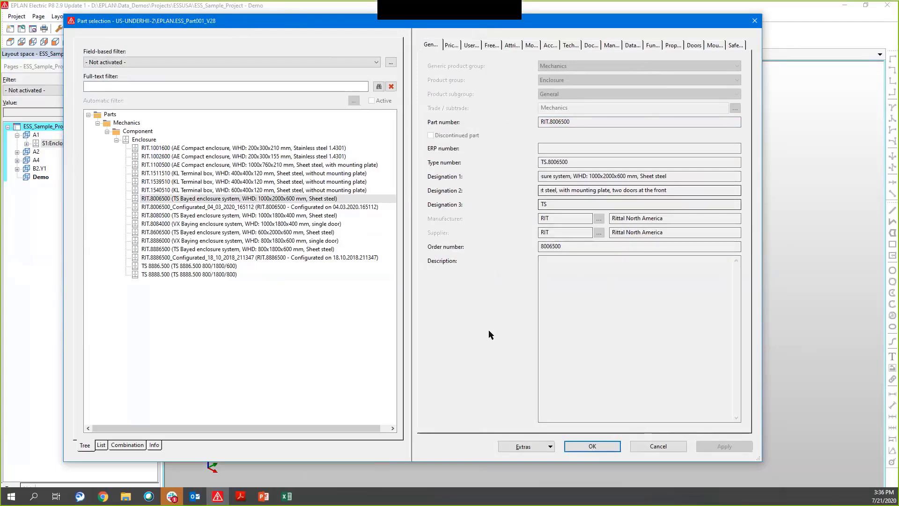
{"action": "left_click", "coordinate": [591, 446]}
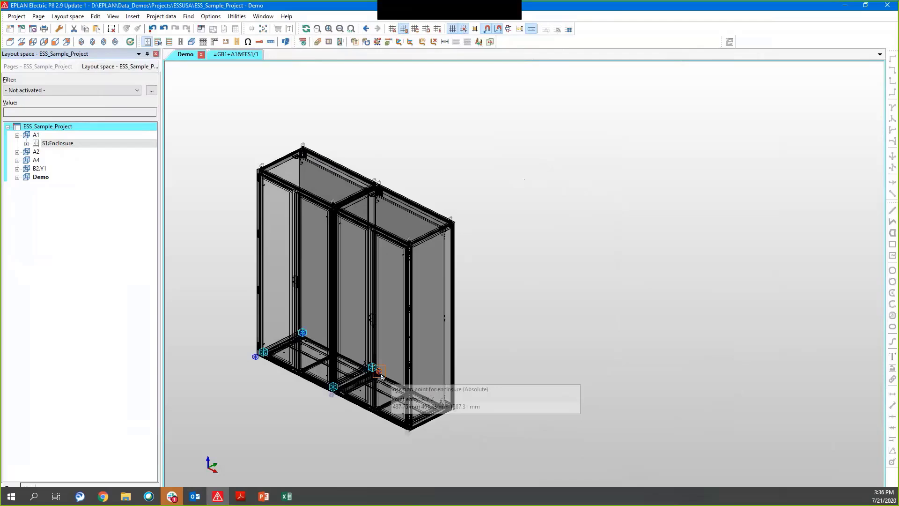
Place a second RIT.8006500 enclosure directly beside the first one in the Demo layout space and end the insertion.
{"action": "left_click", "coordinate": [381, 376]}
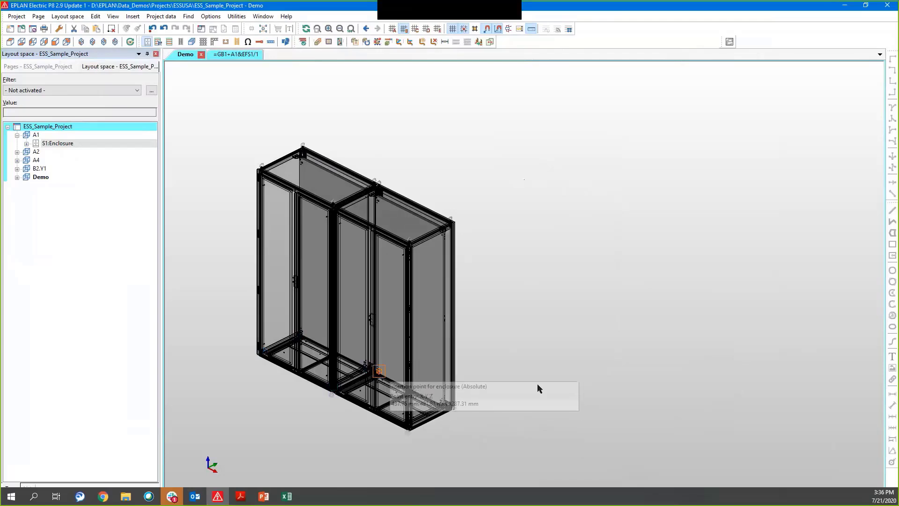
{"action": "key", "text": "Escape"}
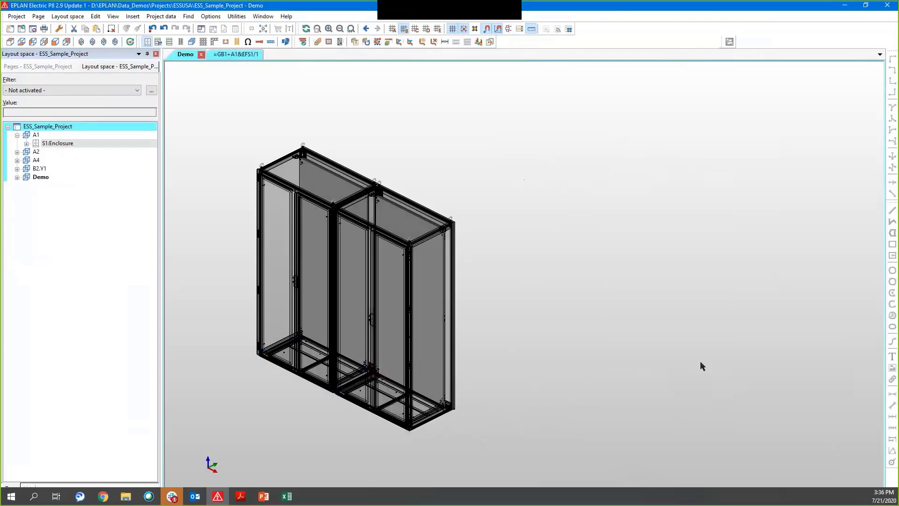
Look through the components of enclosure S9 under the Demo layout space and collapse its structure again.
{"action": "left_click", "coordinate": [17, 177]}
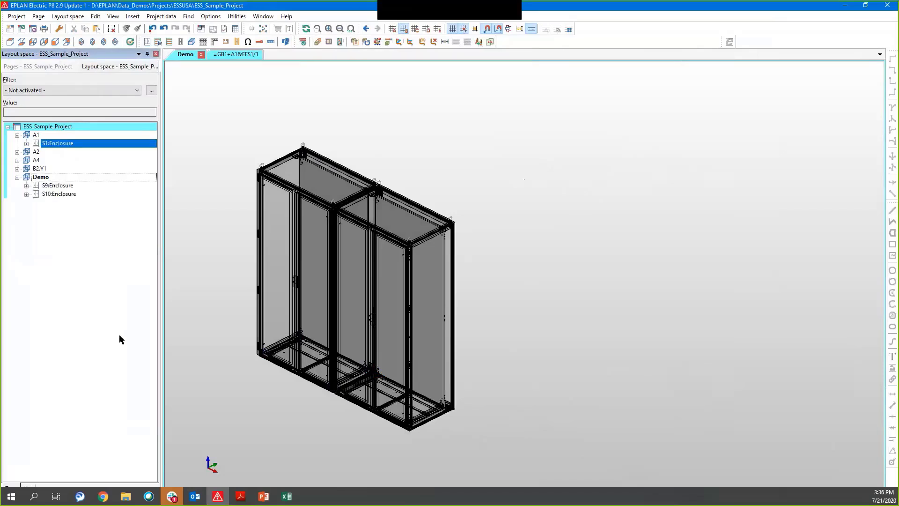
{"action": "left_click", "coordinate": [26, 185]}
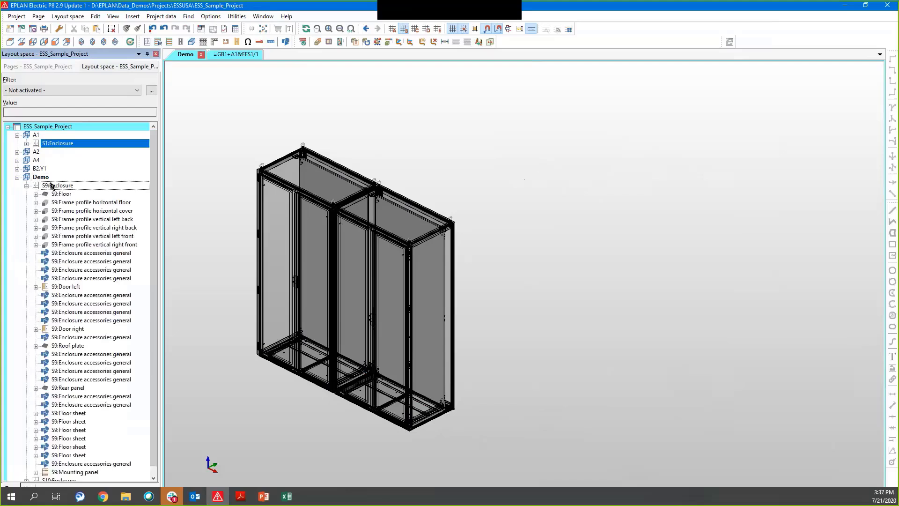
{"action": "left_click", "coordinate": [26, 185]}
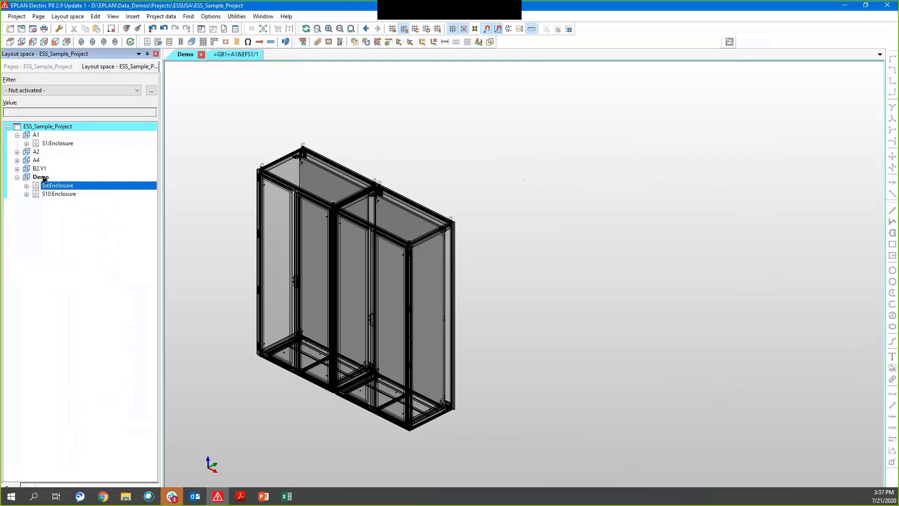
View only the mounting panels of the Demo layout space, followed by only its doors.
{"action": "right_click", "coordinate": [42, 177]}
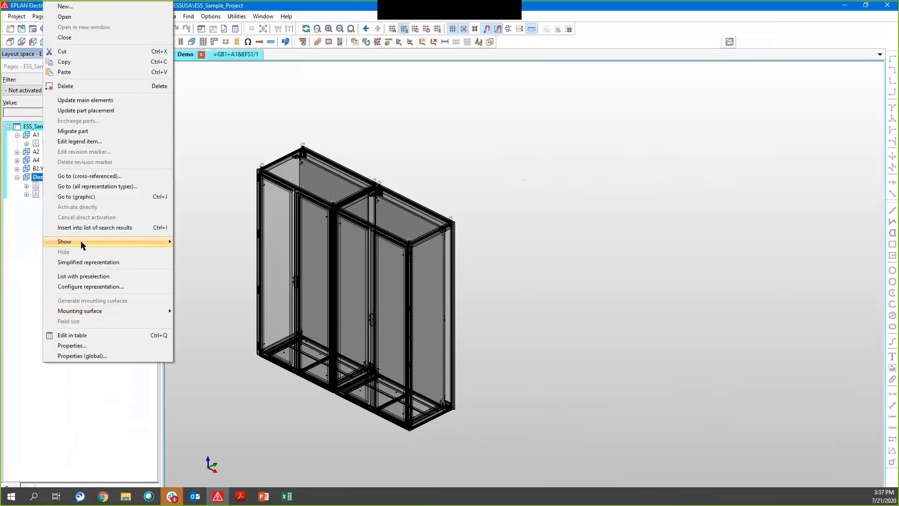
{"action": "mouse_move", "coordinate": [60, 242]}
{"action": "left_click", "coordinate": [230, 263]}
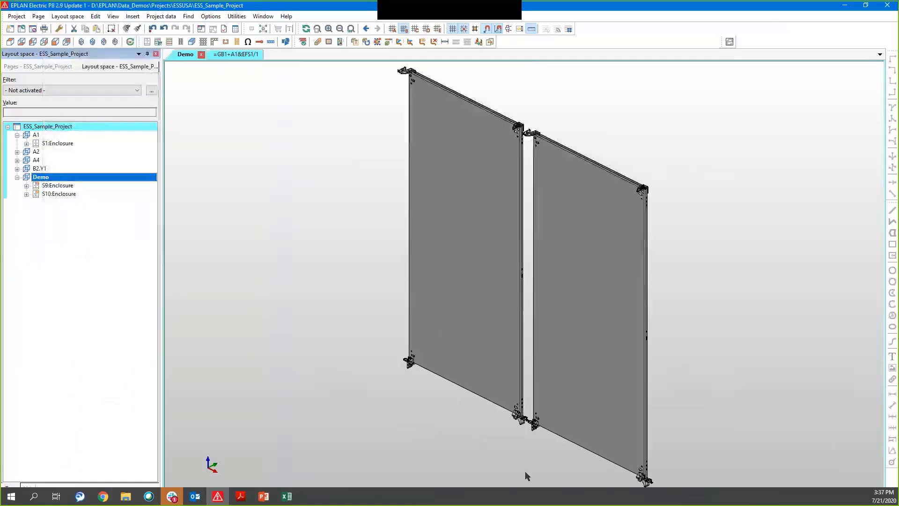
{"action": "right_click", "coordinate": [40, 182]}
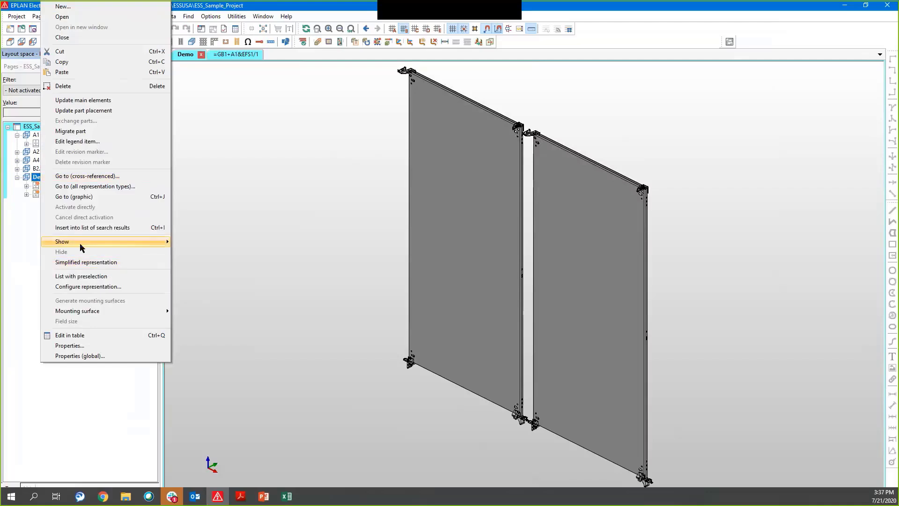
{"action": "mouse_move", "coordinate": [80, 243]}
{"action": "left_click", "coordinate": [217, 275]}
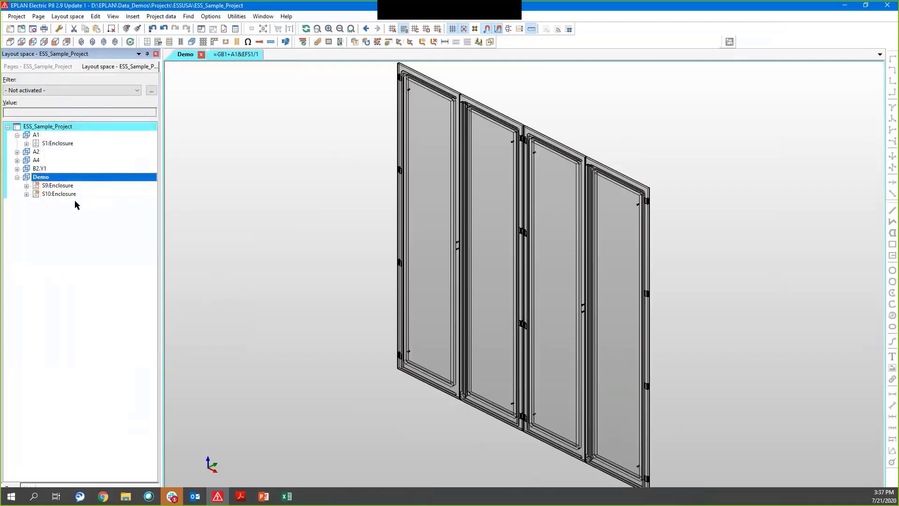
Show the complete selected Demo layout space with both full enclosures again.
{"action": "right_click", "coordinate": [40, 181]}
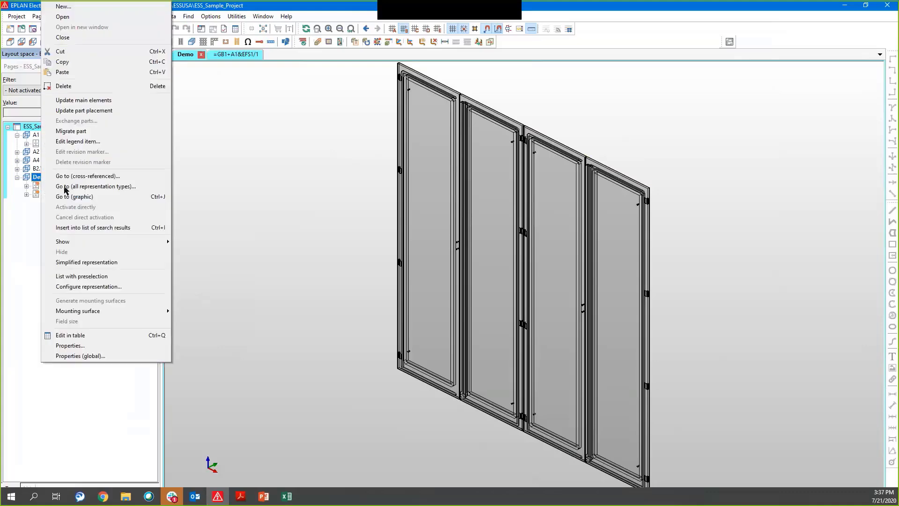
{"action": "mouse_move", "coordinate": [81, 242]}
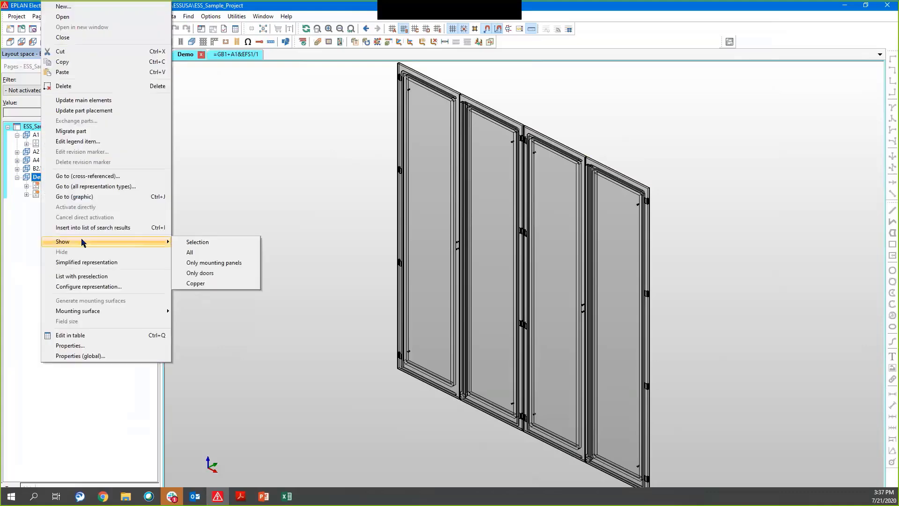
{"action": "left_click", "coordinate": [197, 243]}
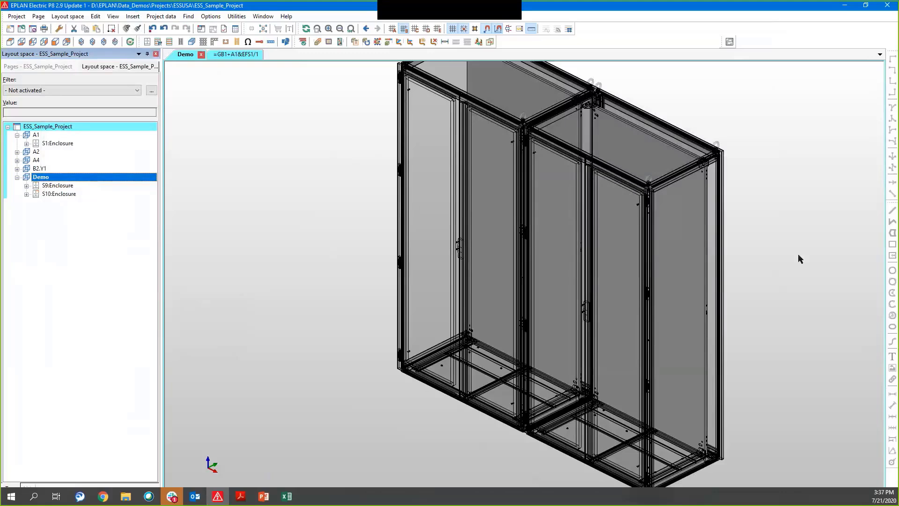
Add the screw-fastened side panel RIT.8106235 with left placement to the accessory selection of the left enclosure.
{"action": "scroll", "coordinate": [766, 262], "scroll_direction": "down", "scroll_amount": 3}
{"action": "middle_click_drag", "start_coordinate": [764, 282], "coordinate": [712, 313]}
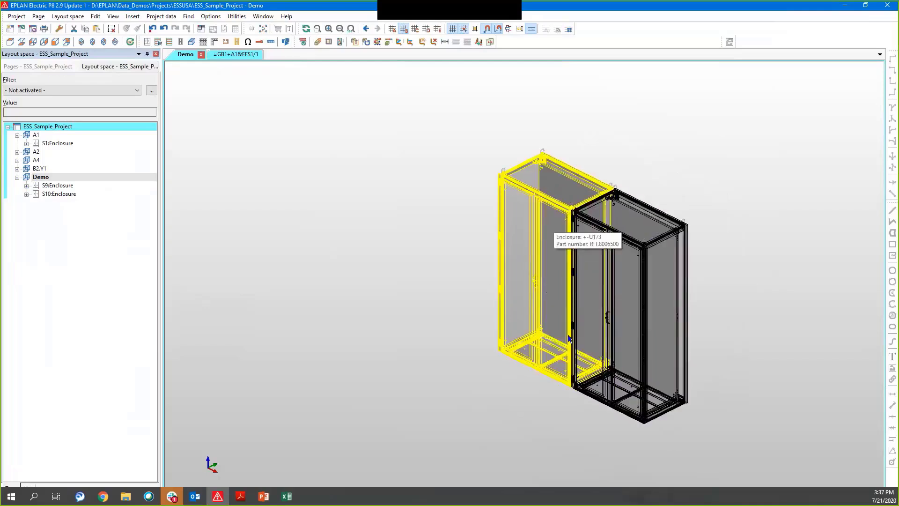
{"action": "left_click", "coordinate": [521, 196]}
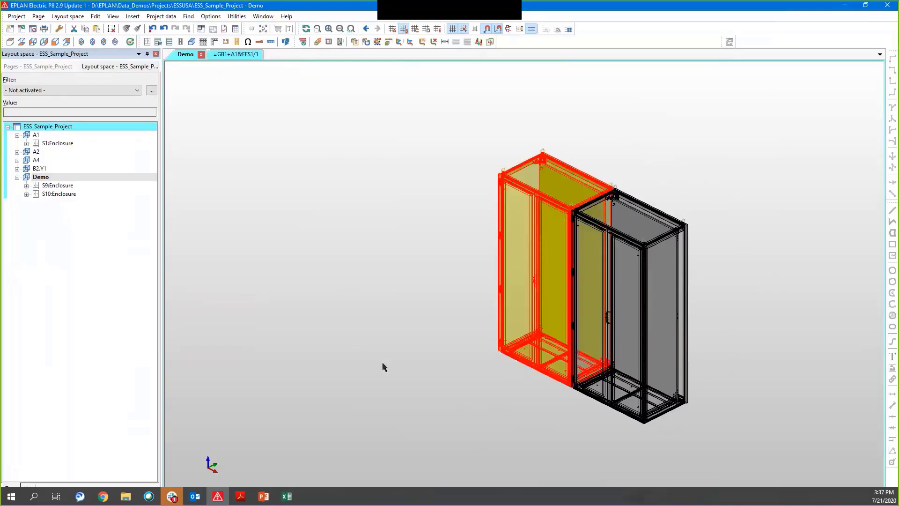
{"action": "left_click", "coordinate": [286, 41]}
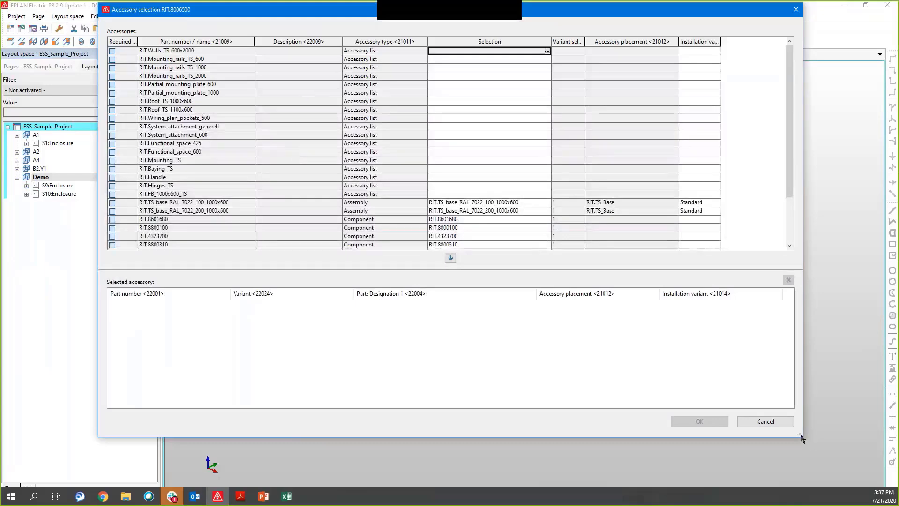
{"action": "left_click_drag", "start_coordinate": [802, 437], "coordinate": [820, 482]}
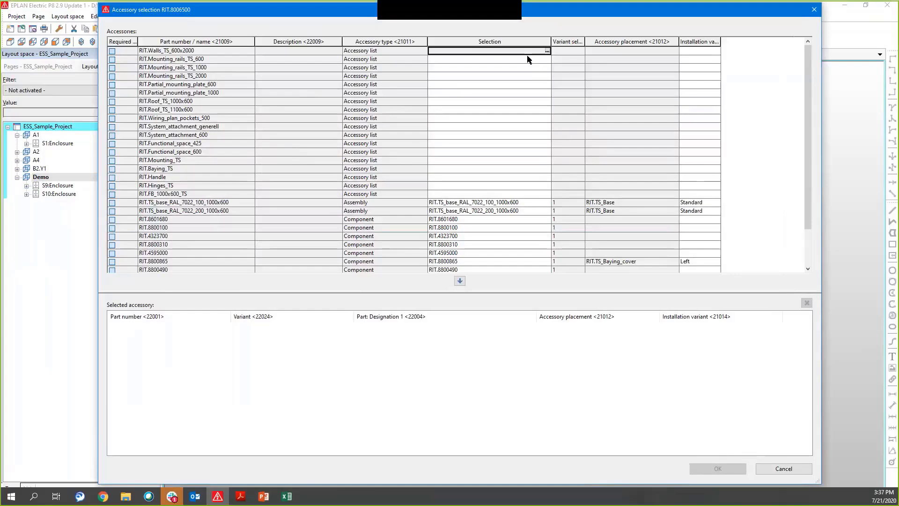
{"action": "left_click", "coordinate": [547, 52]}
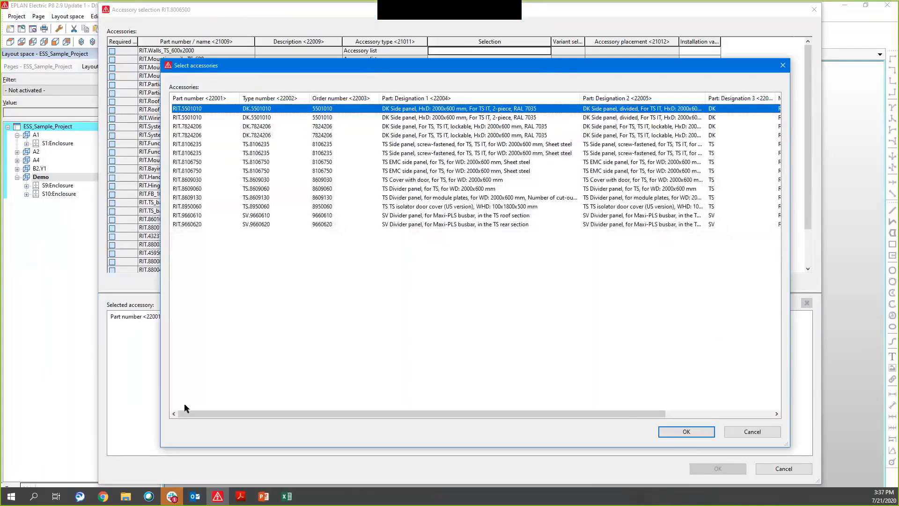
{"action": "left_click_drag", "start_coordinate": [26, 385], "coordinate": [18, 383]}
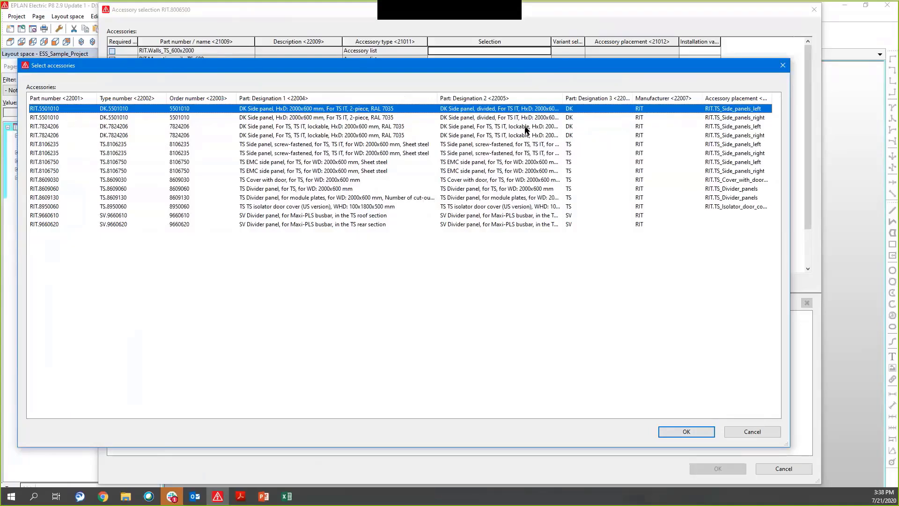
{"action": "left_click", "coordinate": [350, 145]}
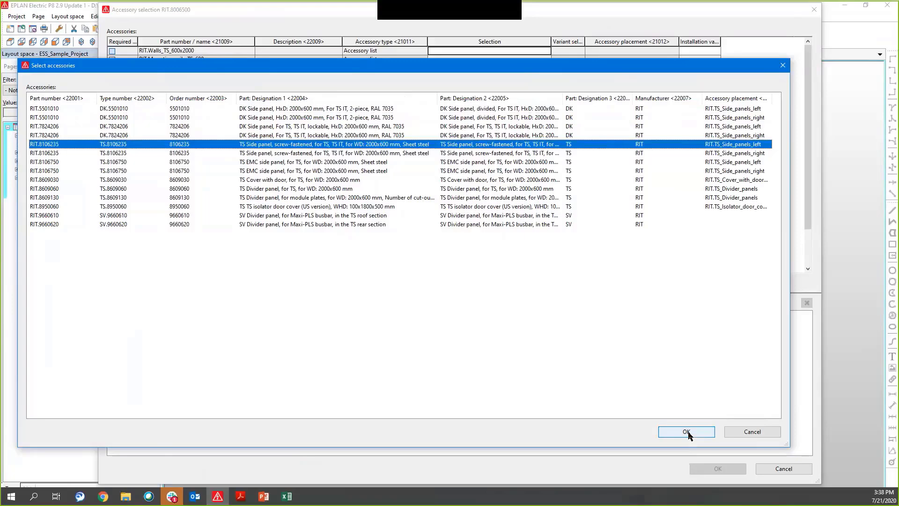
{"action": "left_click", "coordinate": [687, 434]}
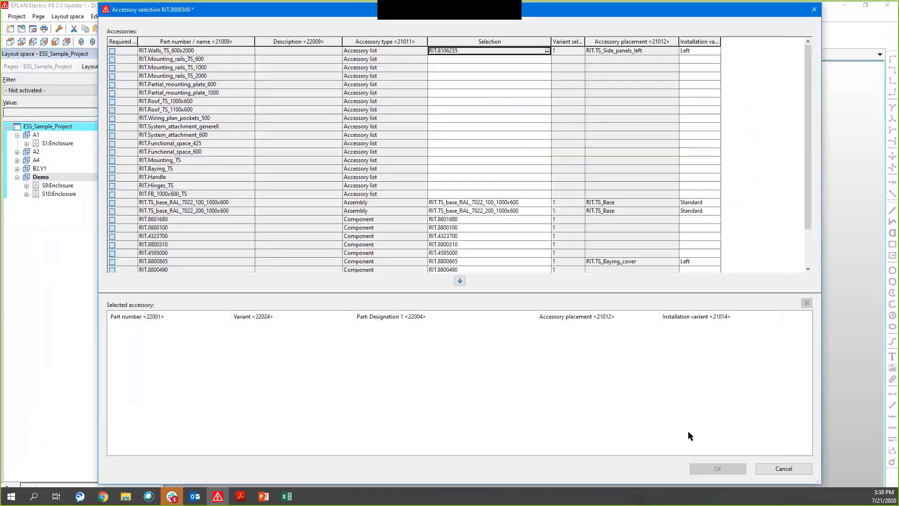
{"action": "left_click", "coordinate": [460, 281]}
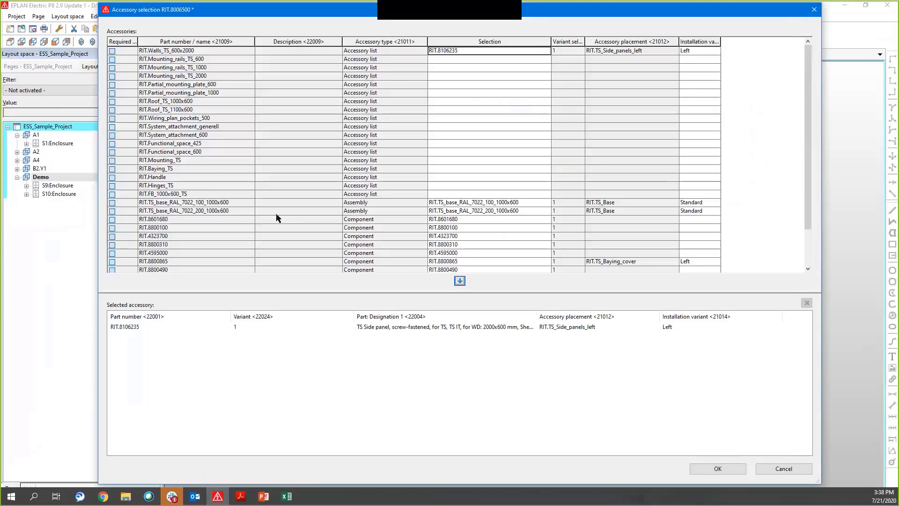
Add base RIT.TS_base_RAL_7022_200_1000x600 and mounting plate infill RIT.4591700 with installation variant Right, and apply the left enclosure's accessories.
{"action": "left_click", "coordinate": [546, 212]}
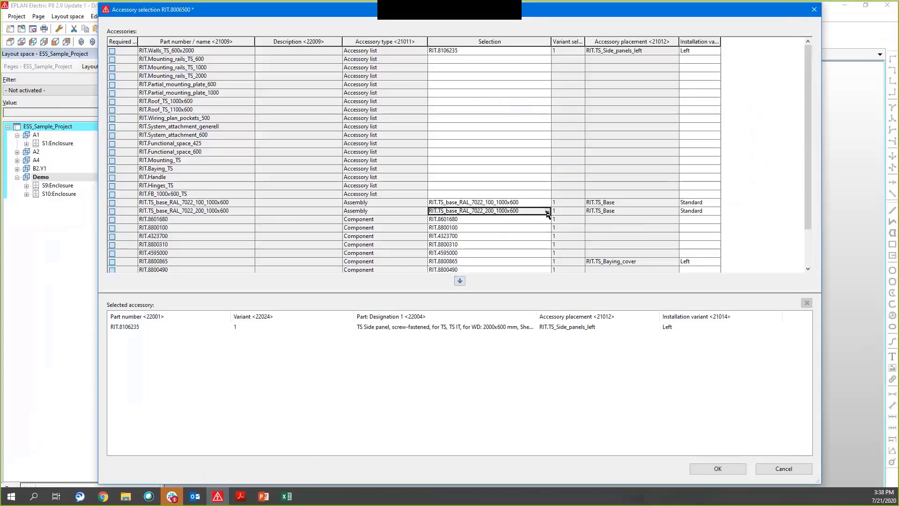
{"action": "left_click", "coordinate": [460, 281]}
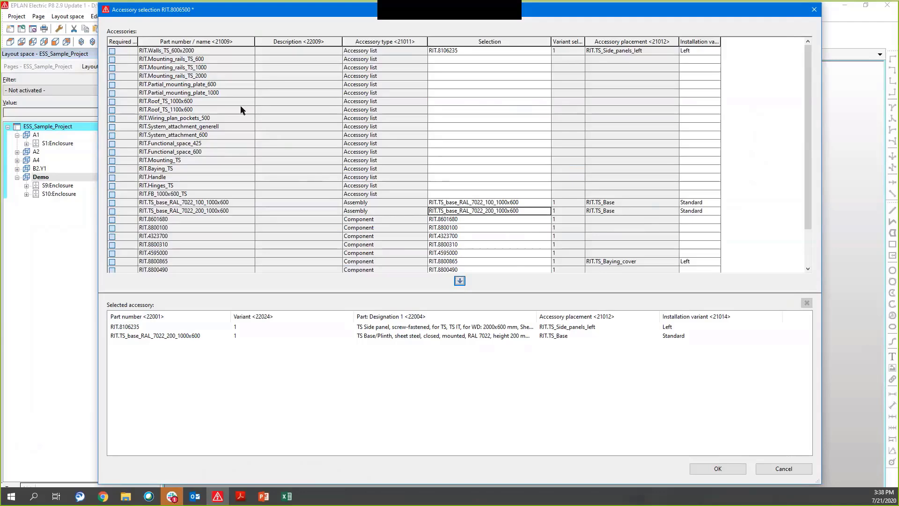
{"action": "scroll", "coordinate": [228, 100], "scroll_direction": "down", "scroll_amount": 2}
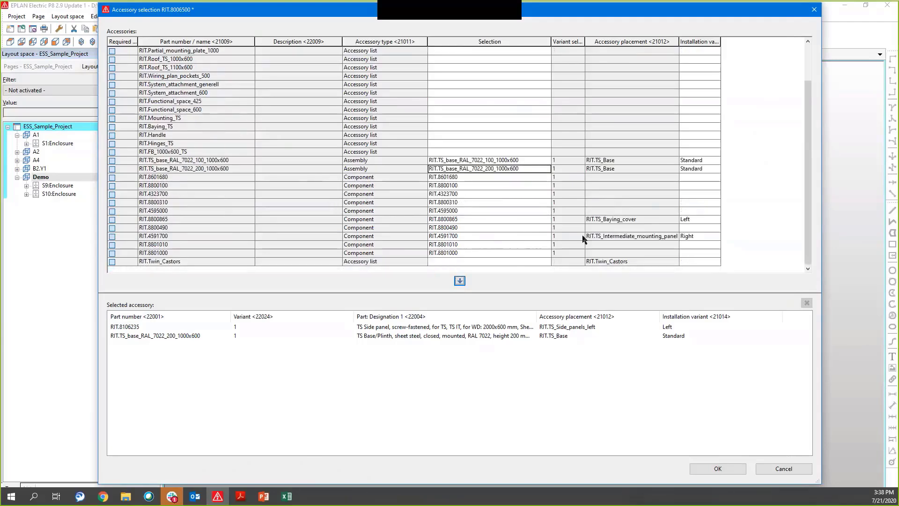
{"action": "left_click", "coordinate": [536, 238]}
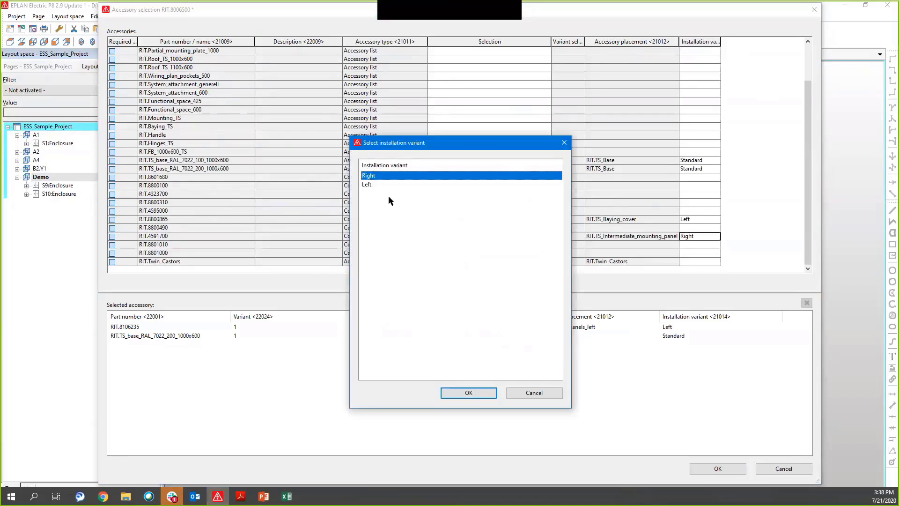
{"action": "left_click", "coordinate": [462, 394]}
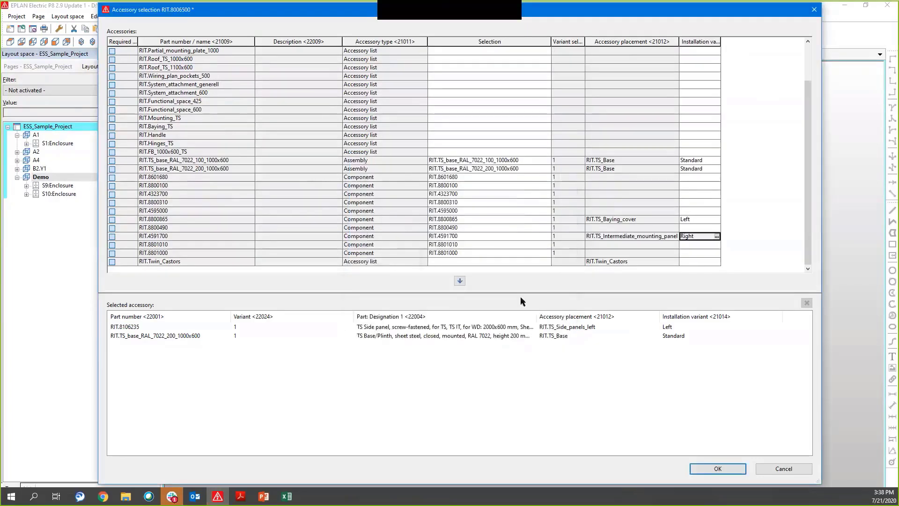
{"action": "left_click", "coordinate": [459, 283]}
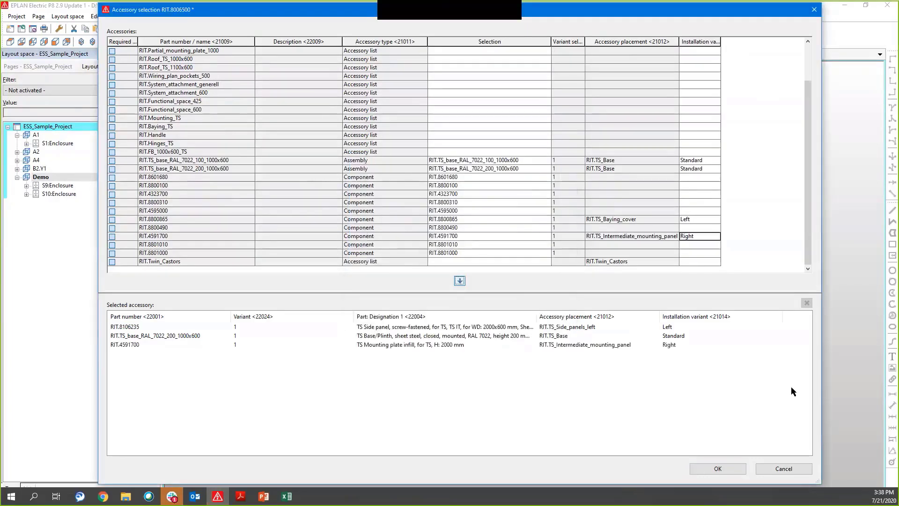
{"action": "left_click", "coordinate": [724, 470]}
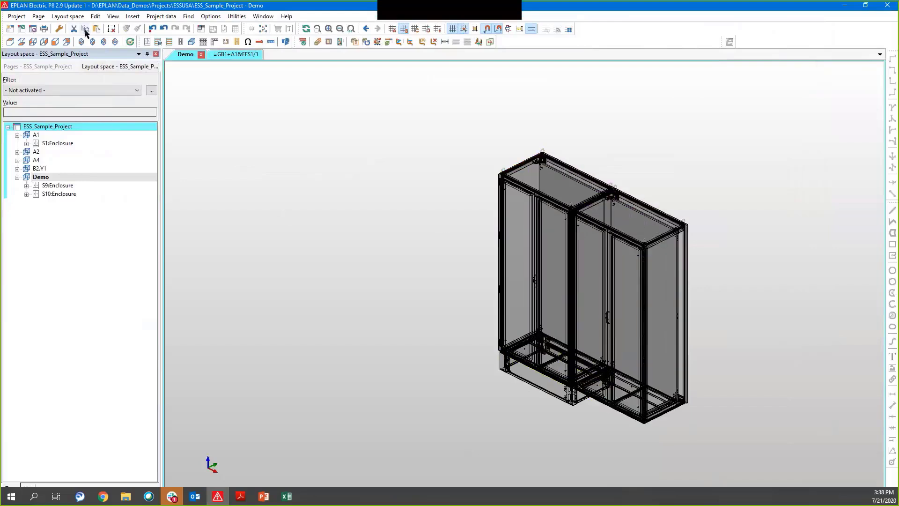
Display the mounting aids on the enclosures to check their mounting points, and hide them again.
{"action": "left_click", "coordinate": [113, 17]}
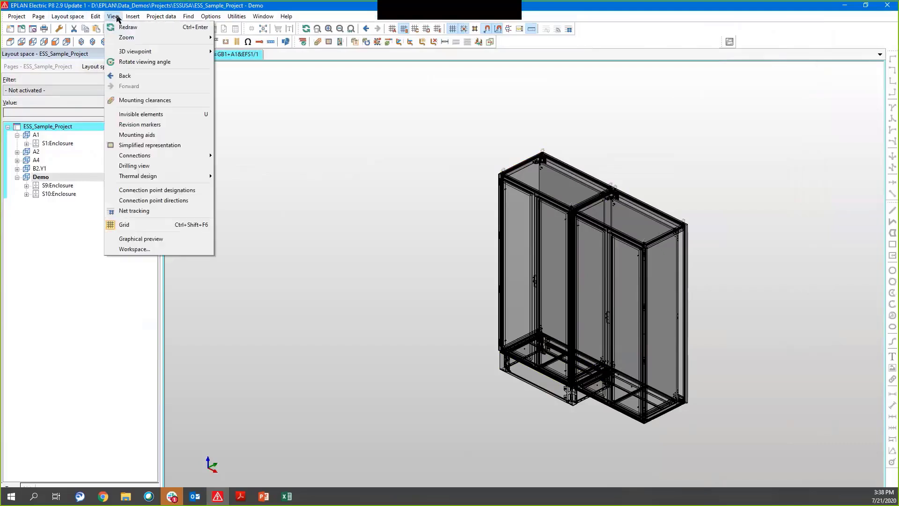
{"action": "left_click", "coordinate": [134, 135]}
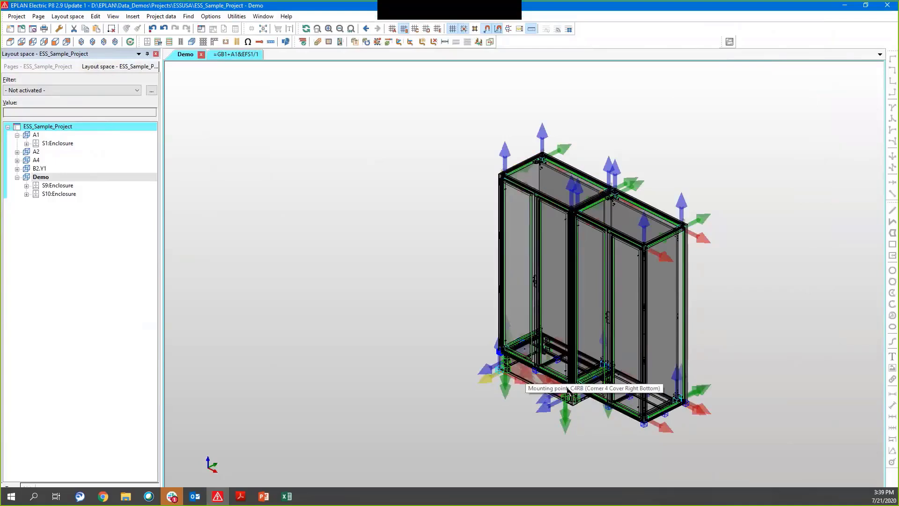
{"action": "left_click", "coordinate": [113, 17]}
{"action": "left_click", "coordinate": [139, 142]}
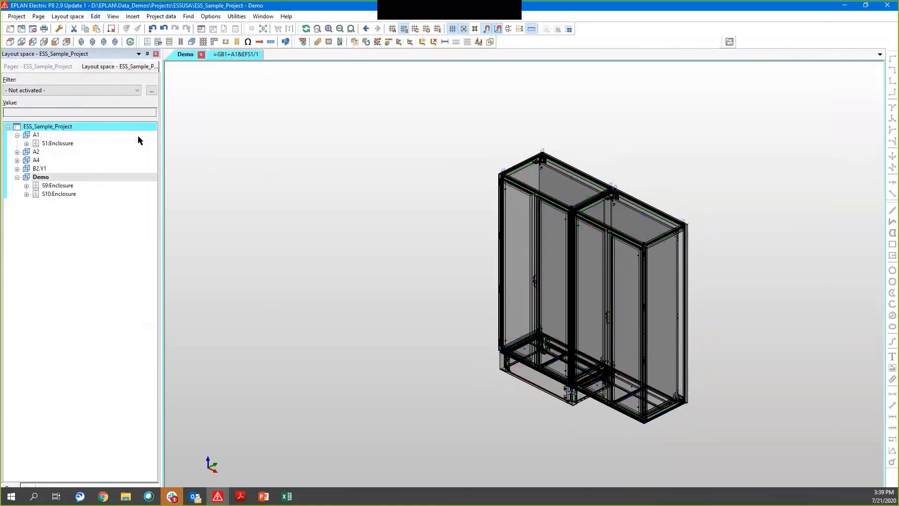
Add the screw-fastened side panel RIT.8106235 with right placement to the accessory selection of the right enclosure.
{"action": "left_click", "coordinate": [719, 211]}
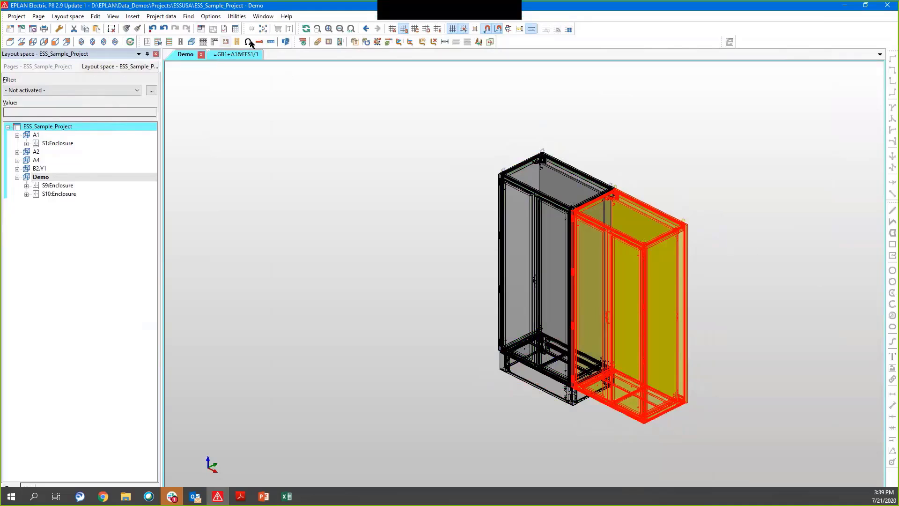
{"action": "left_click", "coordinate": [287, 42]}
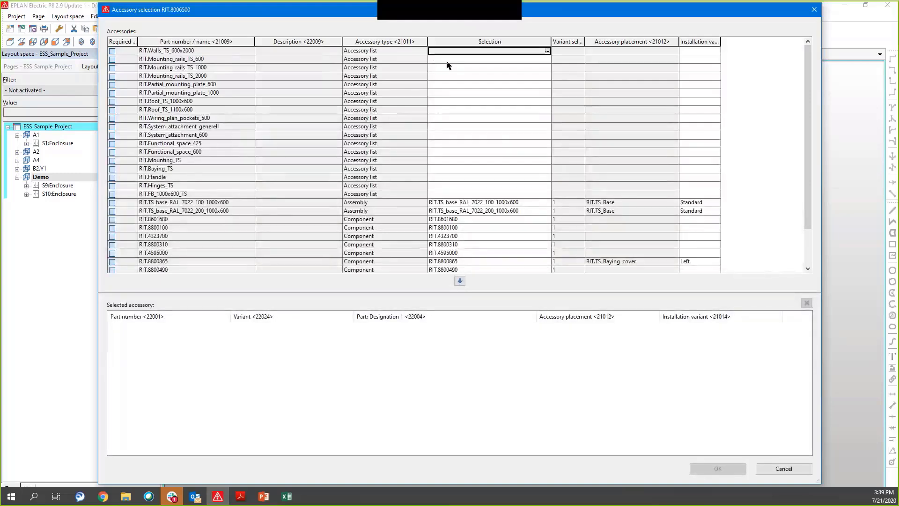
{"action": "left_click", "coordinate": [547, 51]}
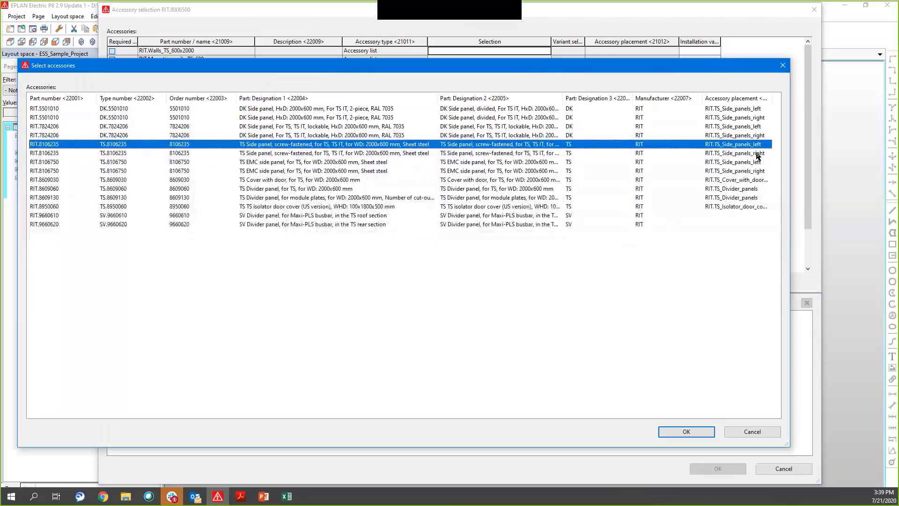
{"action": "left_click", "coordinate": [740, 153]}
{"action": "left_click", "coordinate": [686, 431]}
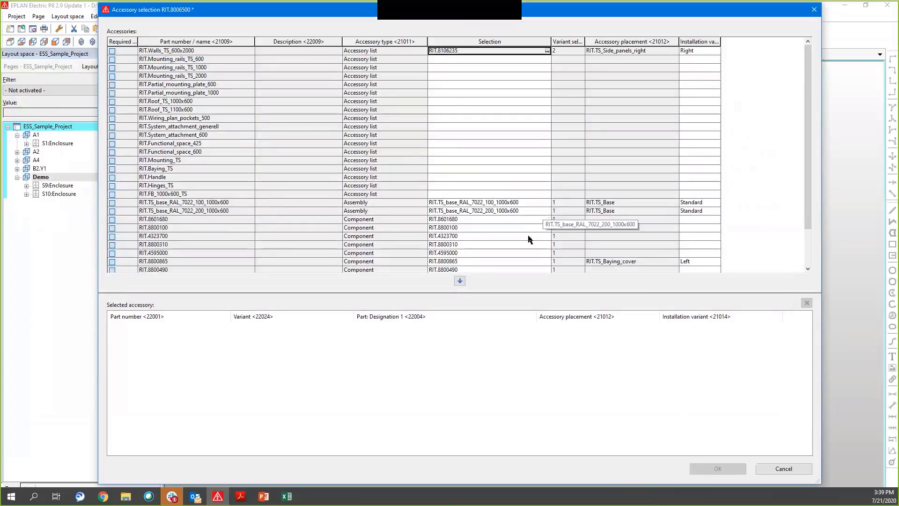
{"action": "left_click", "coordinate": [460, 280]}
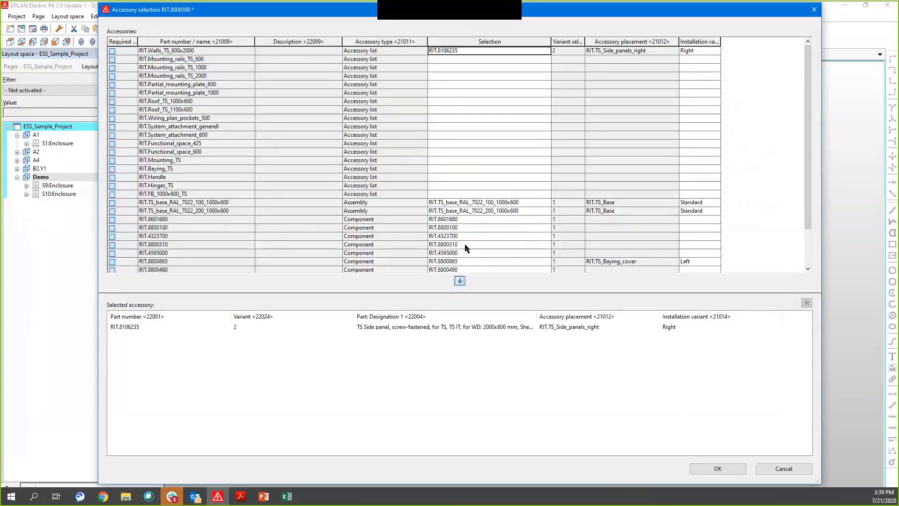
Add base RIT.TS_base_RAL_7022_200_1000x600 and apply the right enclosure's accessories.
{"action": "left_click", "coordinate": [536, 211]}
{"action": "left_click", "coordinate": [460, 281]}
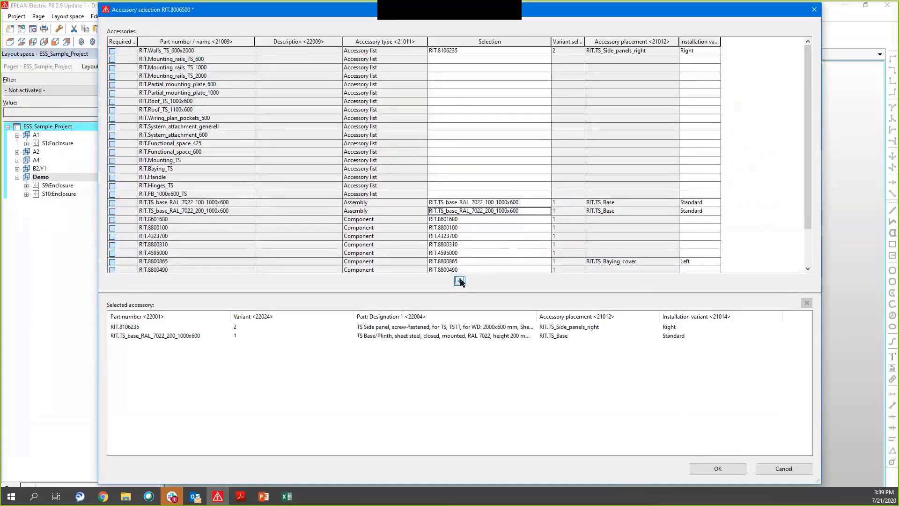
{"action": "left_click", "coordinate": [717, 468]}
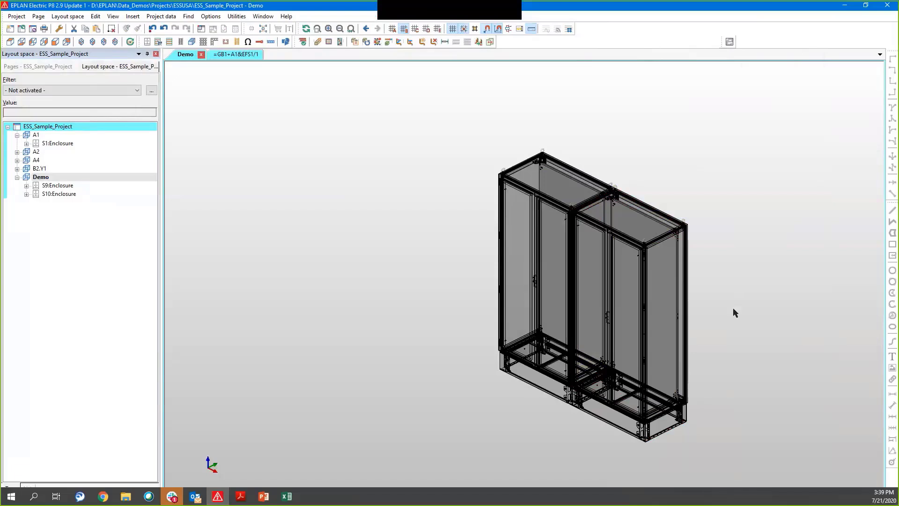
Display only the mounting plates of both enclosures in the Demo layout space.
{"action": "right_click", "coordinate": [40, 179]}
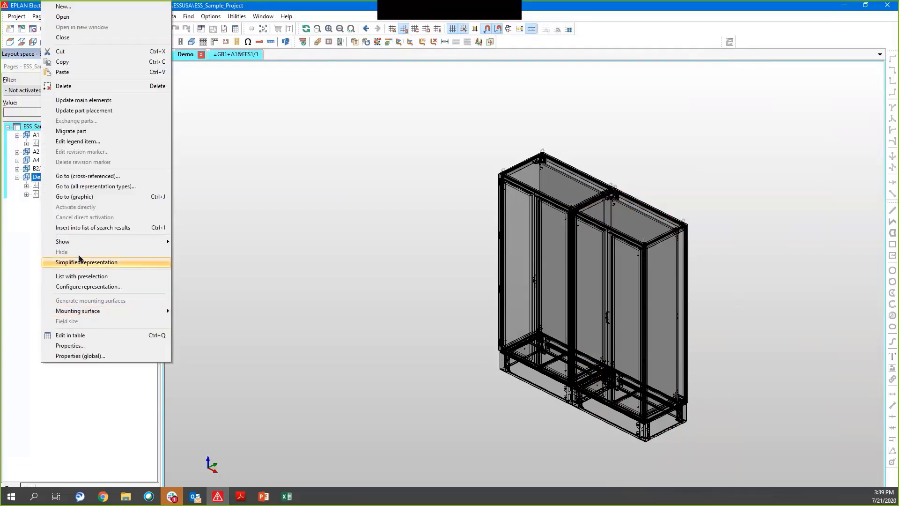
{"action": "mouse_move", "coordinate": [80, 241]}
{"action": "left_click", "coordinate": [217, 263]}
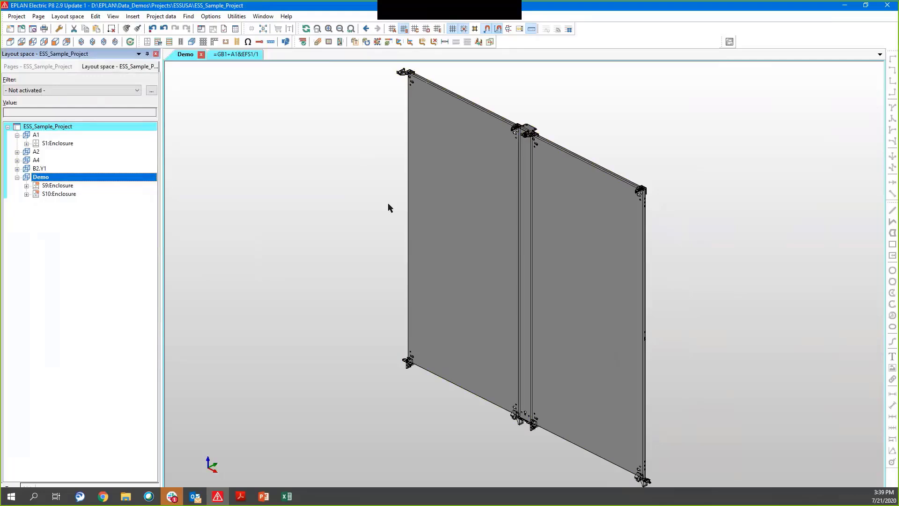
{"action": "scroll", "coordinate": [388, 208], "scroll_direction": "down", "scroll_amount": 1}
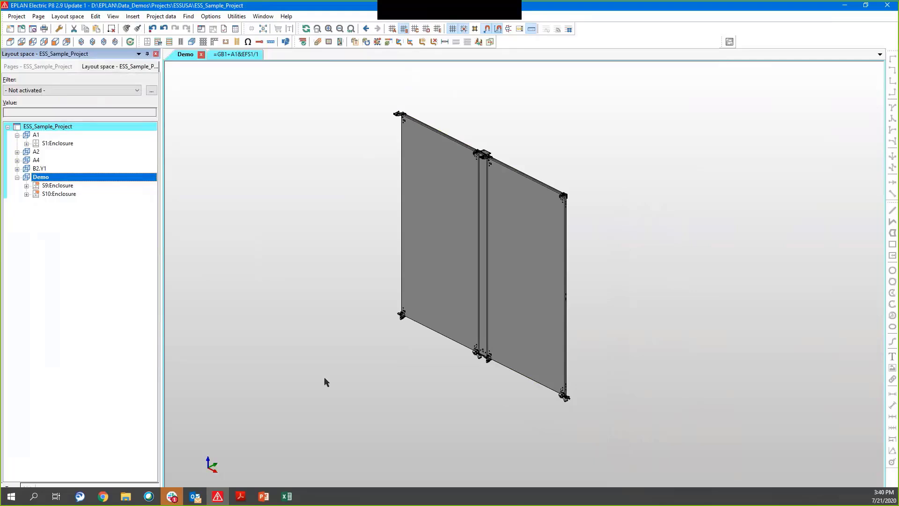
Delete the Demo layout space from the project.
{"action": "left_click", "coordinate": [17, 177]}
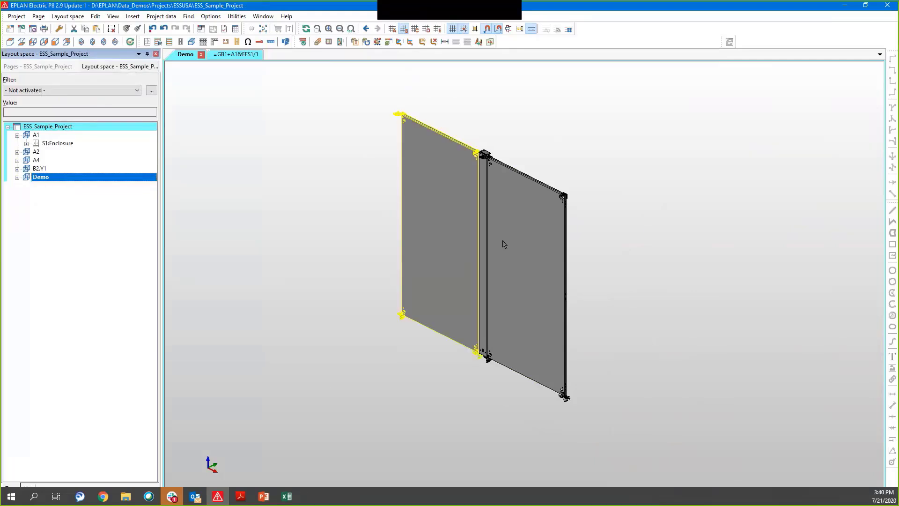
{"action": "right_click", "coordinate": [29, 177]}
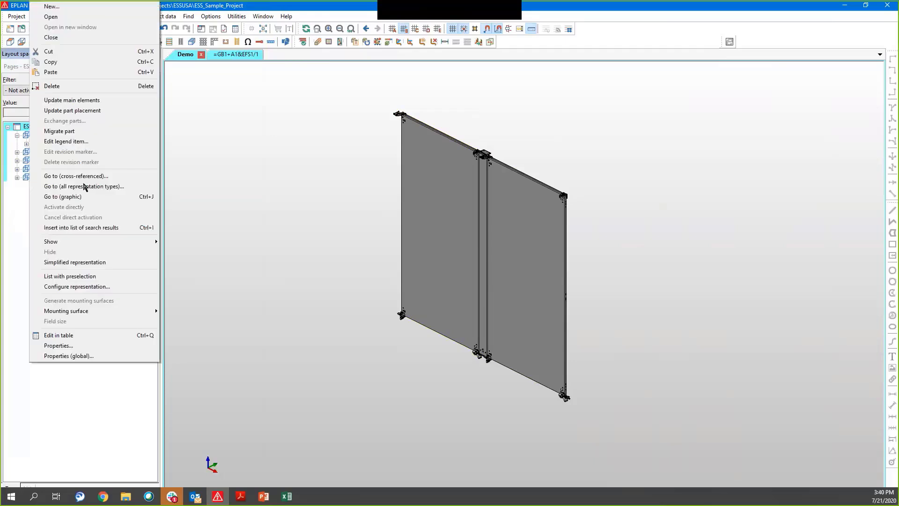
{"action": "left_click", "coordinate": [66, 86]}
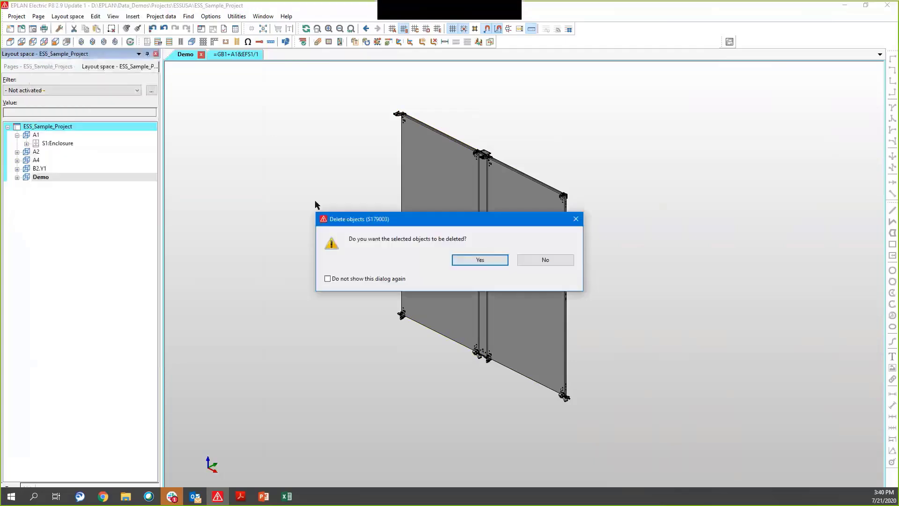
{"action": "left_click", "coordinate": [480, 260]}
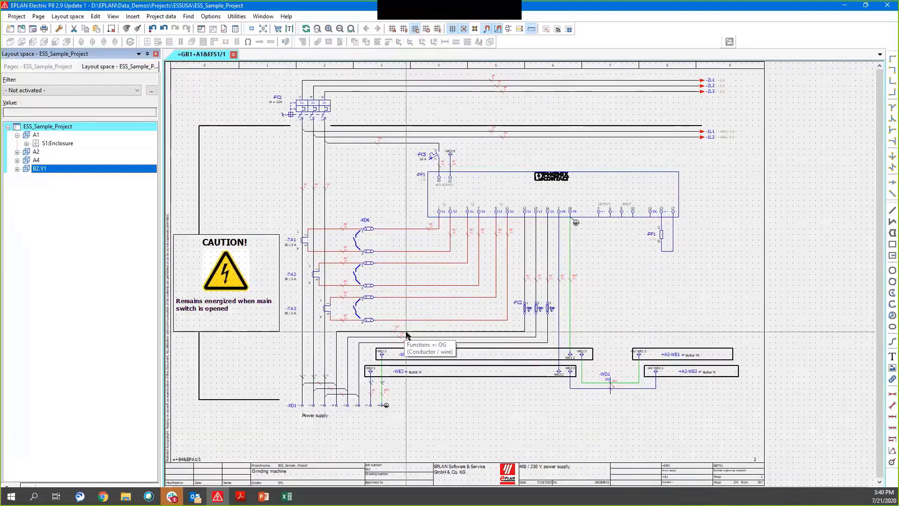
Start a new layout space named B1.X1 with the description "Junction Box Layout space".
{"action": "right_click", "coordinate": [42, 129]}
{"action": "left_click", "coordinate": [80, 130]}
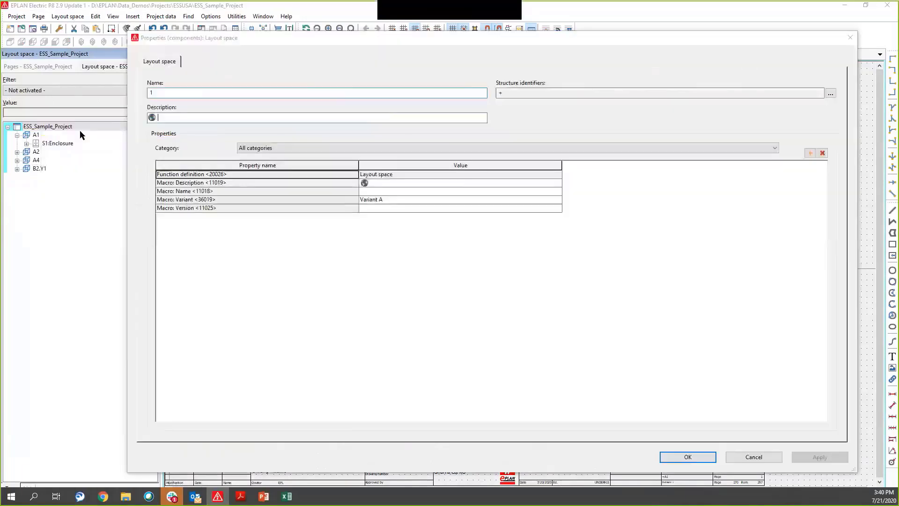
{"action": "left_click_drag", "start_coordinate": [159, 93], "coordinate": [139, 92]}
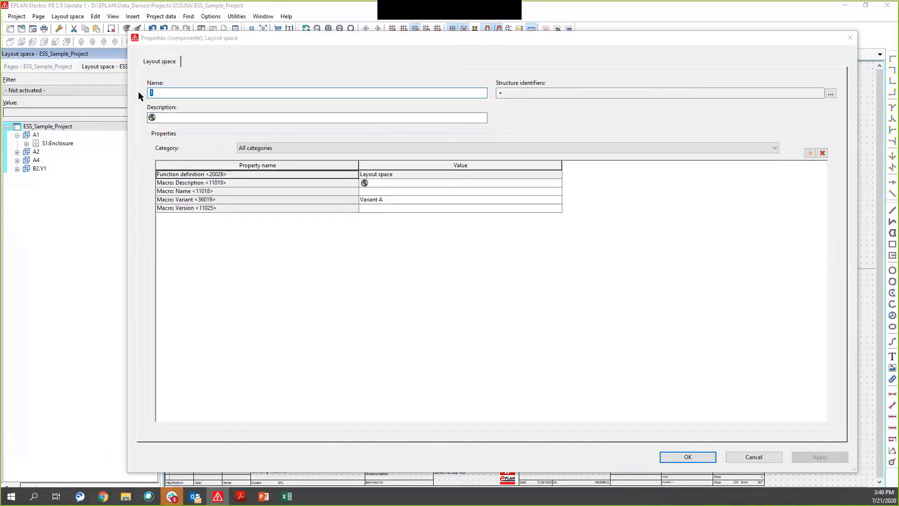
{"action": "type", "text": "B1.X1"}
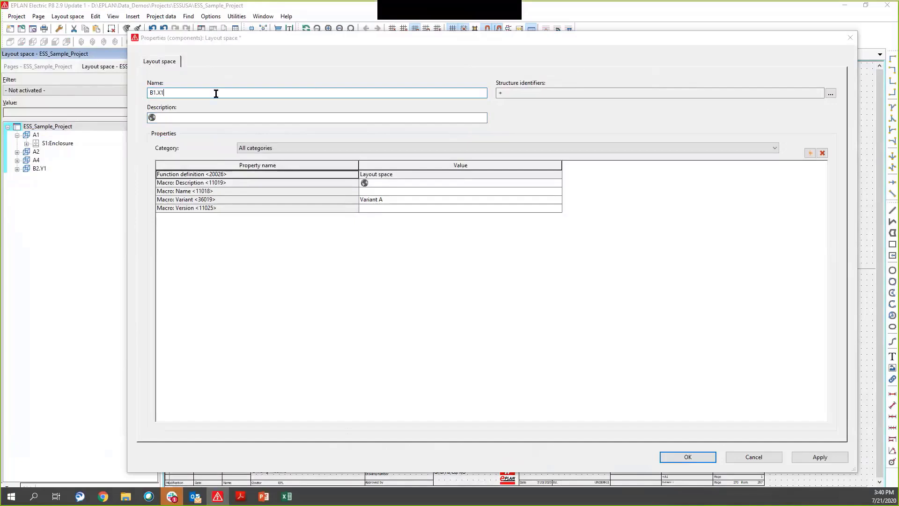
{"action": "left_click", "coordinate": [180, 118]}
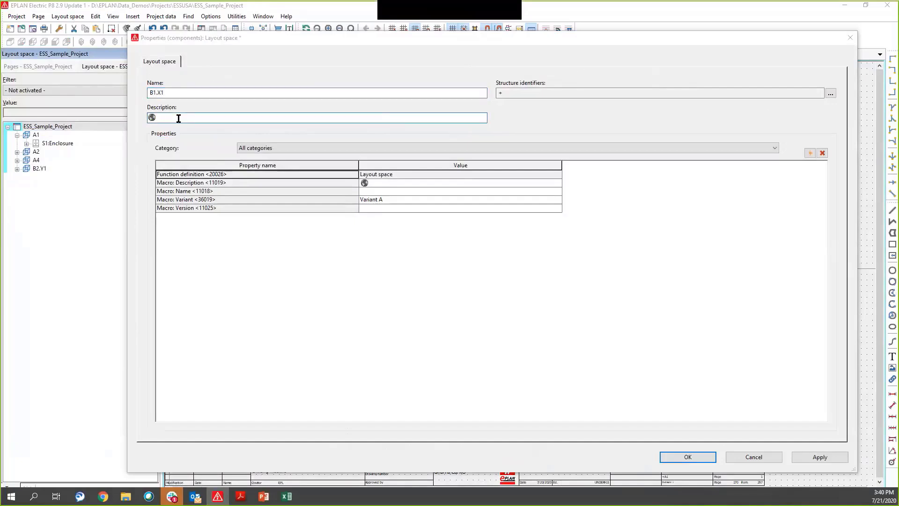
{"action": "type", "text": "Junction Box Layout space"}
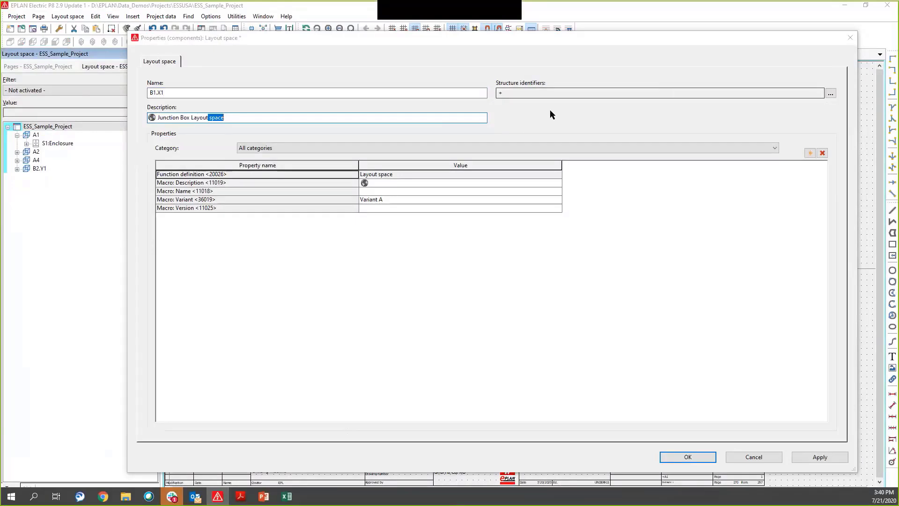
Assign mounting location X1 (Station "Feed": Terminal box) under B1 as the structure identifier and create the layout space.
{"action": "left_click", "coordinate": [830, 94]}
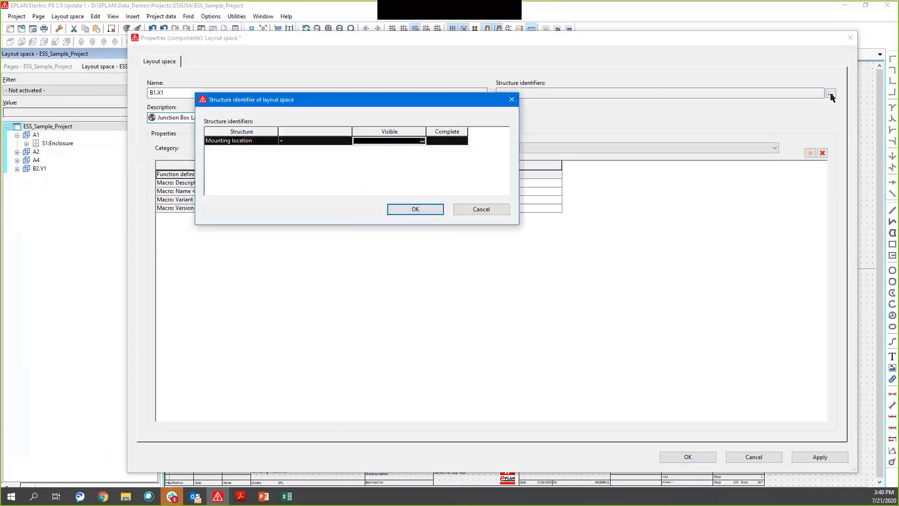
{"action": "left_click", "coordinate": [422, 141]}
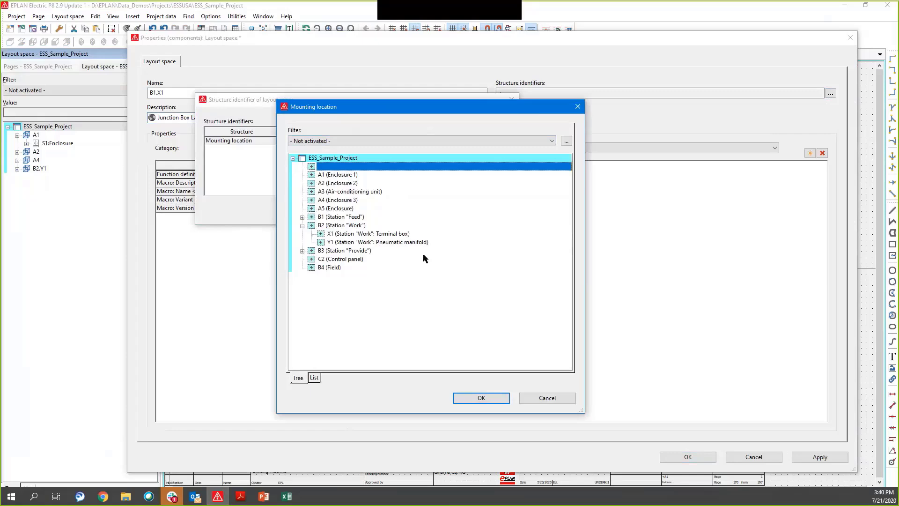
{"action": "left_click", "coordinate": [302, 217]}
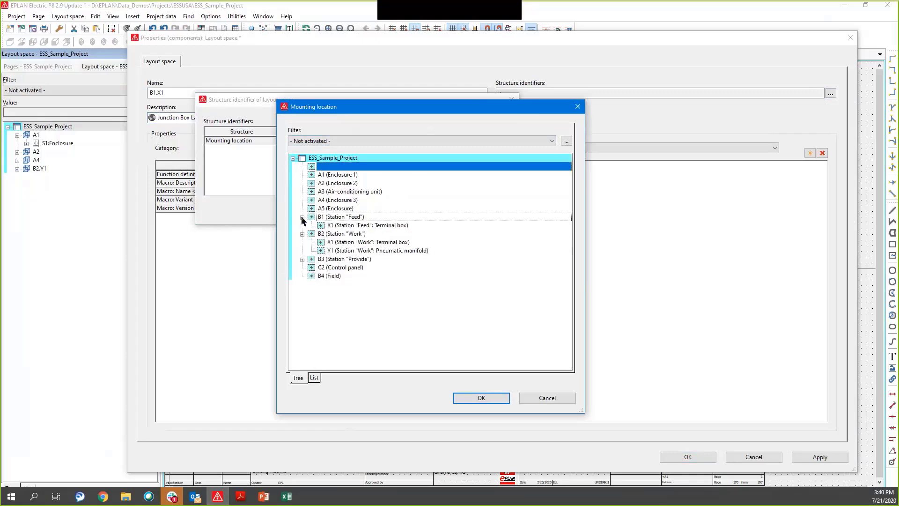
{"action": "left_click", "coordinate": [384, 226]}
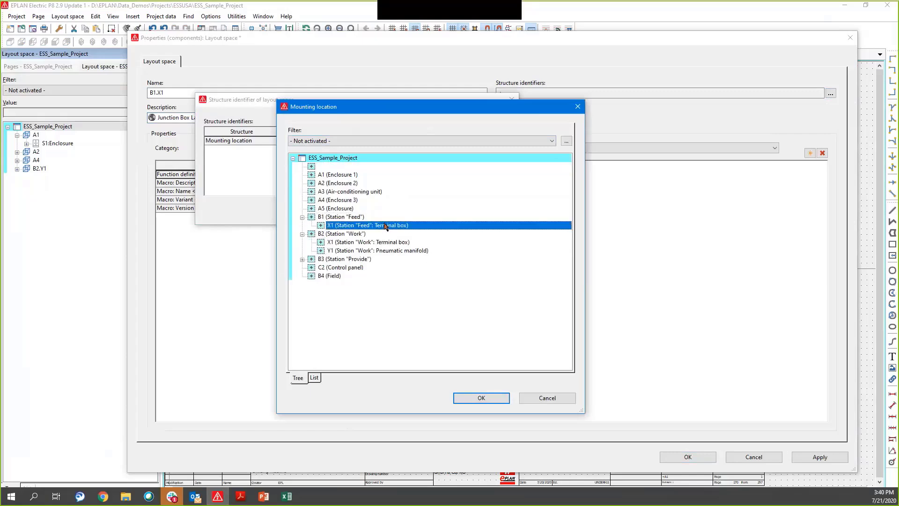
{"action": "left_click", "coordinate": [482, 397]}
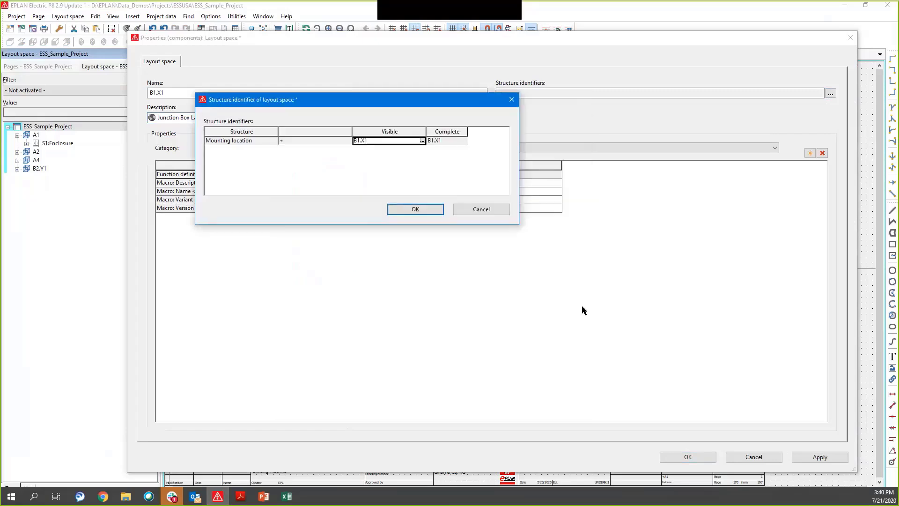
{"action": "left_click", "coordinate": [421, 212]}
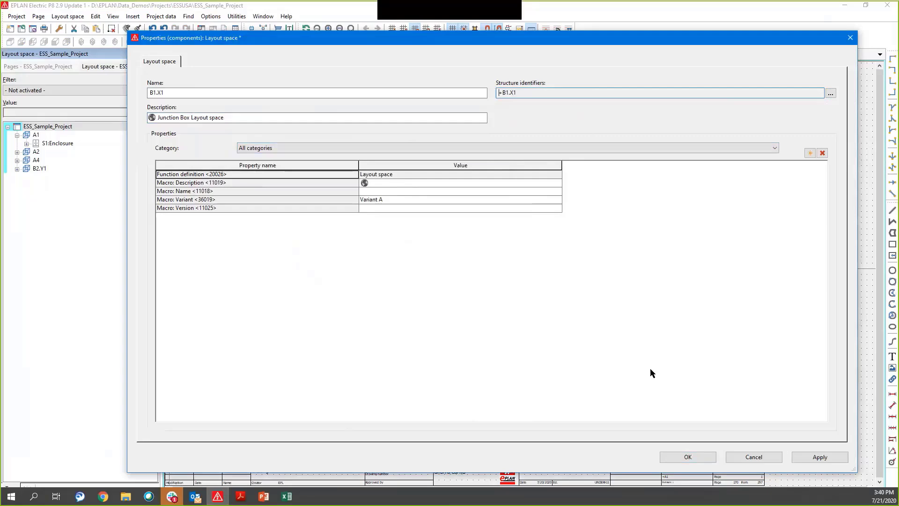
{"action": "left_click", "coordinate": [687, 457]}
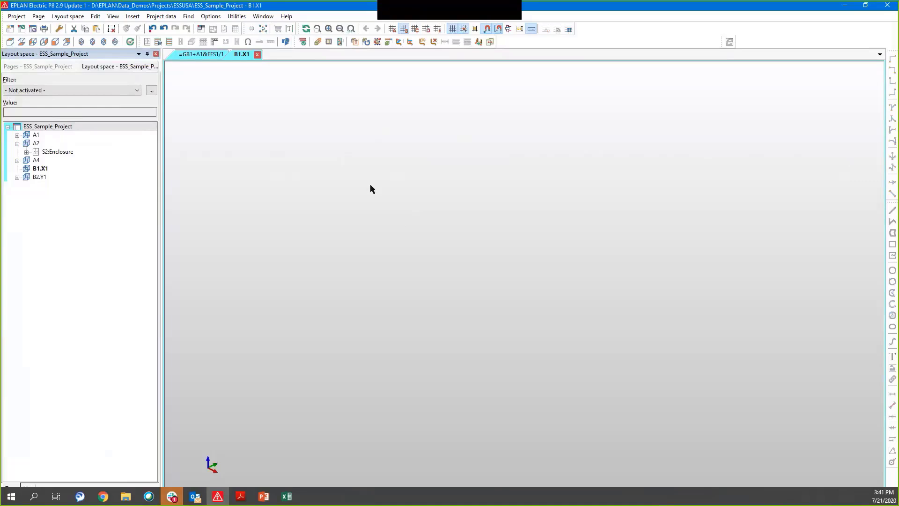
Place one KL terminal box RIT.1511510, 400x400x120 mm, in the B1.X1 layout space.
{"action": "left_click", "coordinate": [146, 42]}
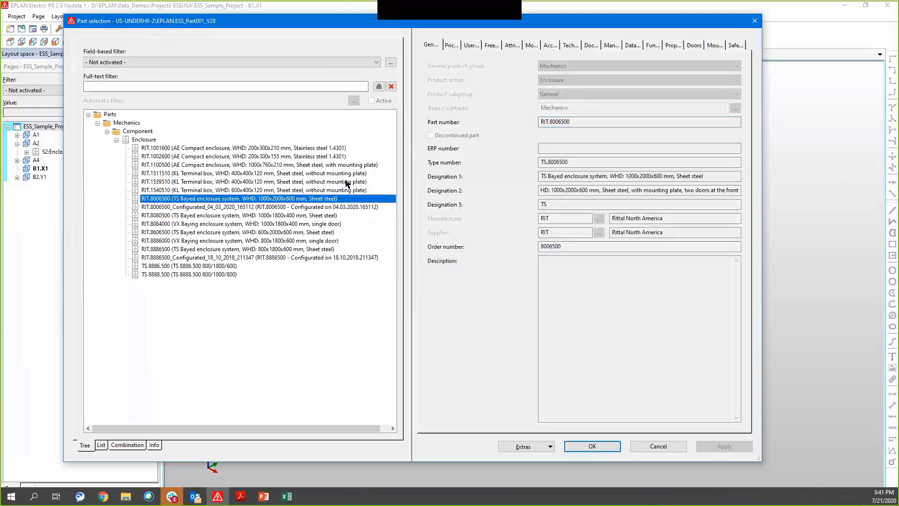
{"action": "left_click", "coordinate": [198, 174]}
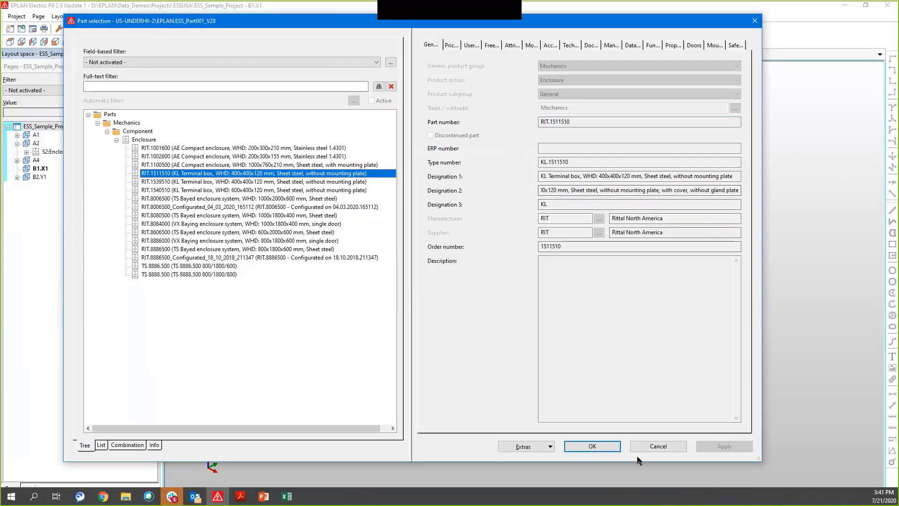
{"action": "left_click", "coordinate": [591, 446]}
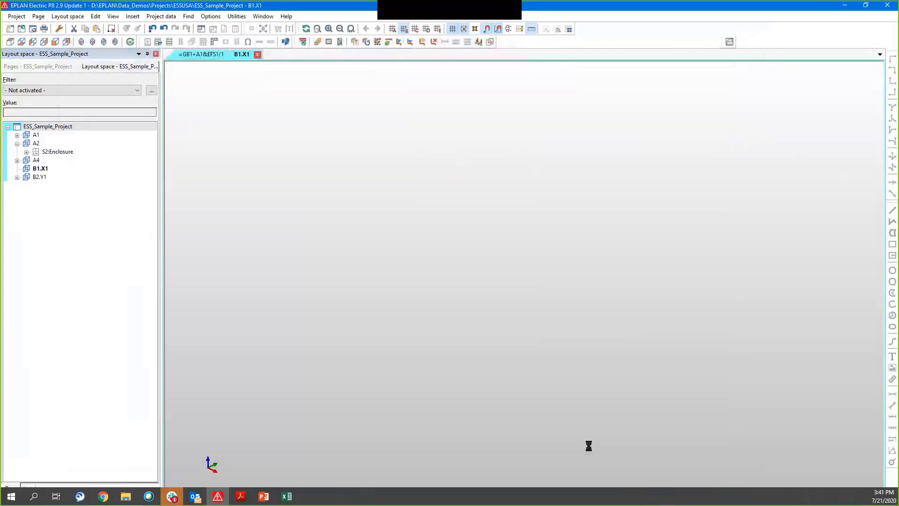
{"action": "left_click", "coordinate": [287, 383]}
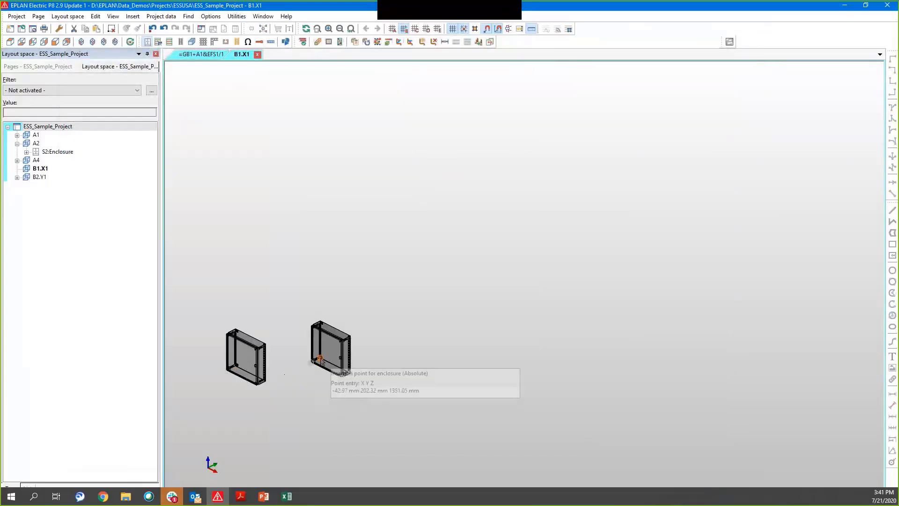
{"action": "key", "text": "Escape"}
{"action": "scroll", "coordinate": [295, 369], "scroll_direction": "up", "scroll_amount": 3}
{"action": "middle_click_drag", "start_coordinate": [296, 370], "coordinate": [567, 304]}
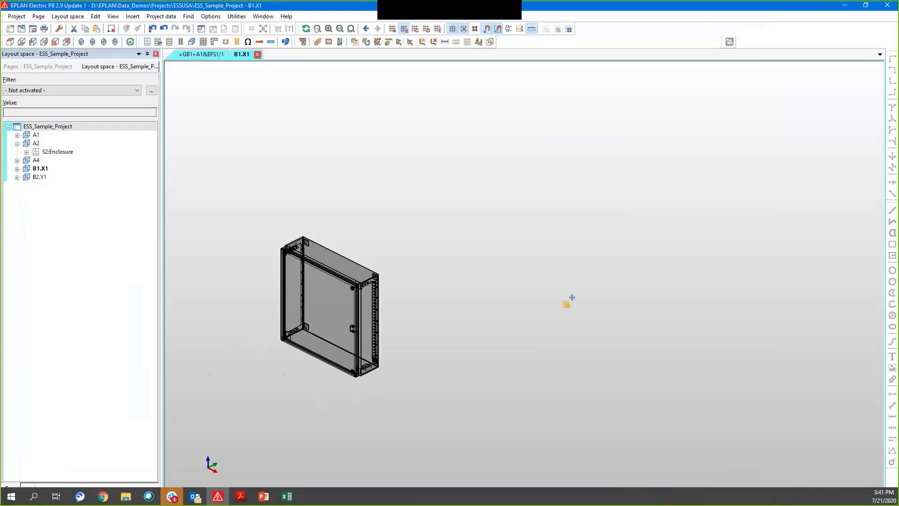
Add the KL mounting plate RIT.1571700 with installation variant Standard to the terminal box as an accessory.
{"action": "scroll", "coordinate": [482, 286], "scroll_direction": "up", "scroll_amount": 2}
{"action": "left_click", "coordinate": [492, 263]}
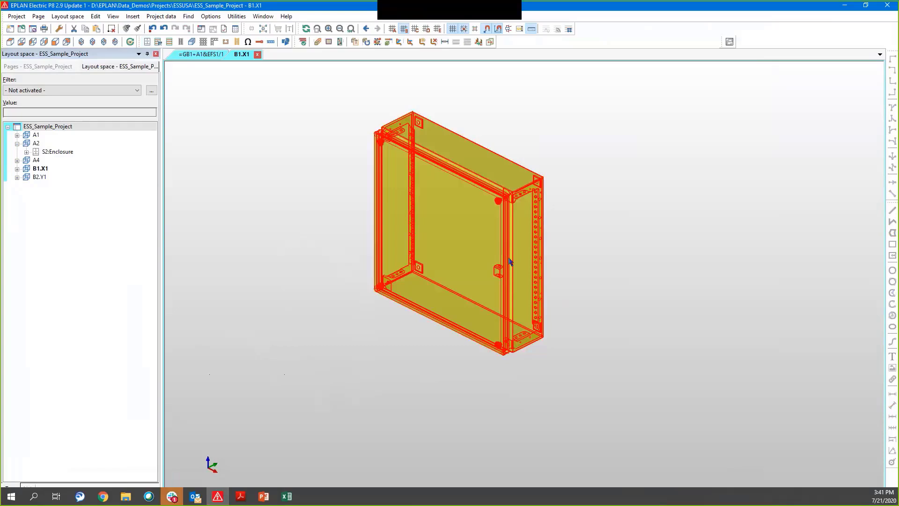
{"action": "left_click", "coordinate": [286, 42]}
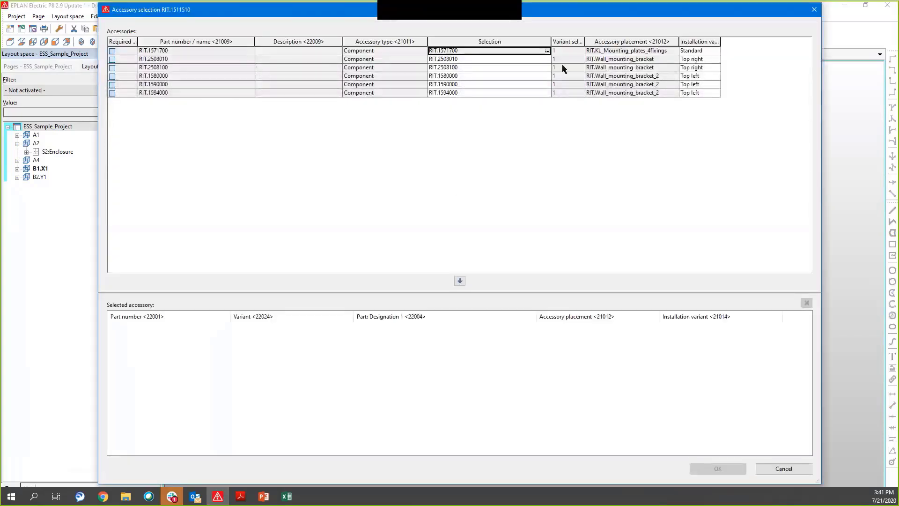
{"action": "left_click", "coordinate": [460, 280]}
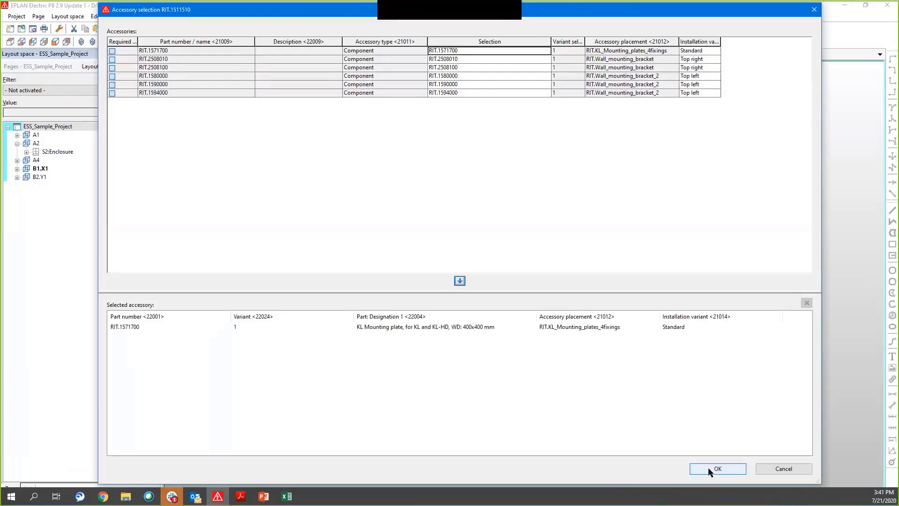
{"action": "left_click", "coordinate": [717, 468]}
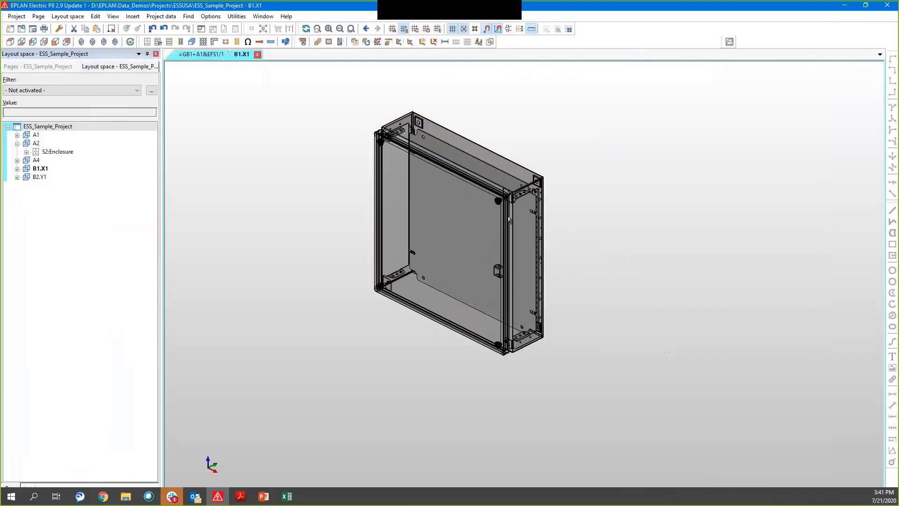
Show only the mounting panels of the B1.X1 layout space in a front view.
{"action": "left_click", "coordinate": [40, 169]}
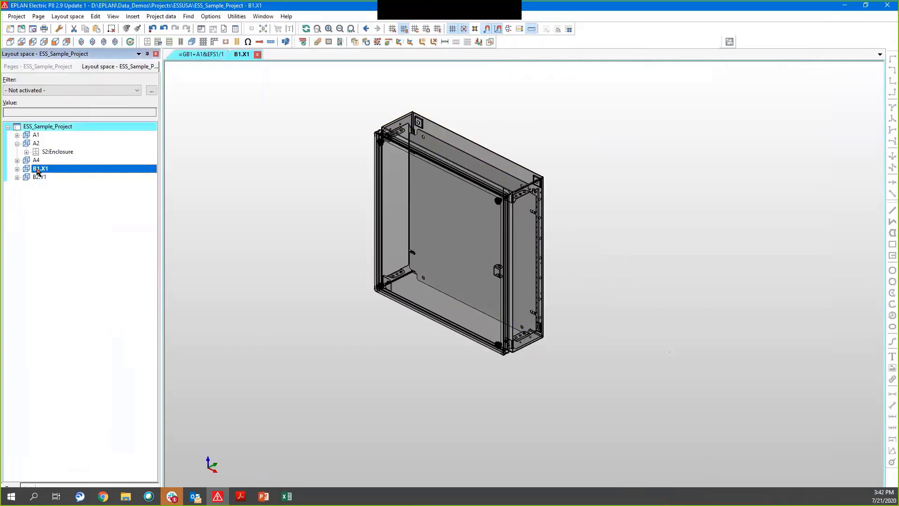
{"action": "left_click", "coordinate": [57, 42]}
{"action": "right_click", "coordinate": [38, 169]}
{"action": "mouse_move", "coordinate": [92, 242]}
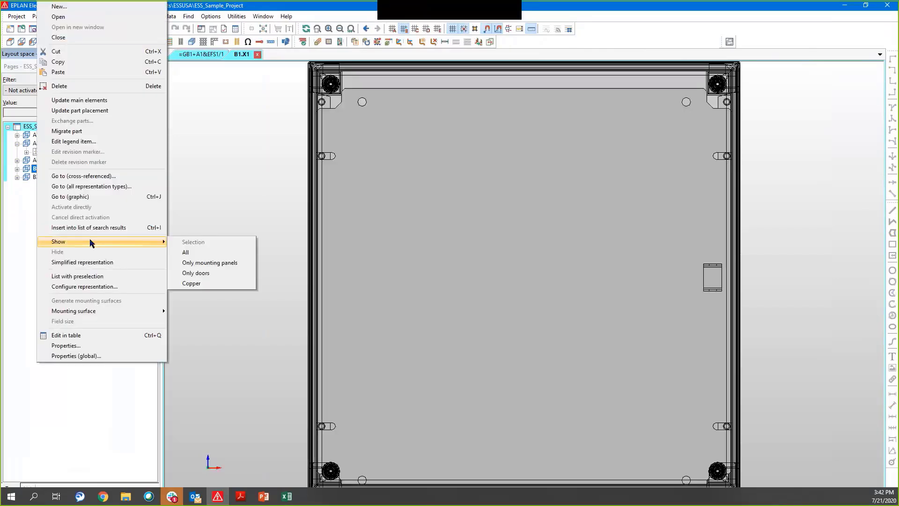
{"action": "left_click", "coordinate": [218, 263]}
{"action": "scroll", "coordinate": [646, 311], "scroll_direction": "down", "scroll_amount": 3}
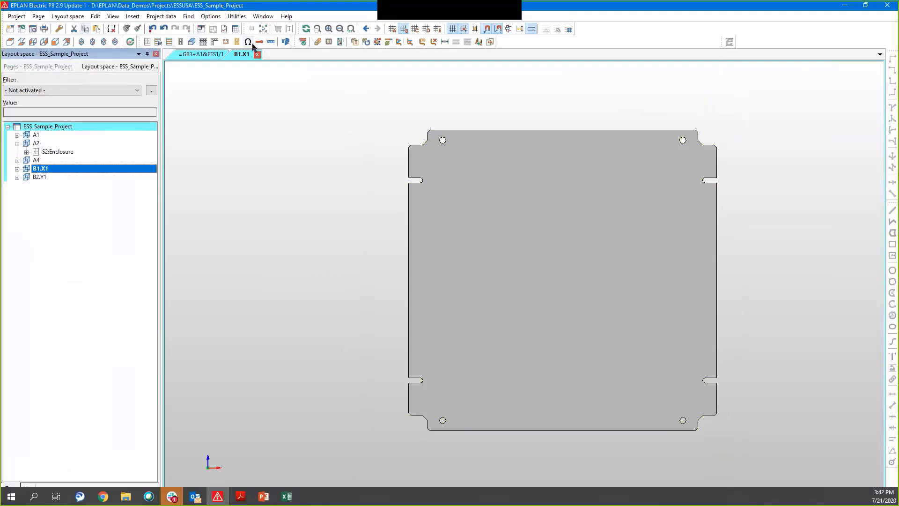
Start a horizontal wire duct with part RIT.8800750 (30x2000x80 mm) near the mounting plate's upper-left corner.
{"action": "left_click", "coordinate": [191, 43]}
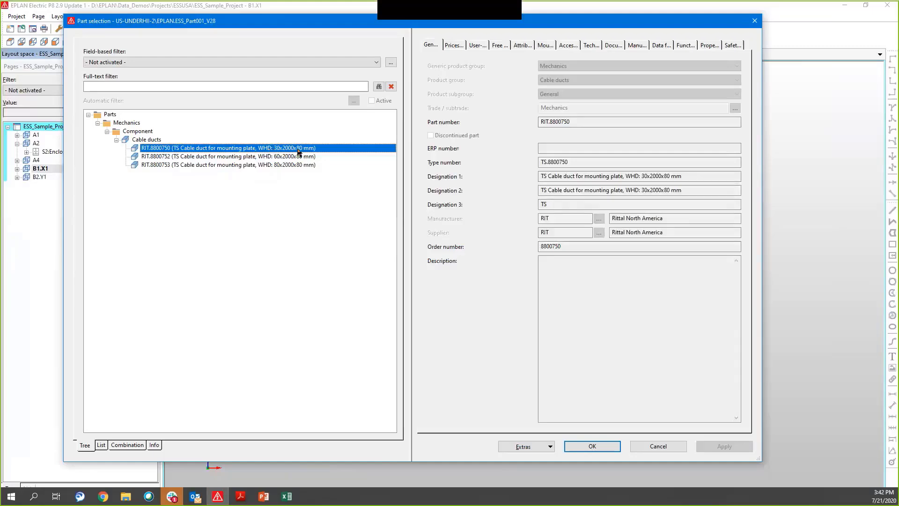
{"action": "left_click", "coordinate": [598, 449]}
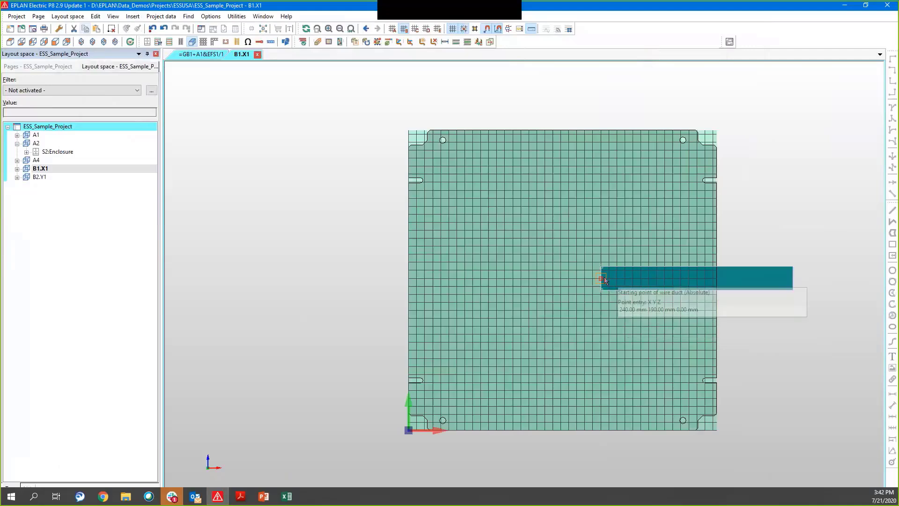
{"action": "scroll", "coordinate": [501, 187], "scroll_direction": "up", "scroll_amount": 2}
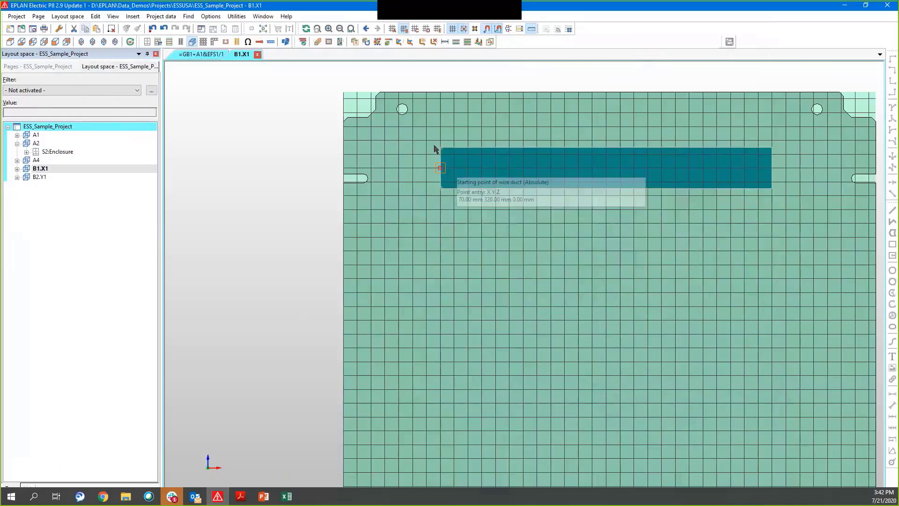
{"action": "left_click", "coordinate": [374, 142]}
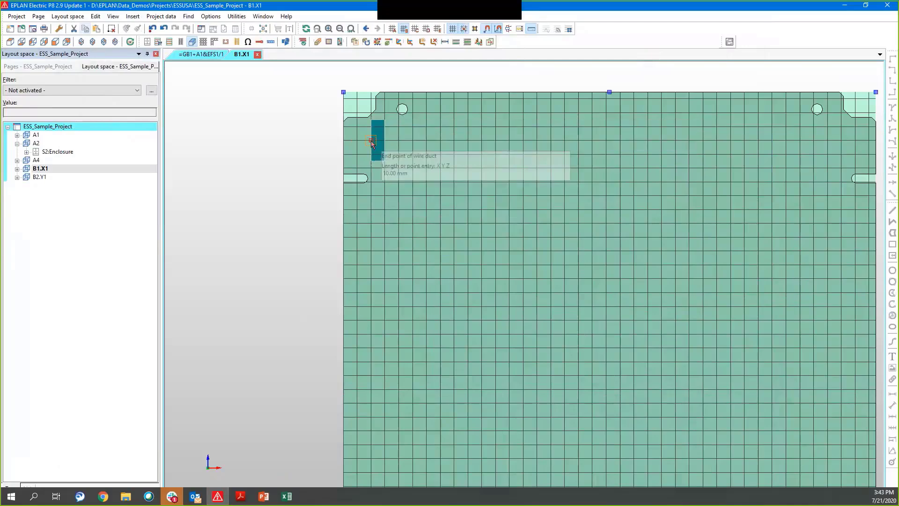
End the upper wire duct at the mounting plate's right edge with an X offset of -20 mm.
{"action": "middle_click_drag", "start_coordinate": [714, 178], "coordinate": [494, 177]}
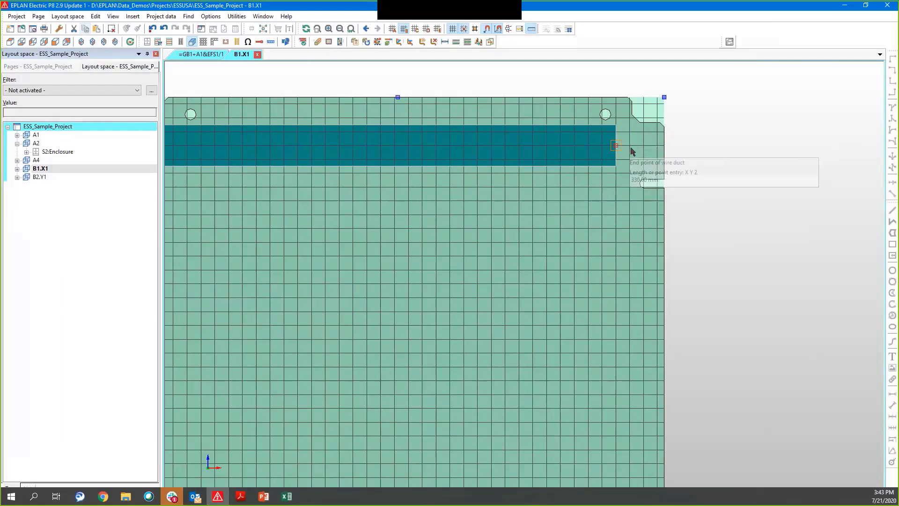
{"action": "scroll", "coordinate": [609, 164], "scroll_direction": "down", "scroll_amount": 2}
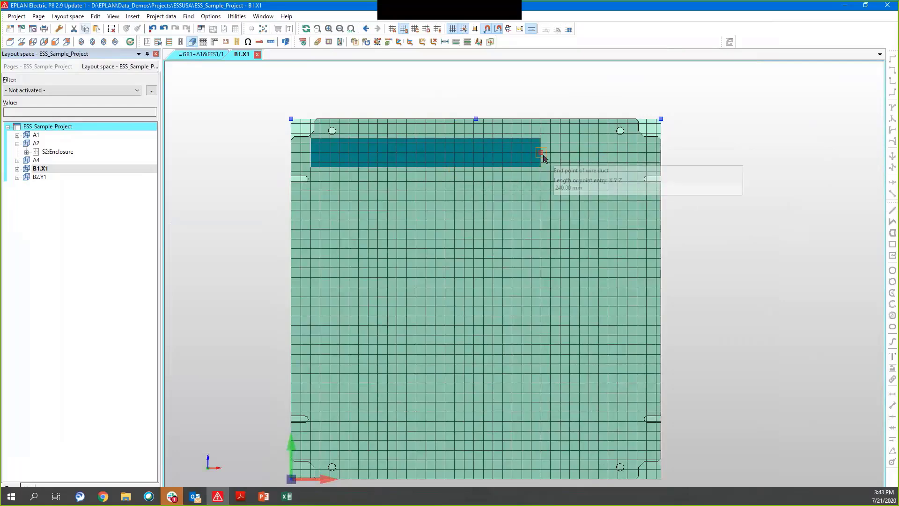
{"action": "right_click", "coordinate": [622, 153]}
{"action": "left_click", "coordinate": [703, 212]}
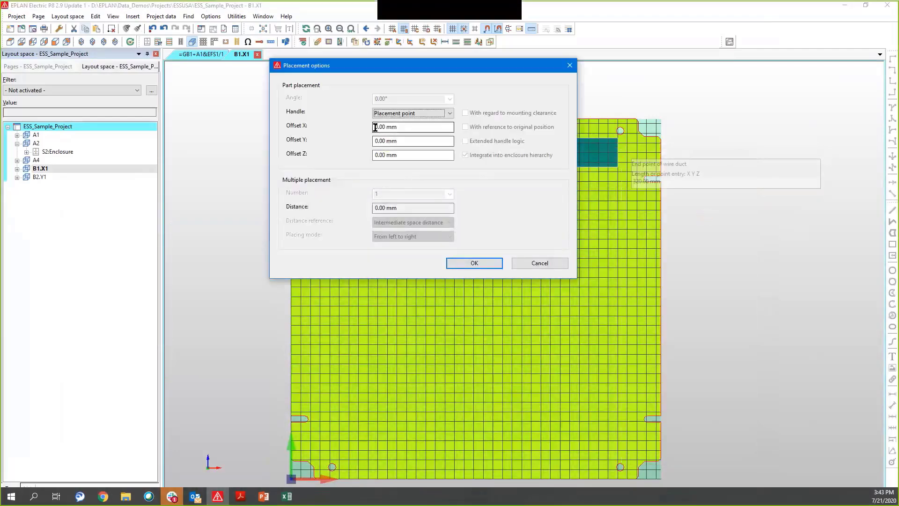
{"action": "left_click", "coordinate": [376, 127]}
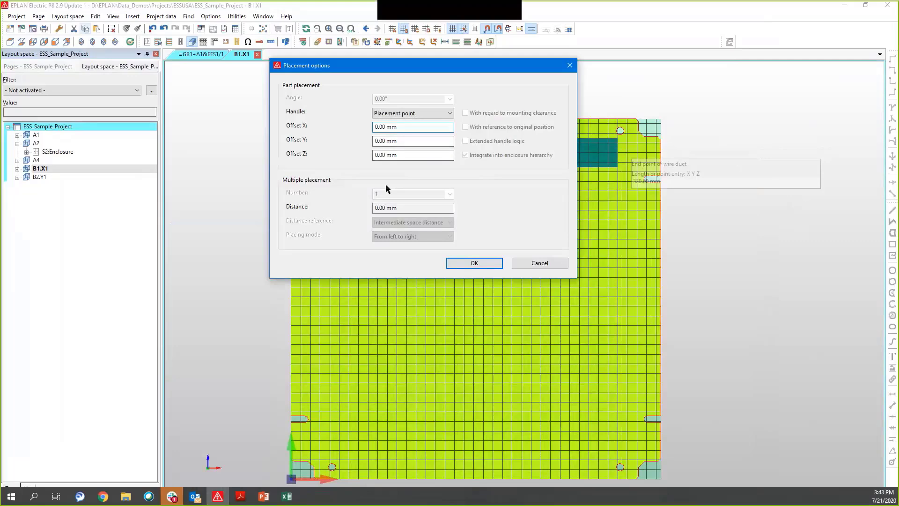
{"action": "type", "text": "-2"}
{"action": "left_click", "coordinate": [474, 262]}
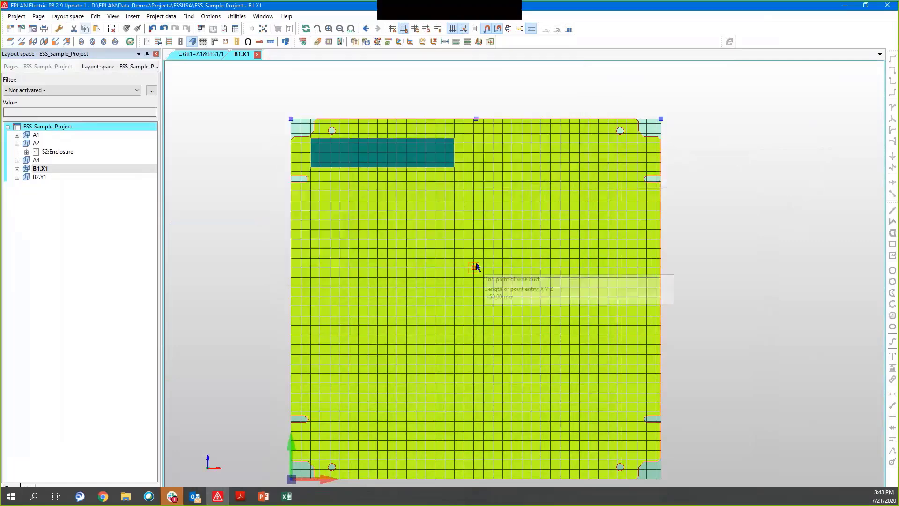
{"action": "left_click", "coordinate": [660, 156]}
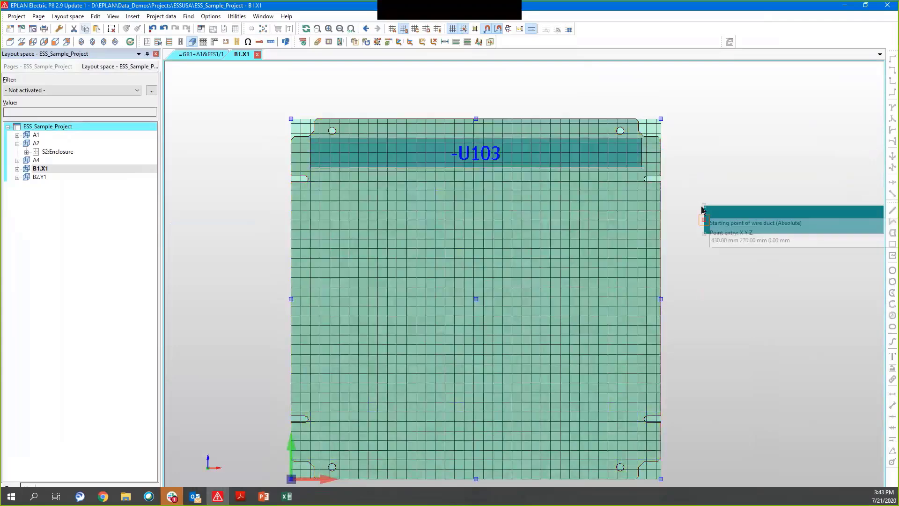
Place a second horizontal wire duct of matching length parallel to the upper one at a distance of -190 mm.
{"action": "scroll", "coordinate": [691, 202], "scroll_direction": "down", "scroll_amount": 1}
{"action": "scroll", "coordinate": [636, 189], "scroll_direction": "up", "scroll_amount": 3}
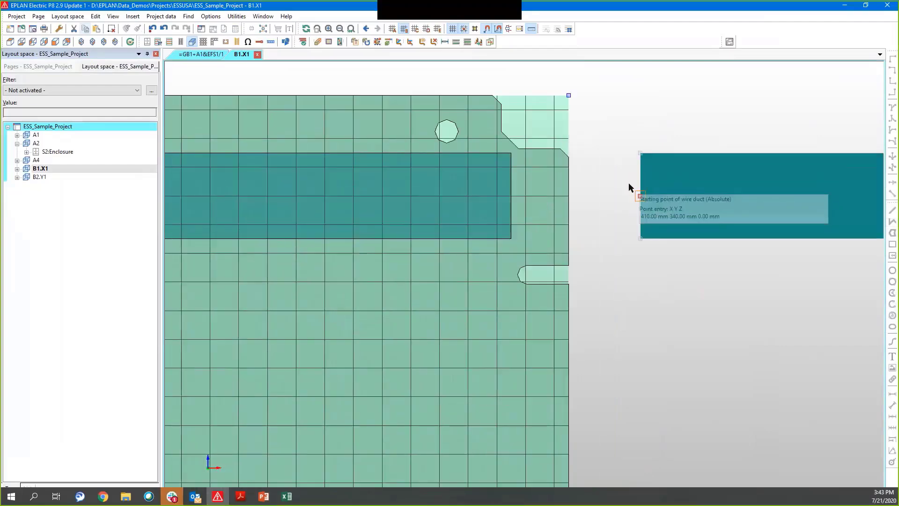
{"action": "scroll", "coordinate": [642, 256], "scroll_direction": "down", "scroll_amount": 3}
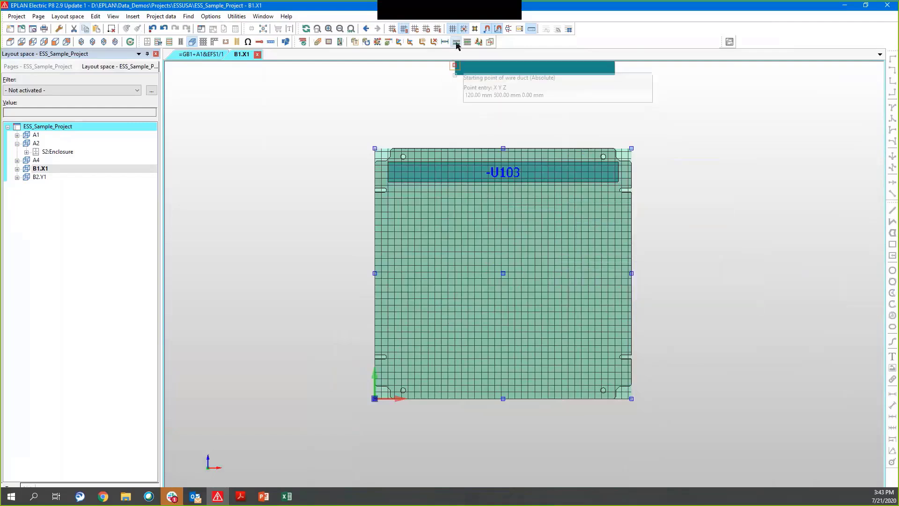
{"action": "left_click", "coordinate": [503, 158]}
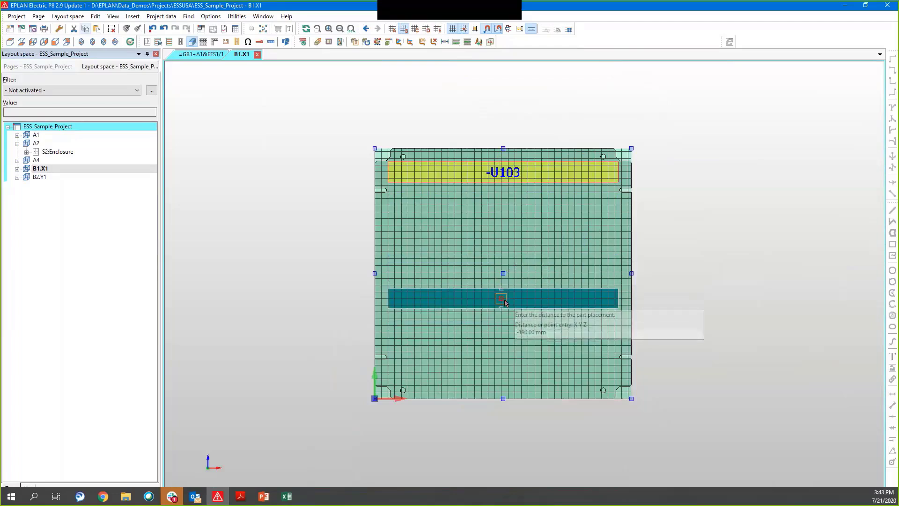
{"action": "left_click", "coordinate": [504, 304]}
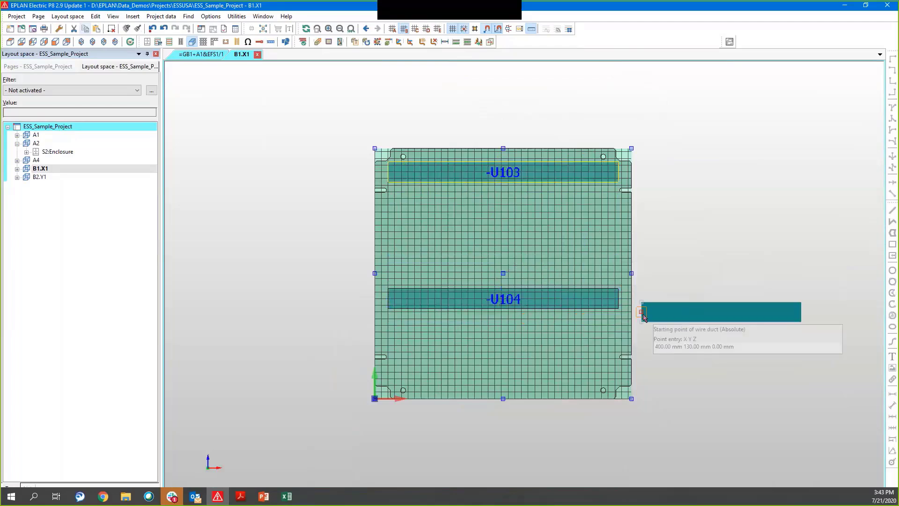
Place a vertical wire duct joining the left ends of the two horizontal ducts, aligned flush with their outer ends.
{"action": "scroll", "coordinate": [491, 232], "scroll_direction": "up", "scroll_amount": 3}
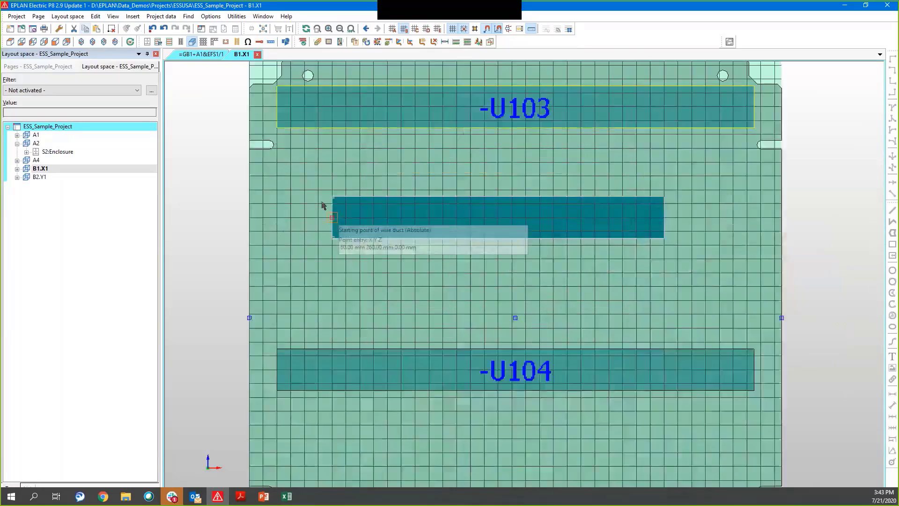
{"action": "left_click", "coordinate": [278, 131]}
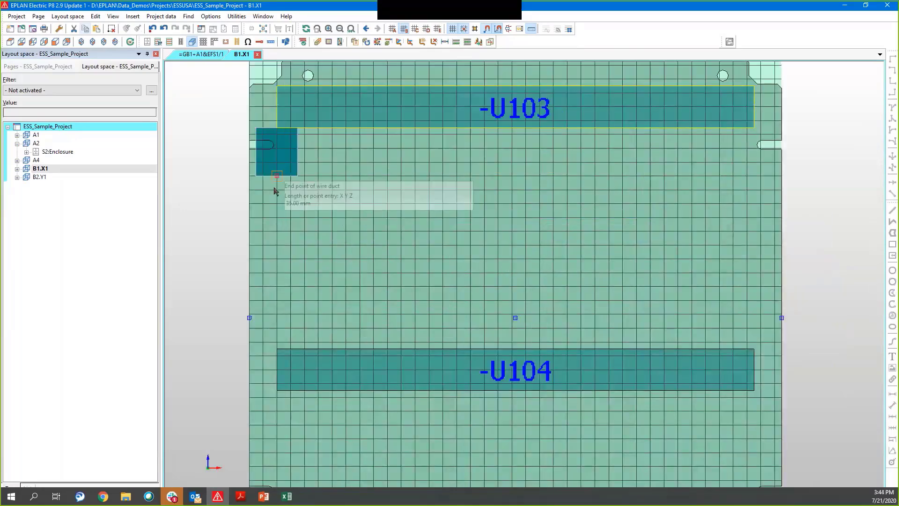
{"action": "middle_click_drag", "start_coordinate": [291, 251], "coordinate": [364, 158]}
{"action": "middle_click_drag", "start_coordinate": [351, 218], "coordinate": [335, 279]}
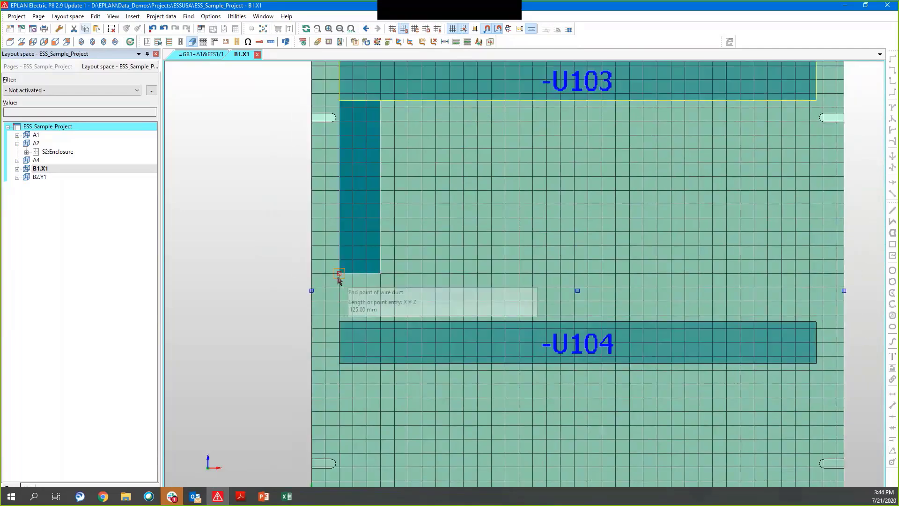
{"action": "left_click", "coordinate": [340, 322]}
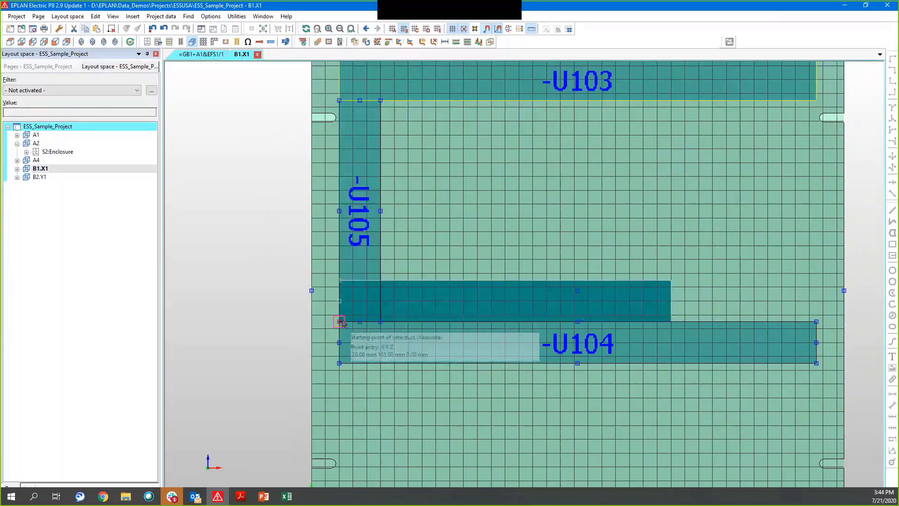
Place a matching vertical wire duct between the right ends of the horizontal ducts and finish duct placement.
{"action": "left_click", "coordinate": [815, 99]}
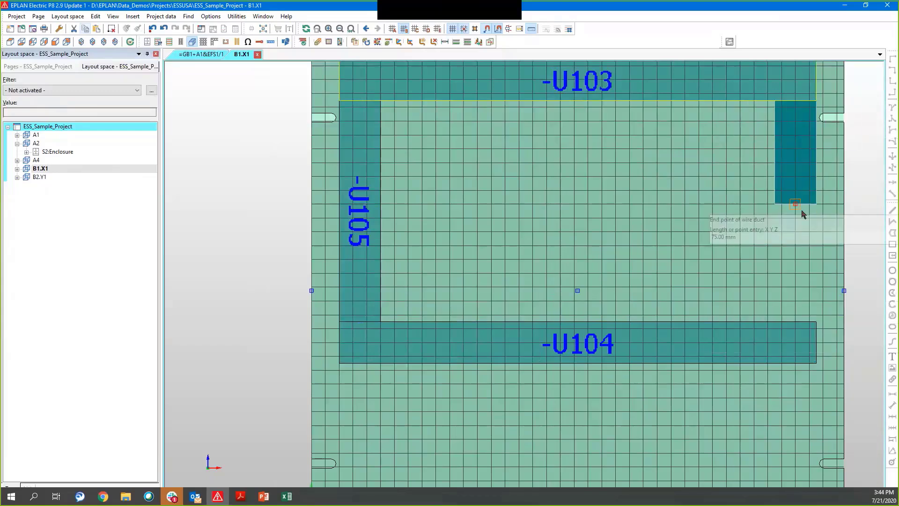
{"action": "left_click", "coordinate": [816, 322]}
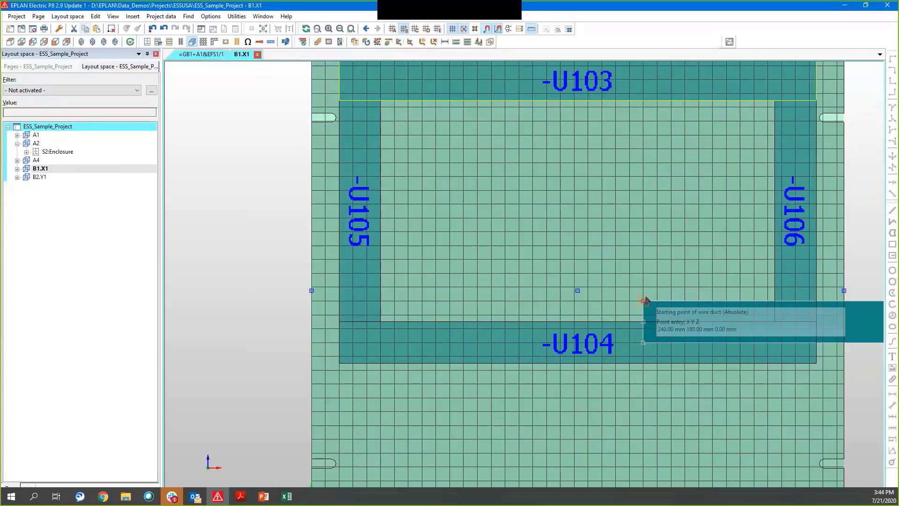
{"action": "key", "text": "Escape"}
{"action": "scroll", "coordinate": [647, 254], "scroll_direction": "down", "scroll_amount": 4}
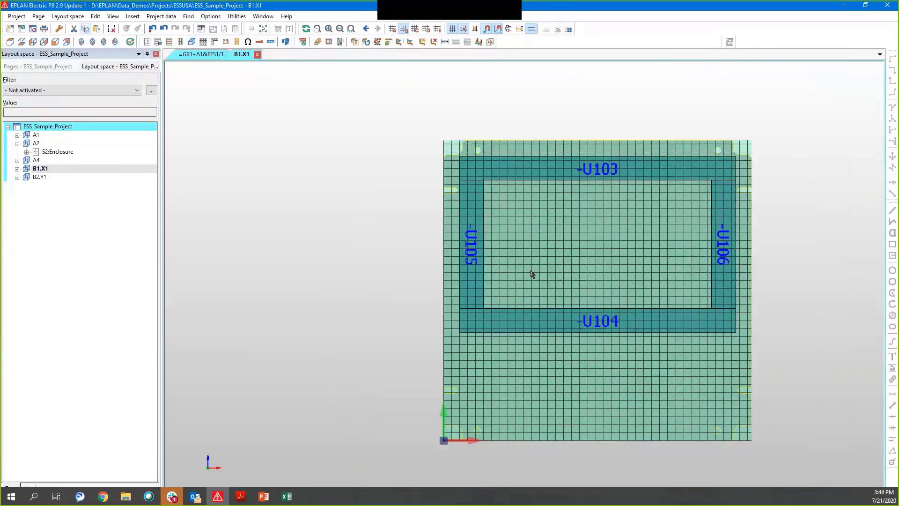
Start mounting rail RIT.2313150 at the left duct's inner edge, using the Middle left handle and an X offset of 4 mm.
{"action": "left_click", "coordinate": [93, 42]}
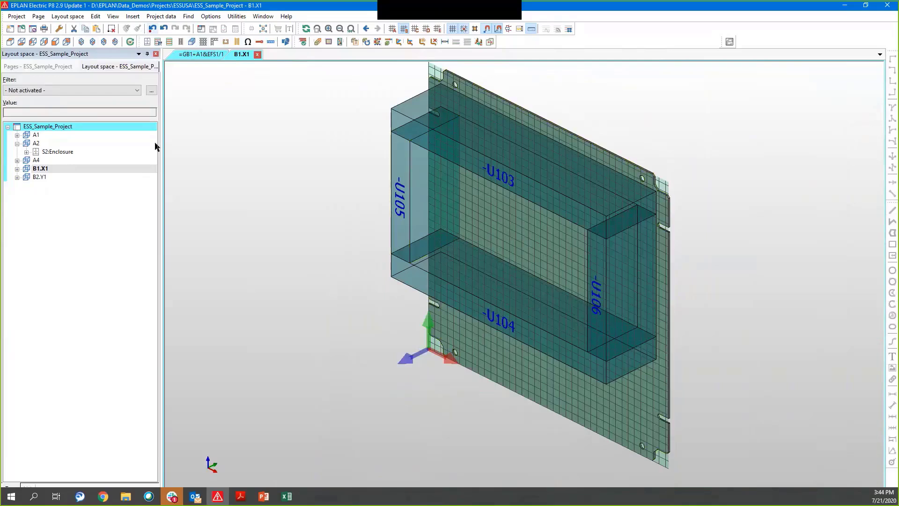
{"action": "left_click", "coordinate": [55, 42]}
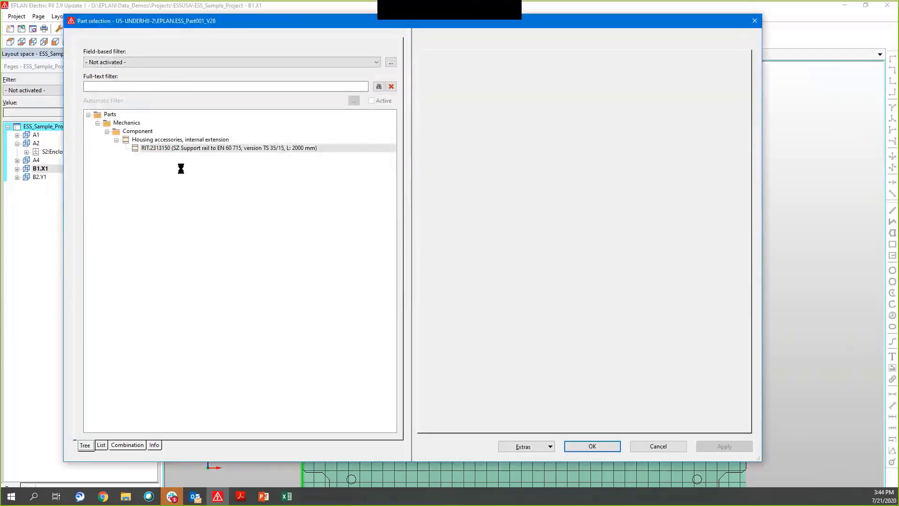
{"action": "left_click", "coordinate": [592, 447]}
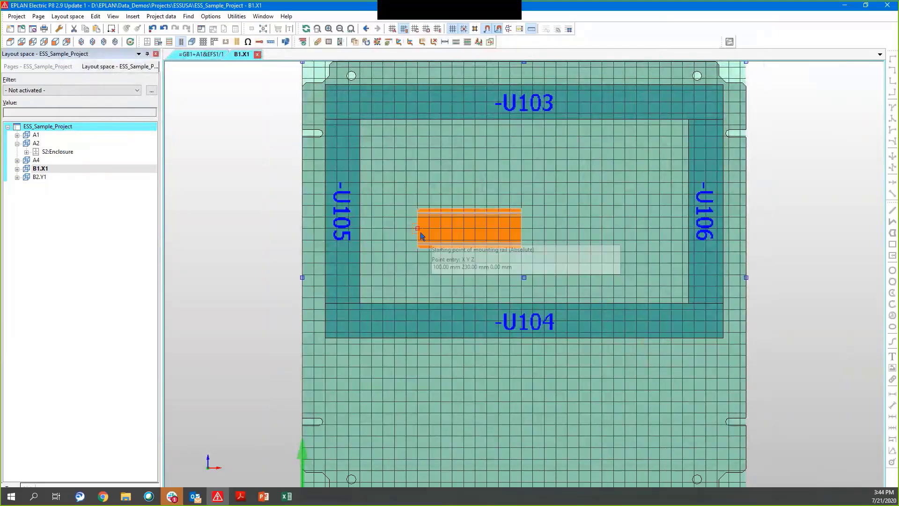
{"action": "middle_click_drag", "start_coordinate": [412, 222], "coordinate": [420, 227]}
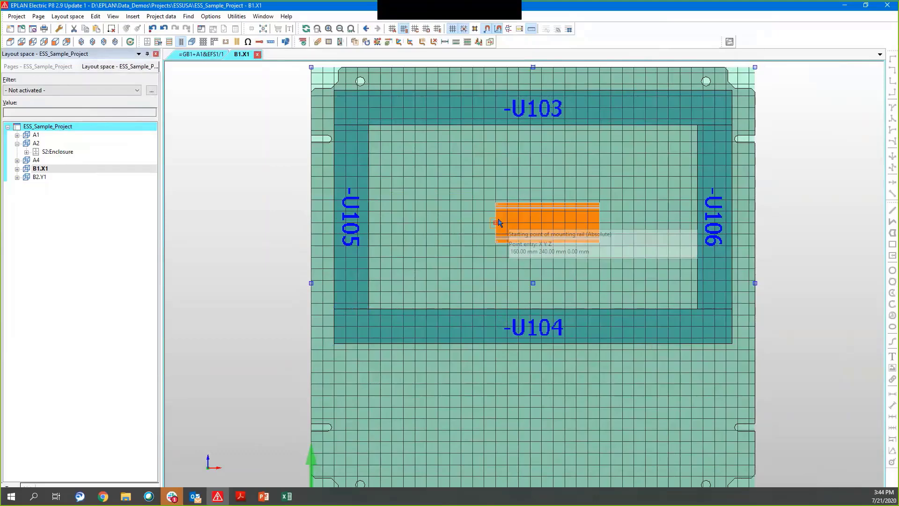
{"action": "right_click", "coordinate": [499, 223]}
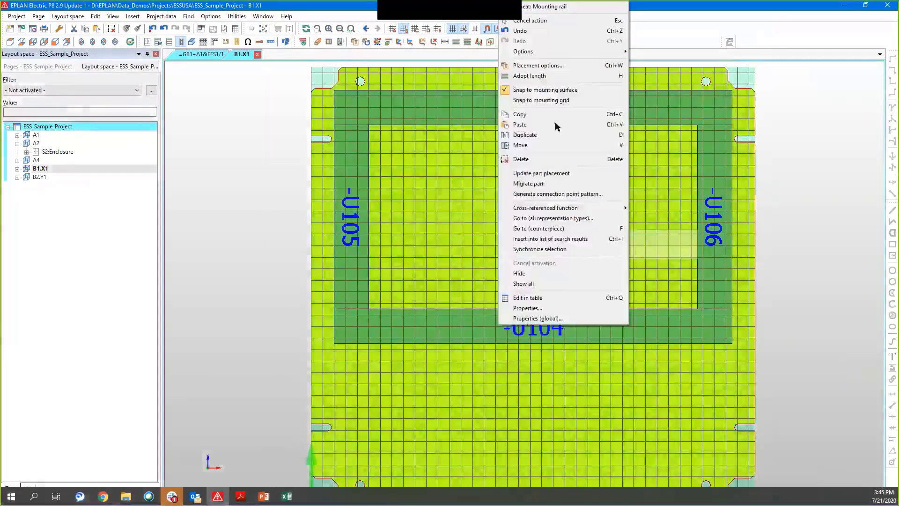
{"action": "left_click", "coordinate": [547, 69]}
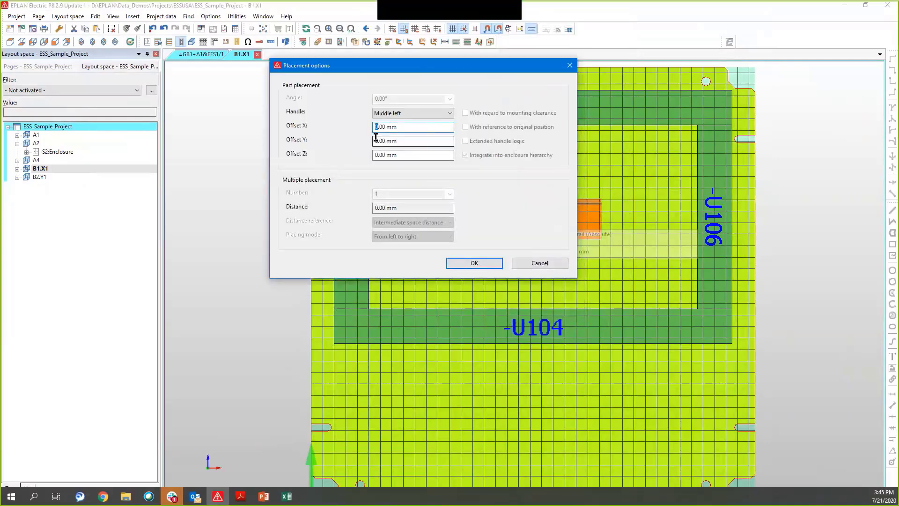
{"action": "type", "text": "4"}
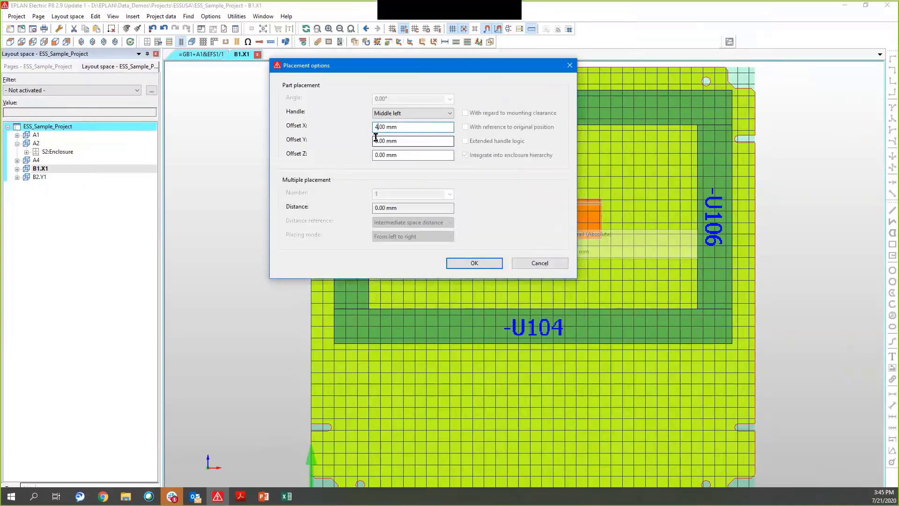
{"action": "left_click", "coordinate": [474, 263]}
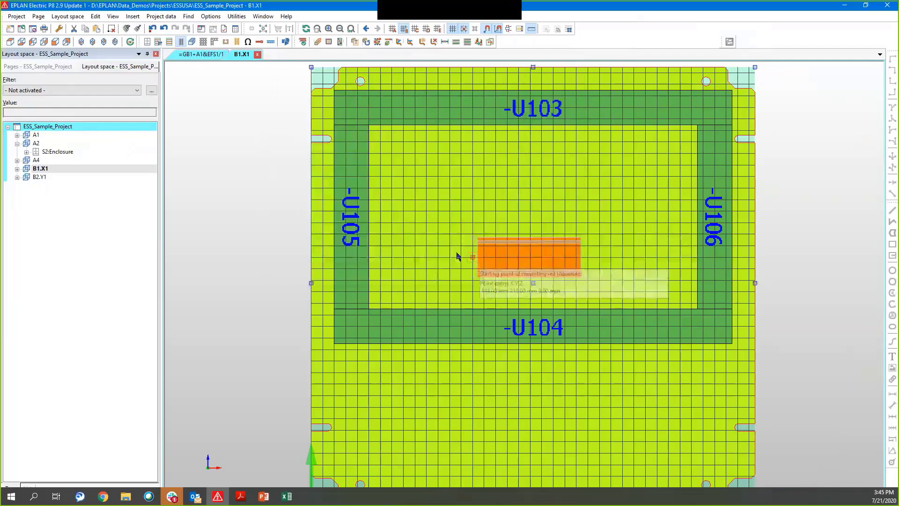
{"action": "left_click", "coordinate": [370, 217]}
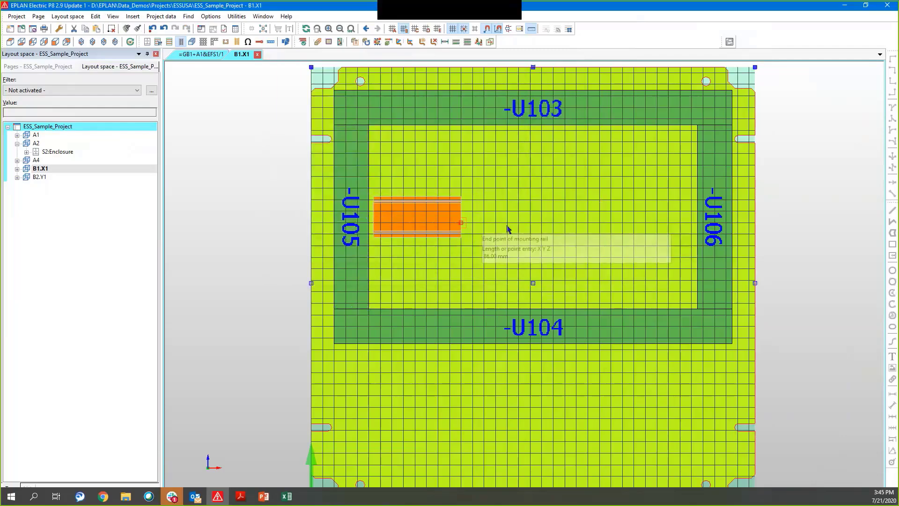
Finish the mounting rail at the right vertical duct's inner edge, using an X offset of -4 mm for its end point.
{"action": "right_click", "coordinate": [575, 227]}
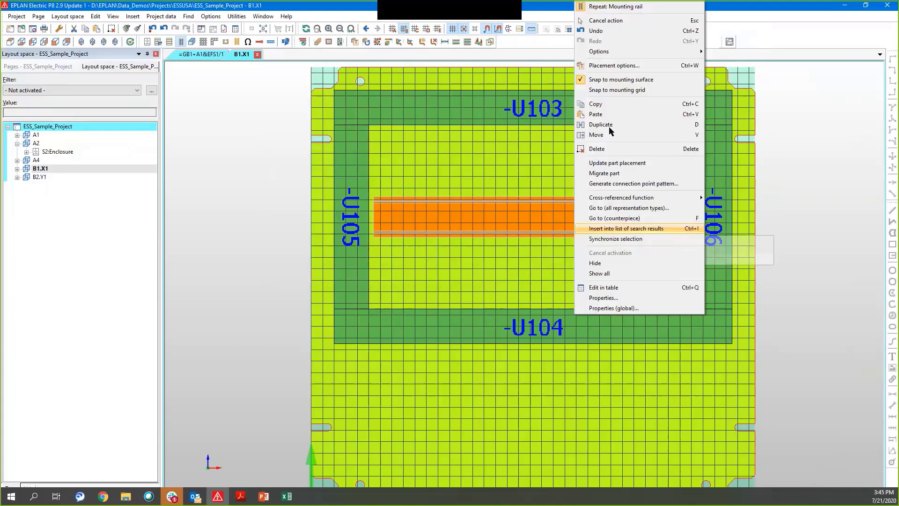
{"action": "left_click", "coordinate": [615, 65]}
{"action": "left_click_drag", "start_coordinate": [381, 127], "coordinate": [370, 133]}
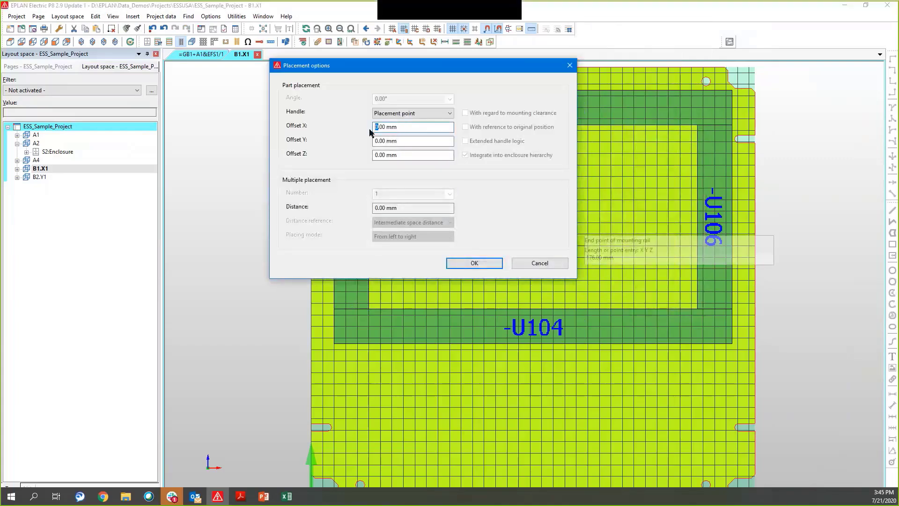
{"action": "type", "text": "-4"}
{"action": "left_click", "coordinate": [473, 265]}
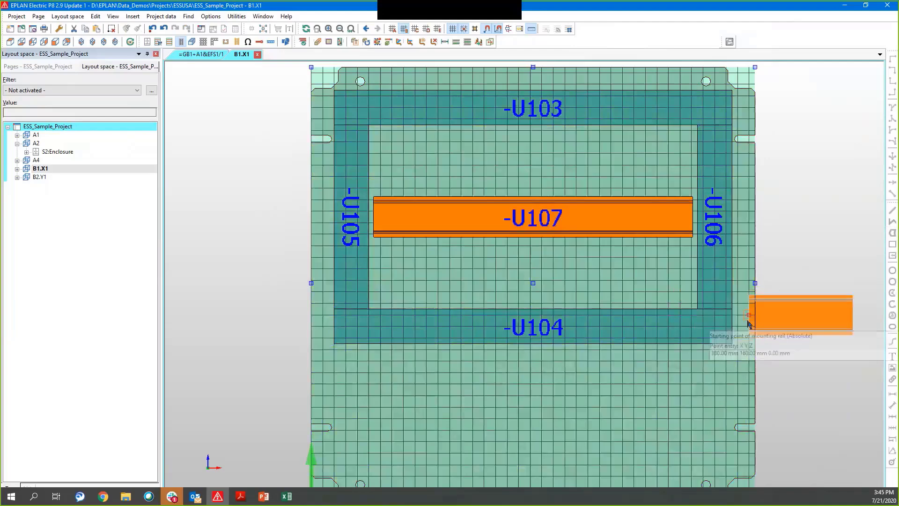
Move the lower horizontal wire duct U104 straight down by about its own width.
{"action": "scroll", "coordinate": [806, 372], "scroll_direction": "down", "scroll_amount": 3}
{"action": "middle_click_drag", "start_coordinate": [829, 404], "coordinate": [771, 366]}
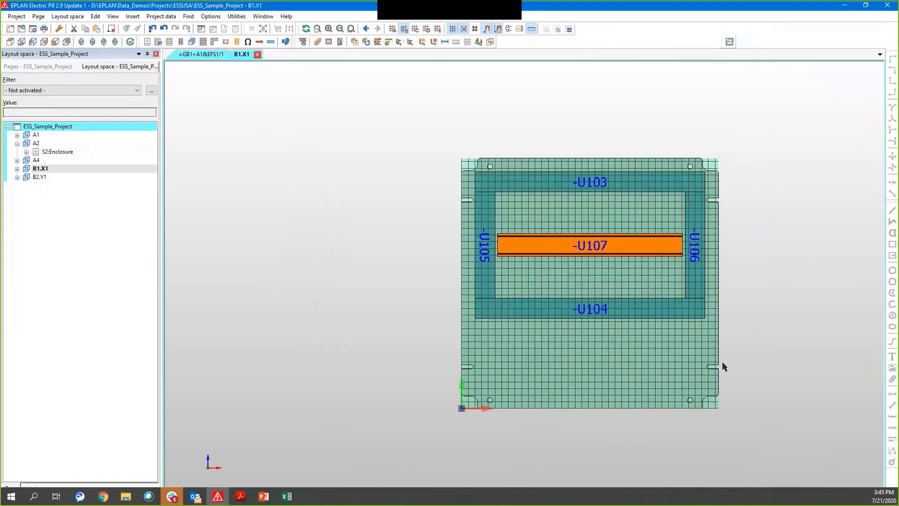
{"action": "scroll", "coordinate": [565, 380], "scroll_direction": "up", "scroll_amount": 2}
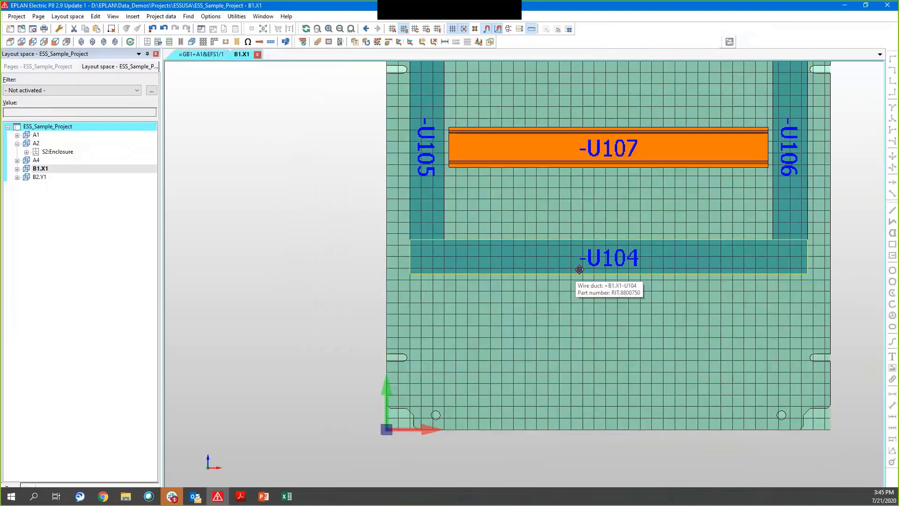
{"action": "left_click", "coordinate": [637, 266]}
{"action": "left_click_drag", "start_coordinate": [637, 266], "coordinate": [415, 298]}
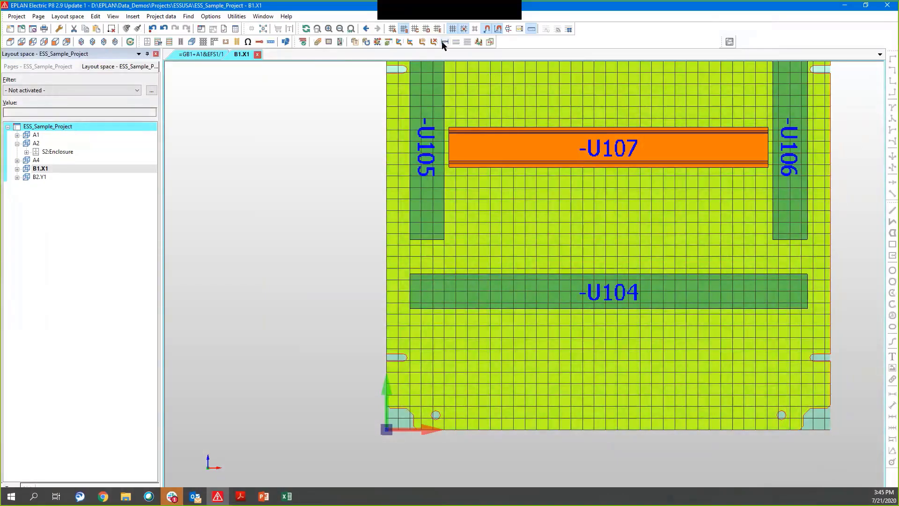
Lengthen both vertical wire ducts, U105 and U106, down to the upper edge of the lower horizontal duct.
{"action": "left_click", "coordinate": [388, 42]}
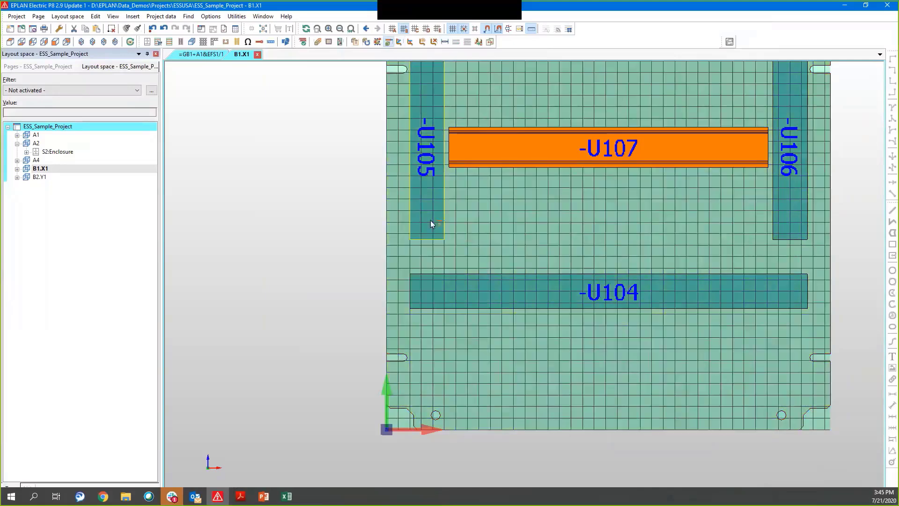
{"action": "left_click", "coordinate": [430, 223]}
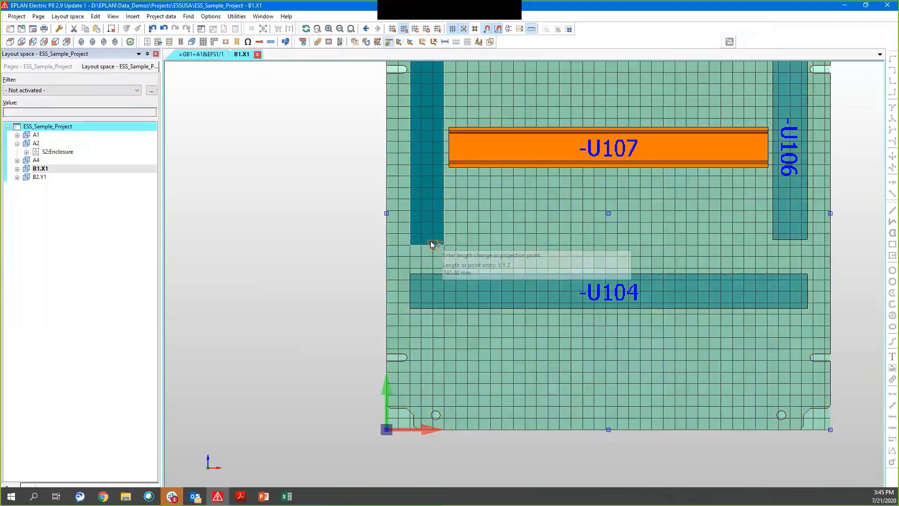
{"action": "left_click", "coordinate": [411, 278]}
{"action": "left_click", "coordinate": [787, 219]}
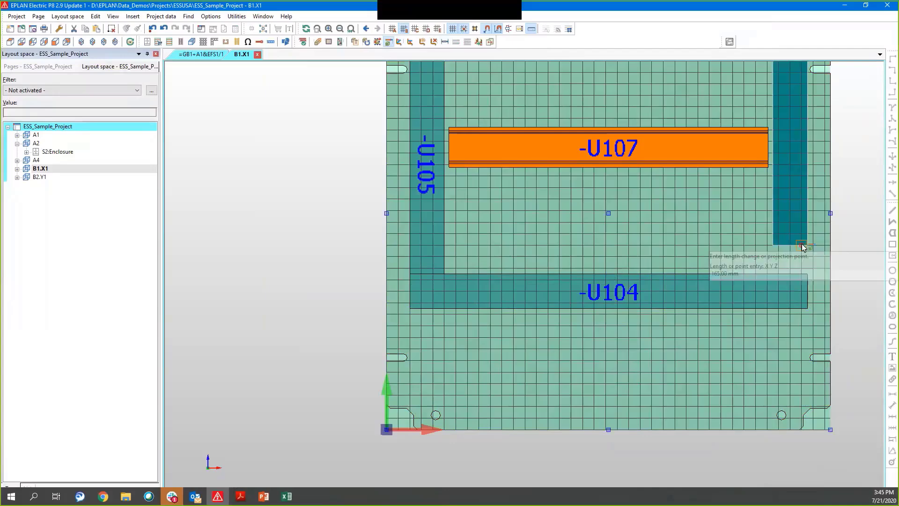
{"action": "left_click", "coordinate": [801, 276]}
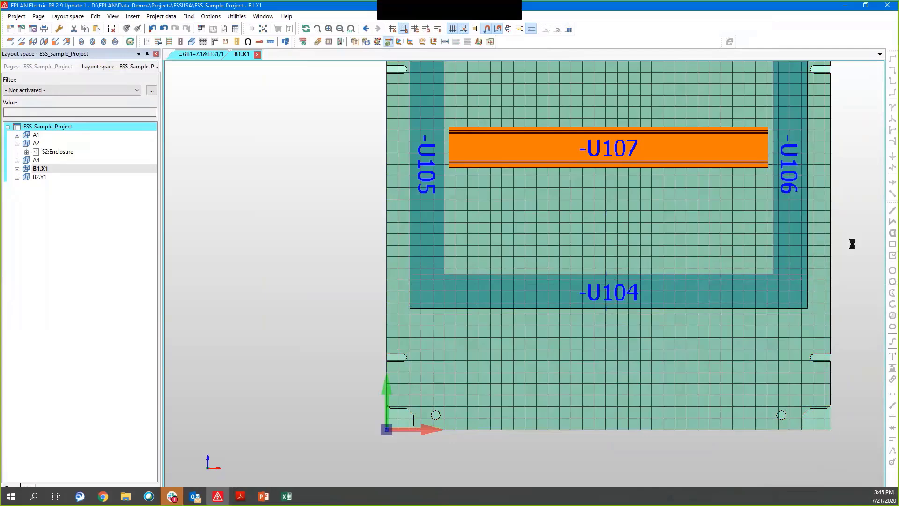
{"action": "key", "text": "Escape"}
Open the 3D mounting layout navigator beside the layout space navigator and widen it.
{"action": "scroll", "coordinate": [871, 288], "scroll_direction": "down", "scroll_amount": 3}
{"action": "middle_click_drag", "start_coordinate": [877, 297], "coordinate": [752, 317]}
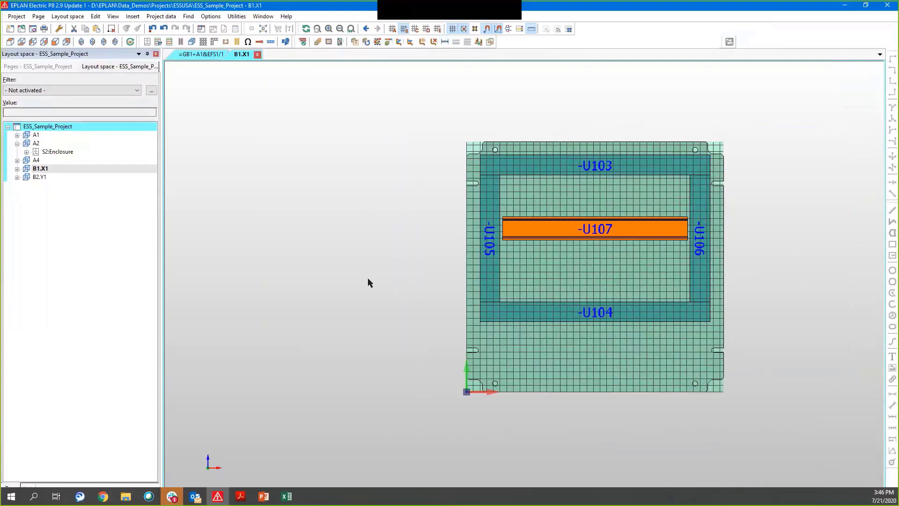
{"action": "left_click", "coordinate": [161, 16]}
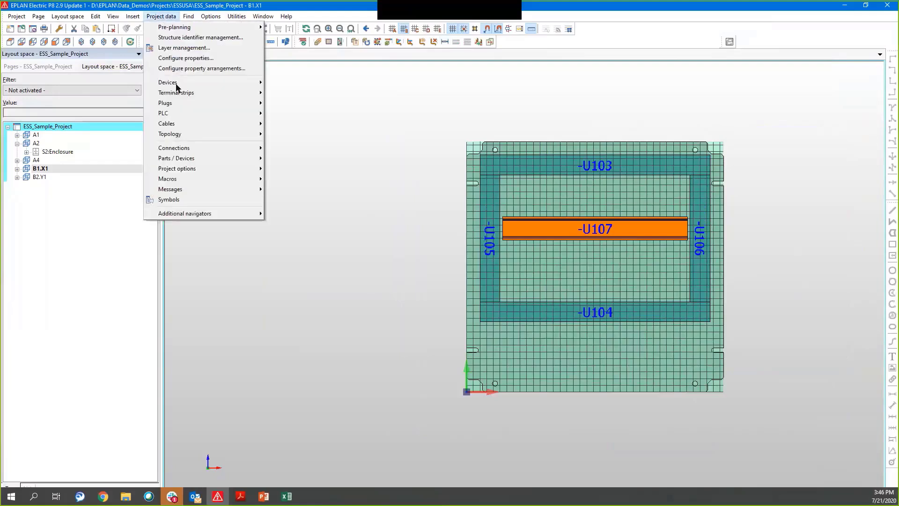
{"action": "mouse_move", "coordinate": [186, 162]}
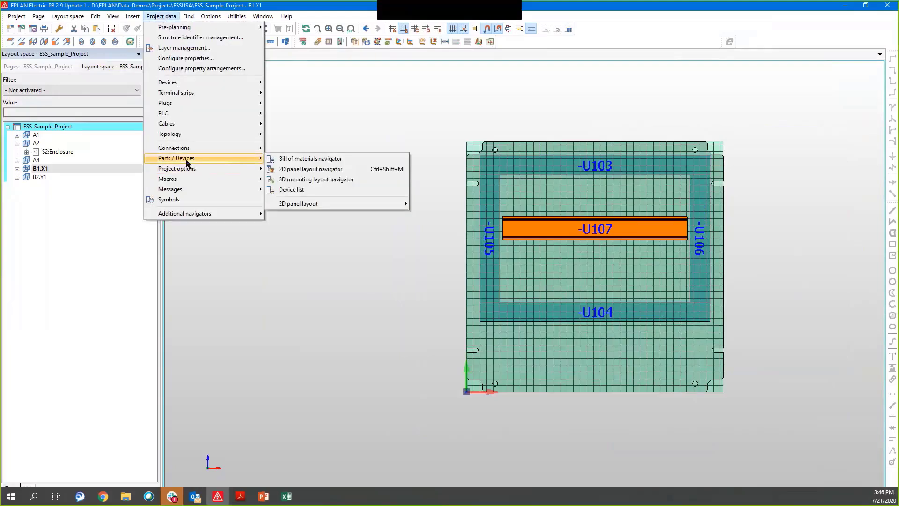
{"action": "left_click", "coordinate": [317, 181]}
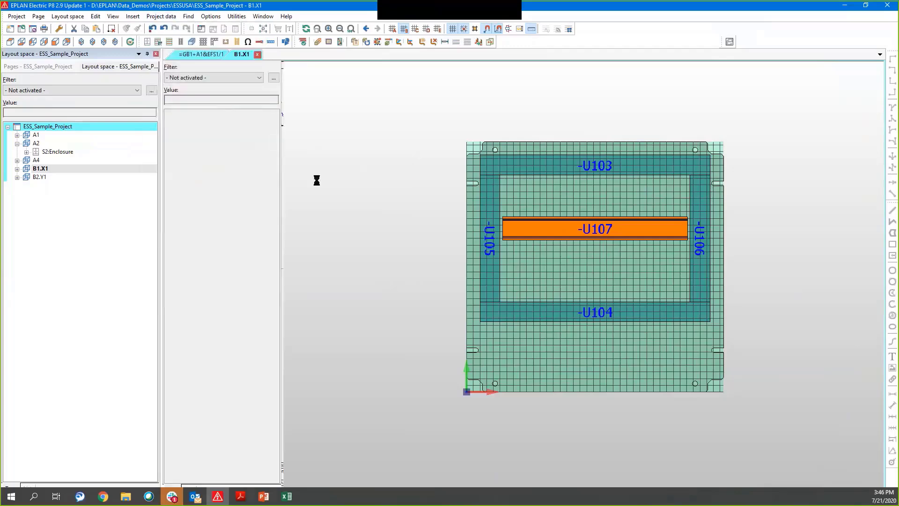
{"action": "left_click_drag", "start_coordinate": [282, 200], "coordinate": [326, 201]}
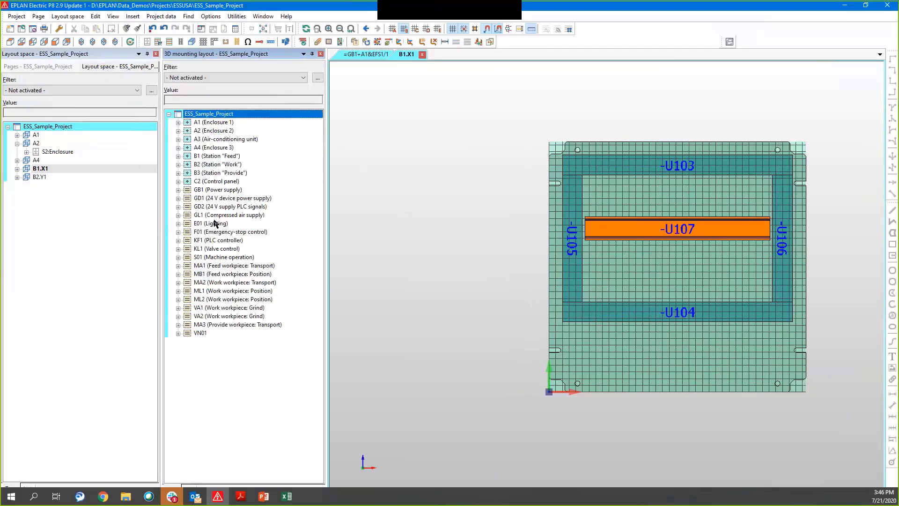
Filter the 3D mounting layout navigator by mounting location B1.X1, choosing the Station "Feed" terminal box.
{"action": "left_click", "coordinate": [188, 77]}
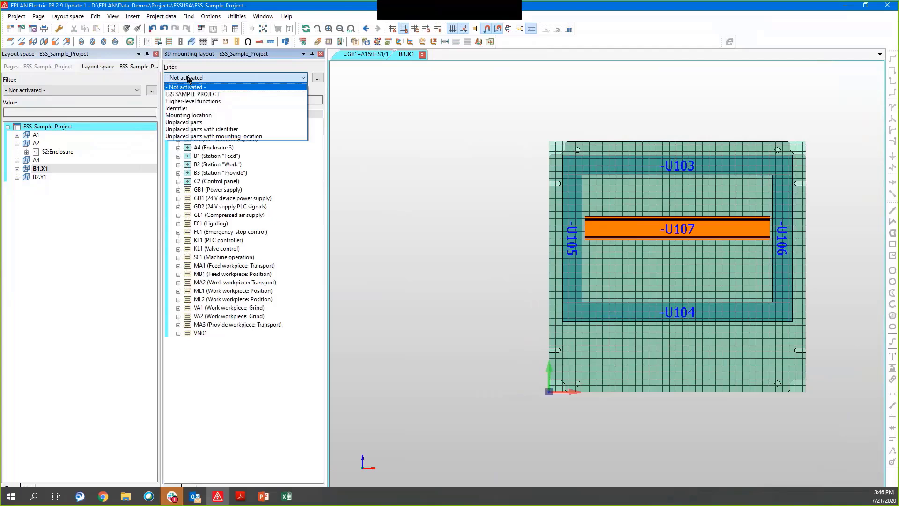
{"action": "left_click", "coordinate": [188, 115]}
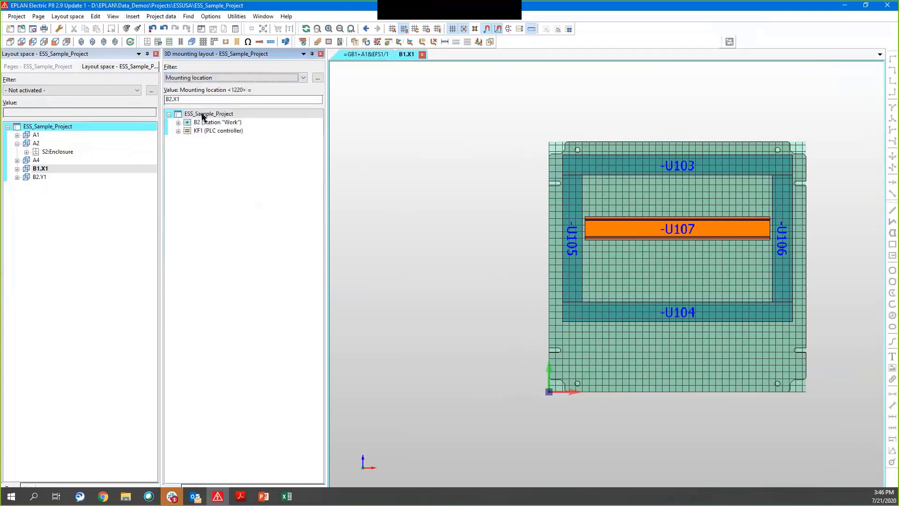
{"action": "left_click", "coordinate": [187, 99]}
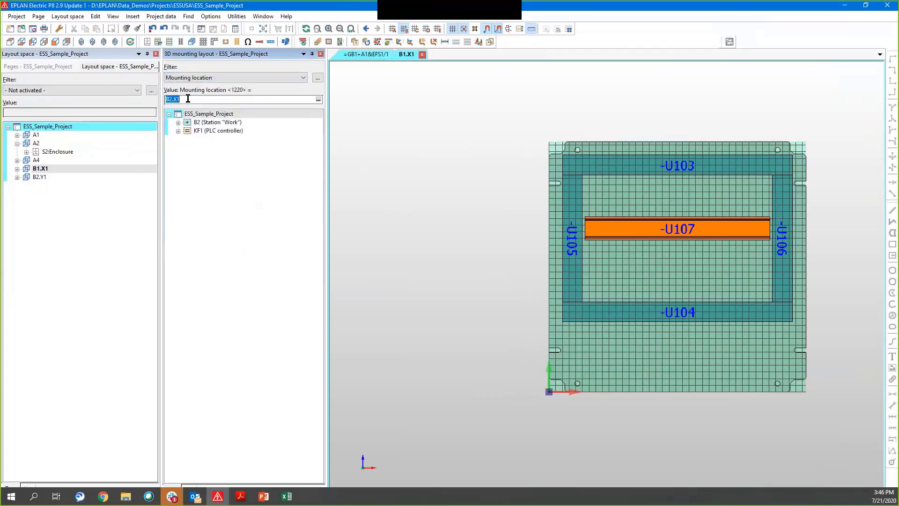
{"action": "key", "text": "BackSpace"}
{"action": "left_click", "coordinate": [318, 100]}
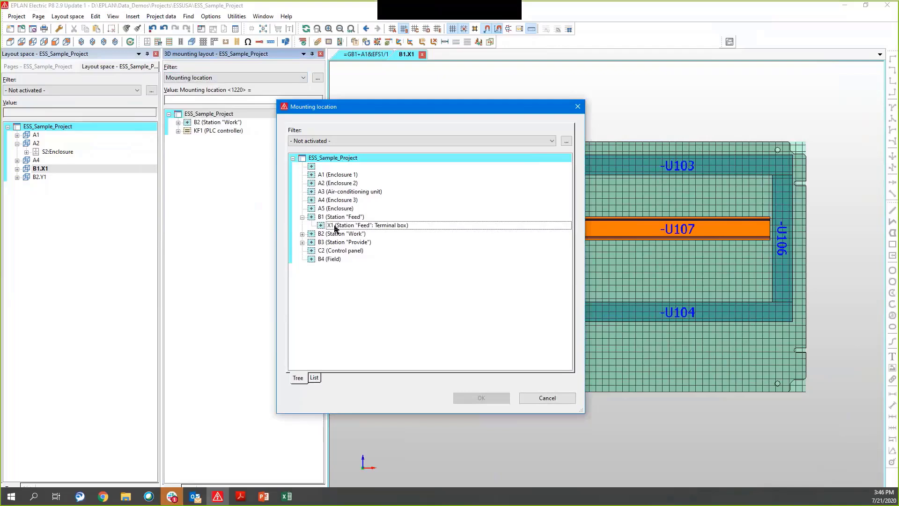
{"action": "left_click", "coordinate": [482, 398]}
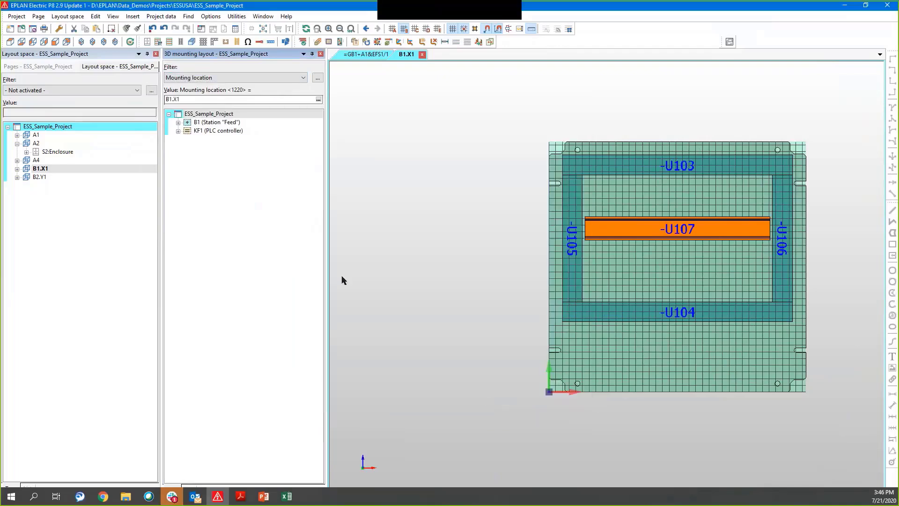
Expand the KF1 and B1 terminal box structures to examine their devices, part numbers and placement status.
{"action": "left_click", "coordinate": [177, 131]}
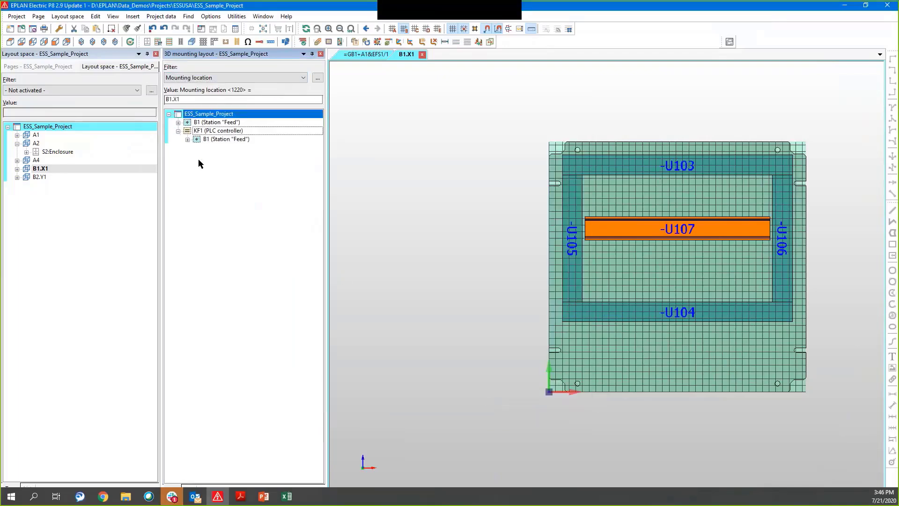
{"action": "left_click", "coordinate": [187, 139]}
{"action": "left_click", "coordinate": [196, 148]}
{"action": "left_click", "coordinate": [206, 156]}
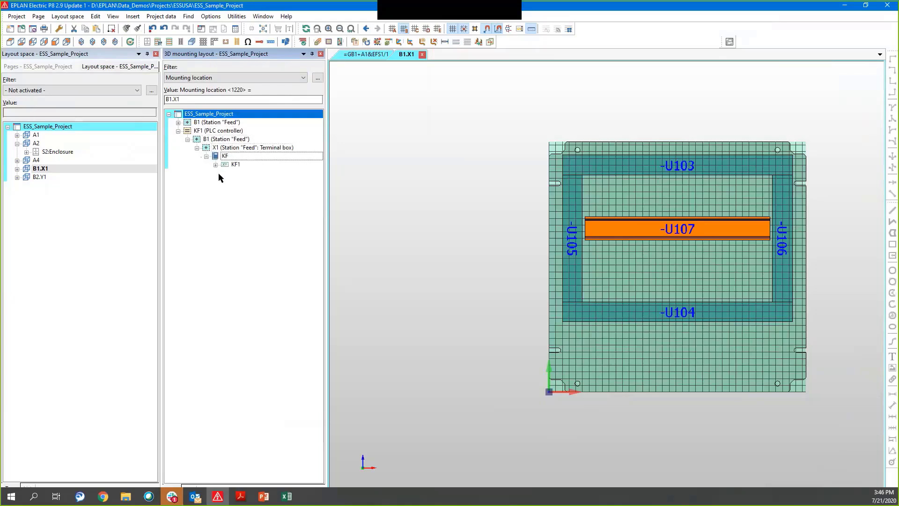
{"action": "left_click", "coordinate": [216, 164]}
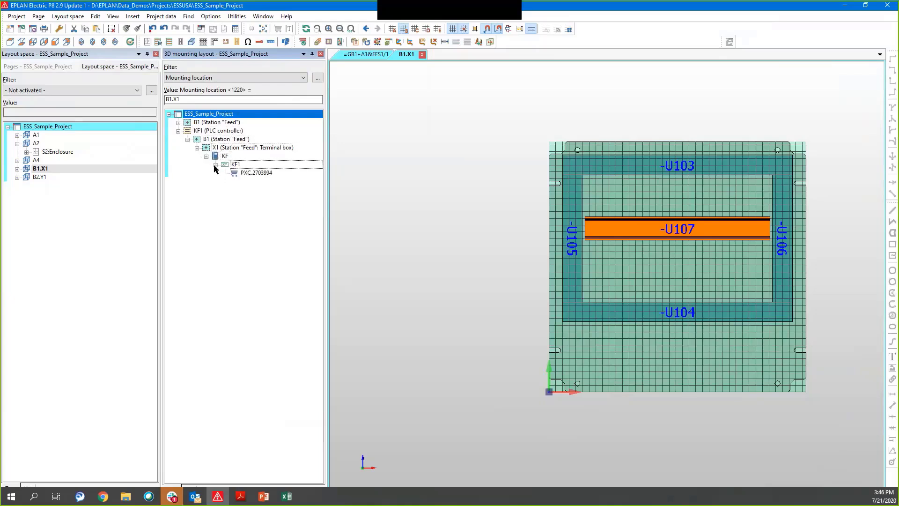
{"action": "left_click", "coordinate": [178, 123]}
{"action": "left_click", "coordinate": [188, 131]}
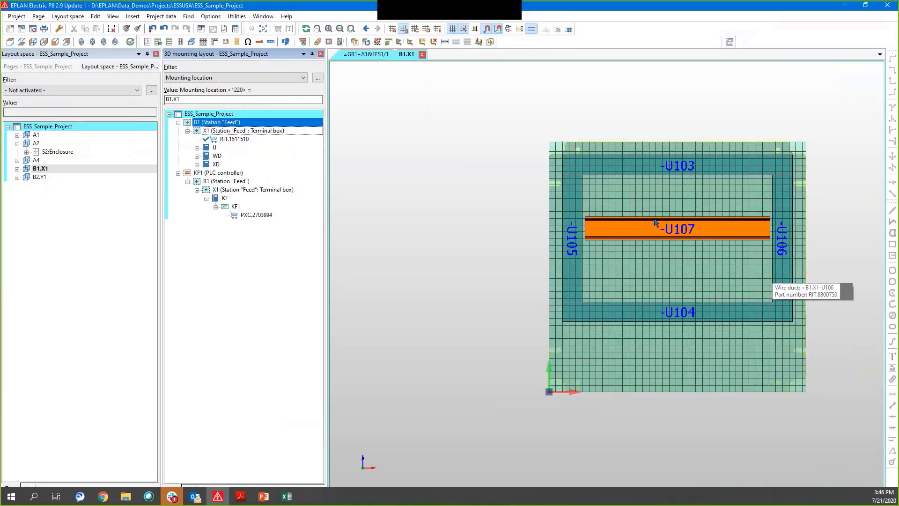
{"action": "left_click", "coordinate": [197, 148]}
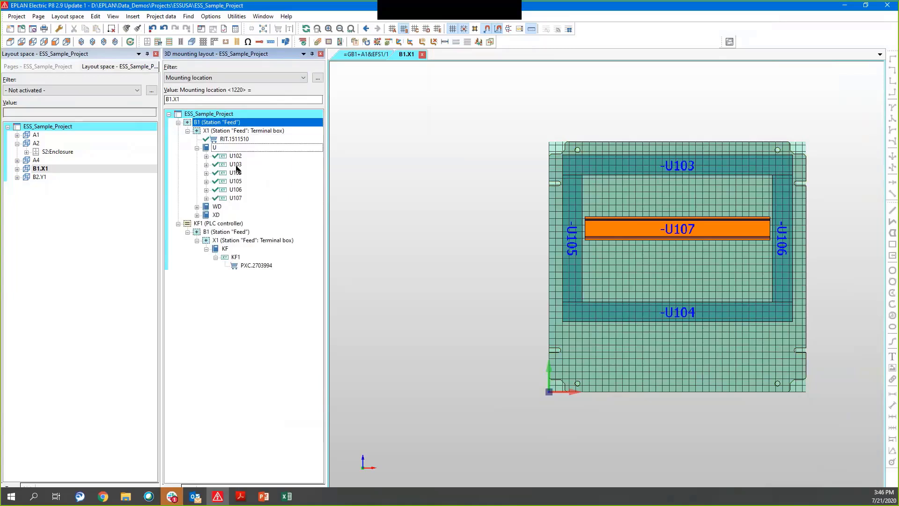
{"action": "left_click", "coordinate": [207, 156]}
{"action": "left_click", "coordinate": [206, 174]}
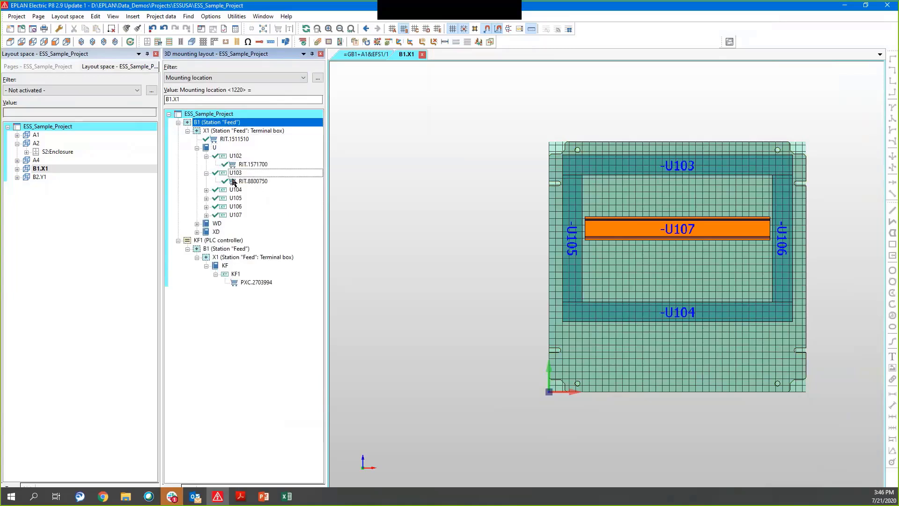
{"action": "left_click", "coordinate": [206, 173]}
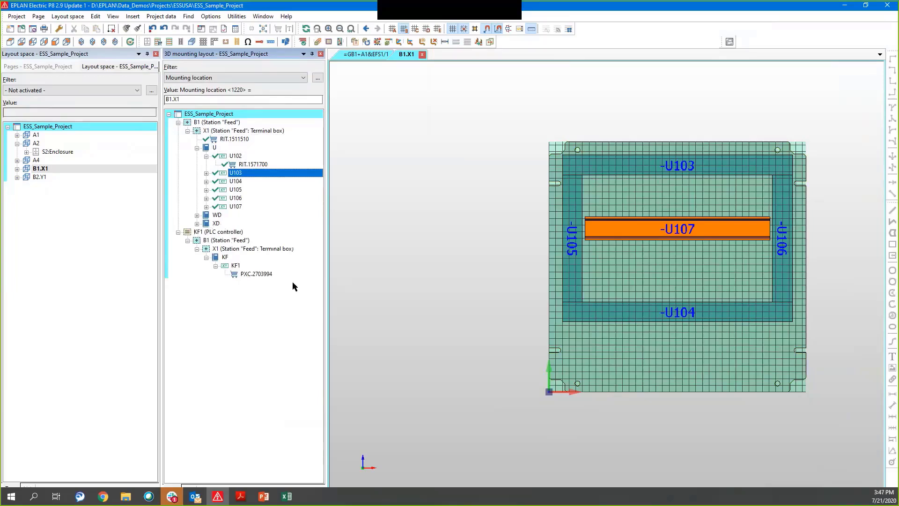
Place PLC part PXC.2703994 of device KF1 near the left end of mounting rail U107.
{"action": "left_click_drag", "start_coordinate": [243, 274], "coordinate": [598, 228]}
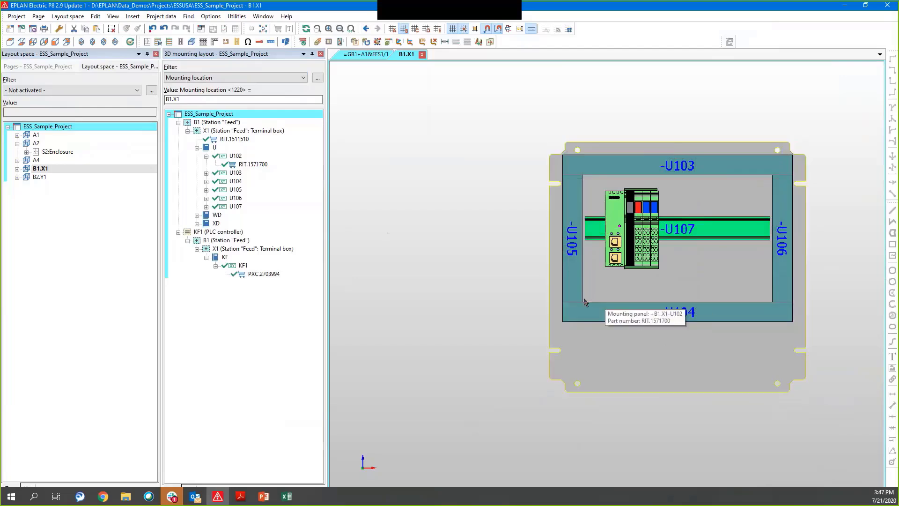
Place a second mounting rail RIT.2313150 parallel to lower duct U104, matching its length, at a distance of about -80 mm.
{"action": "left_click", "coordinate": [180, 43]}
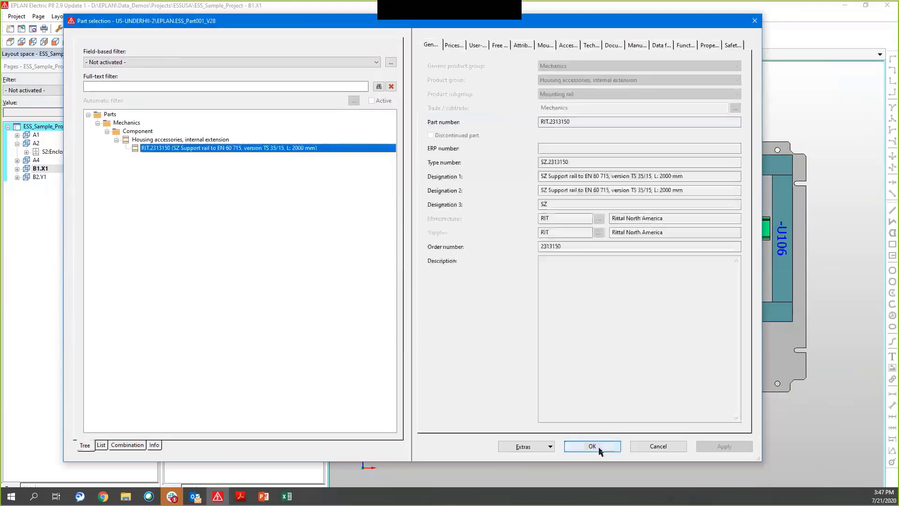
{"action": "left_click", "coordinate": [593, 446]}
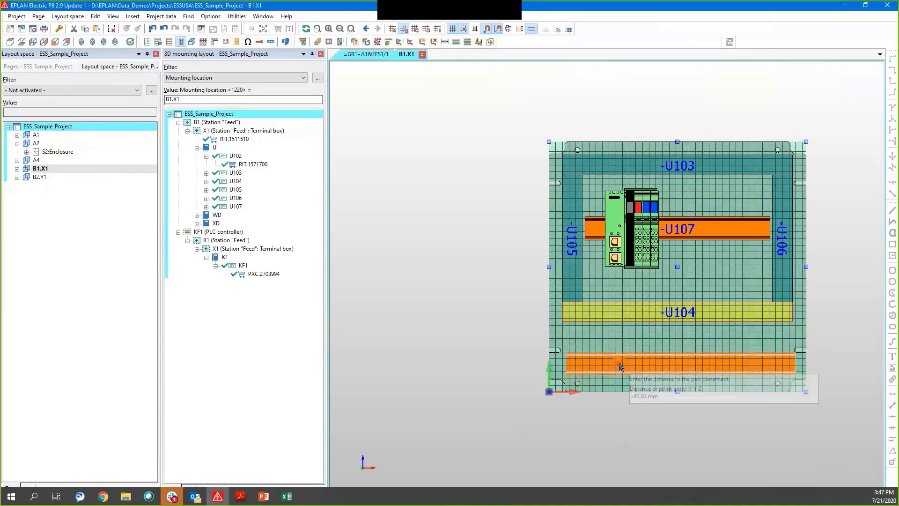
{"action": "left_click", "coordinate": [618, 379]}
{"action": "key", "text": "Escape"}
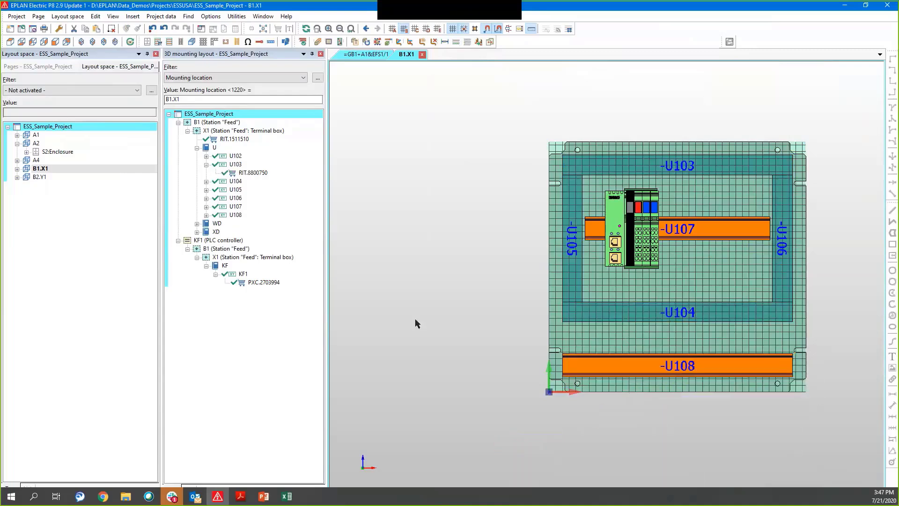
Place the complete terminal strips XD1 and XD2 one after the other on the lower mounting rail U108.
{"action": "left_click", "coordinate": [197, 223]}
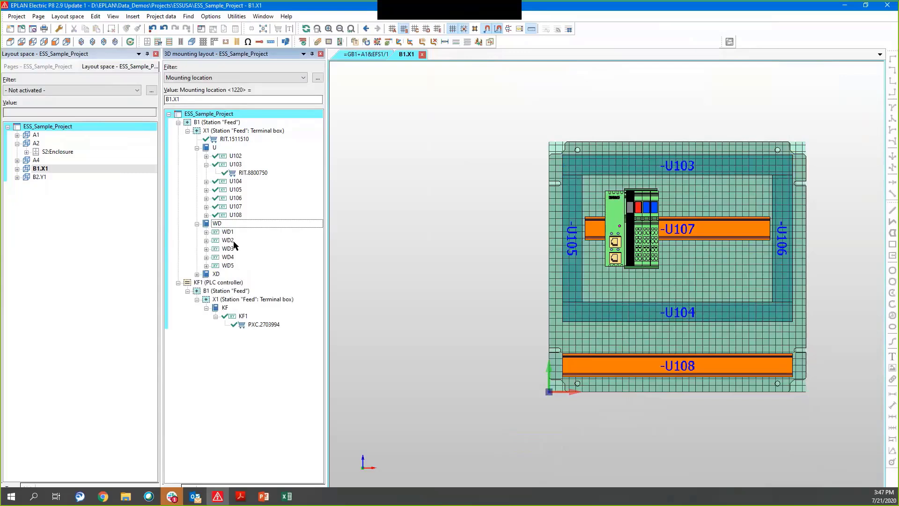
{"action": "left_click", "coordinate": [197, 274]}
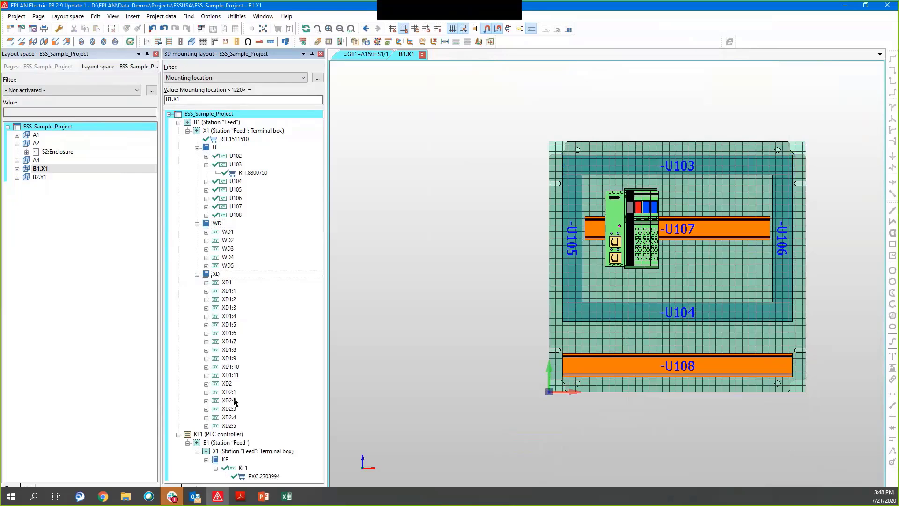
{"action": "left_click", "coordinate": [216, 274]}
{"action": "left_click_drag", "start_coordinate": [673, 302], "coordinate": [678, 301]}
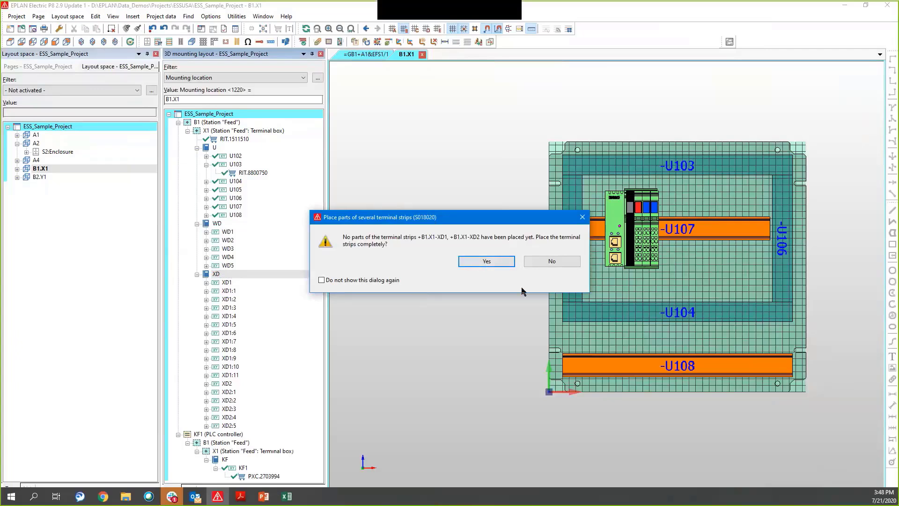
{"action": "left_click", "coordinate": [494, 262]}
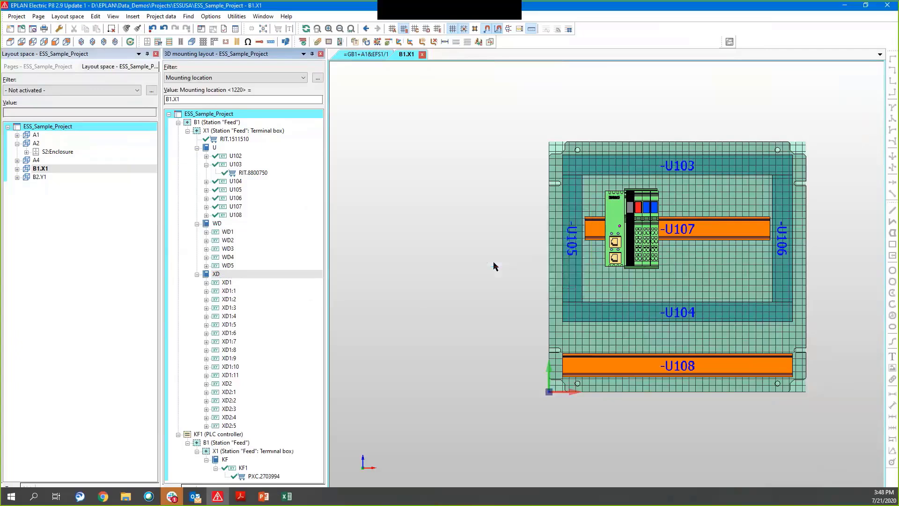
{"action": "left_click", "coordinate": [710, 360]}
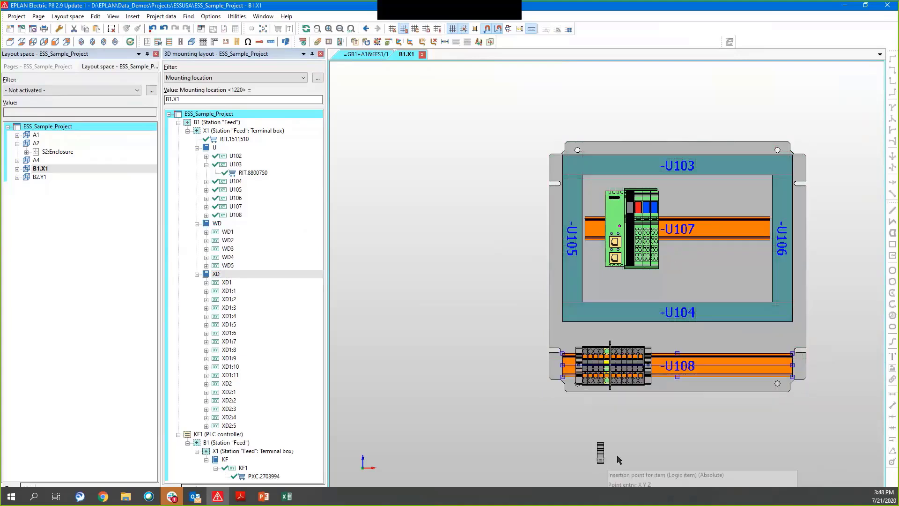
{"action": "left_click", "coordinate": [694, 366]}
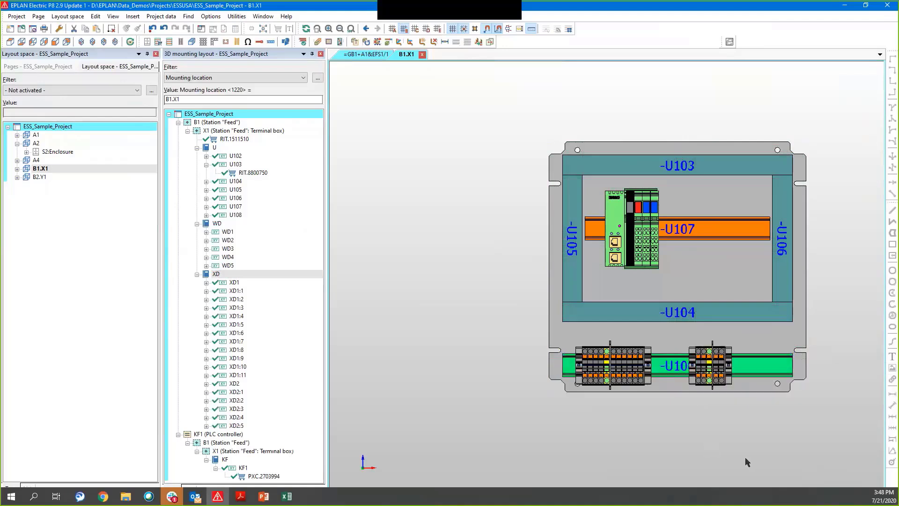
Show all items of layout space B1.X1, including the enclosure, and view the complete junction box from an isometric viewpoint.
{"action": "scroll", "coordinate": [611, 425], "scroll_direction": "up", "scroll_amount": 3}
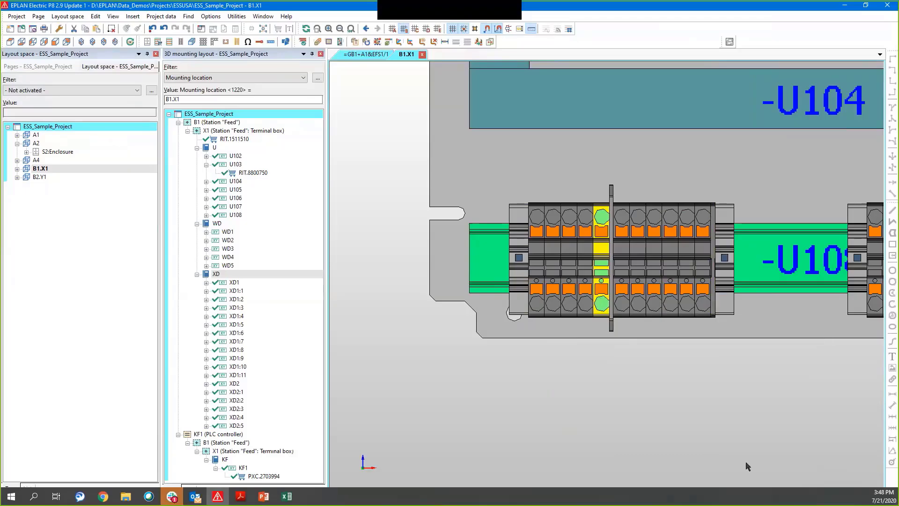
{"action": "scroll", "coordinate": [744, 460], "scroll_direction": "down", "scroll_amount": 5}
{"action": "middle_click_drag", "start_coordinate": [735, 452], "coordinate": [600, 413]}
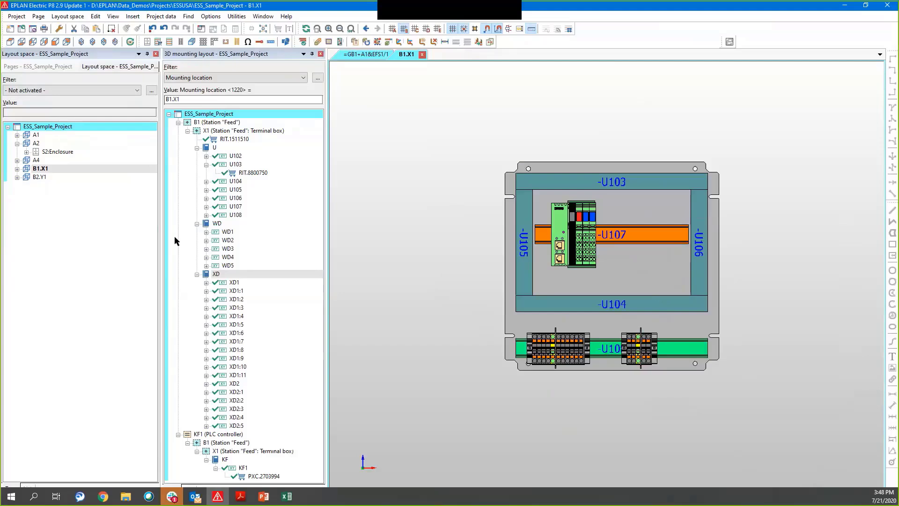
{"action": "left_click", "coordinate": [39, 170]}
{"action": "right_click", "coordinate": [39, 170]}
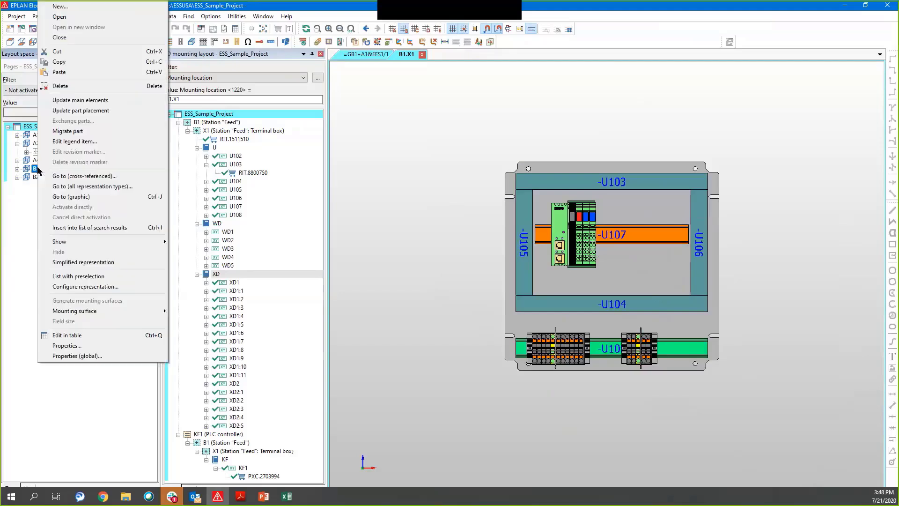
{"action": "mouse_move", "coordinate": [78, 241]}
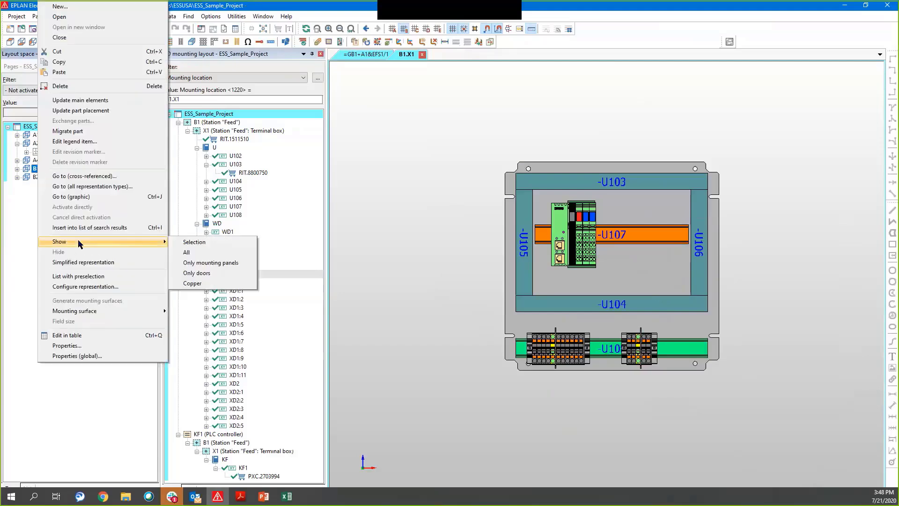
{"action": "left_click", "coordinate": [195, 251]}
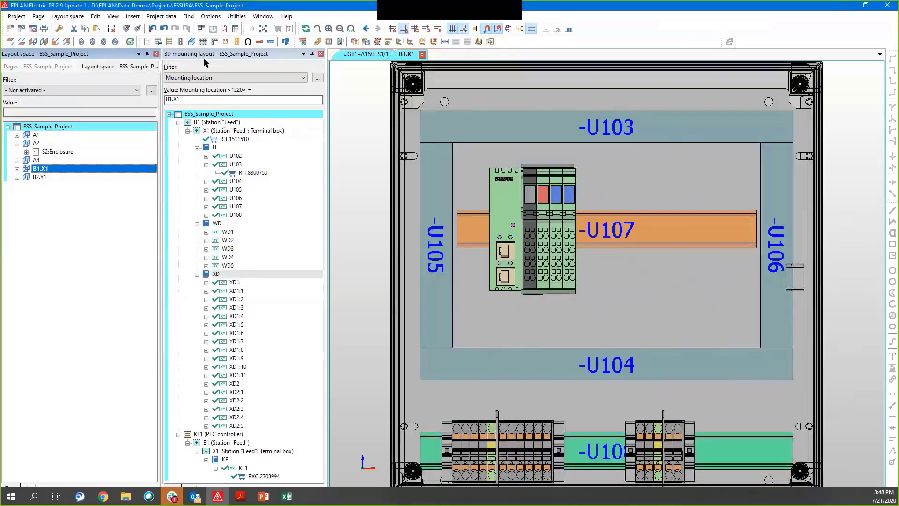
{"action": "left_click", "coordinate": [93, 43]}
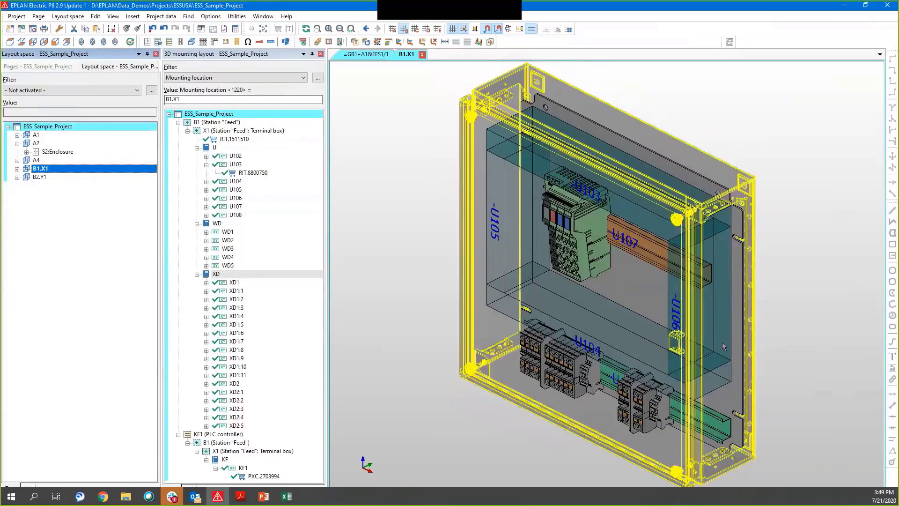
{"action": "scroll", "coordinate": [790, 408], "scroll_direction": "down", "scroll_amount": 1}
{"action": "middle_click_drag", "start_coordinate": [790, 408], "coordinate": [741, 382]}
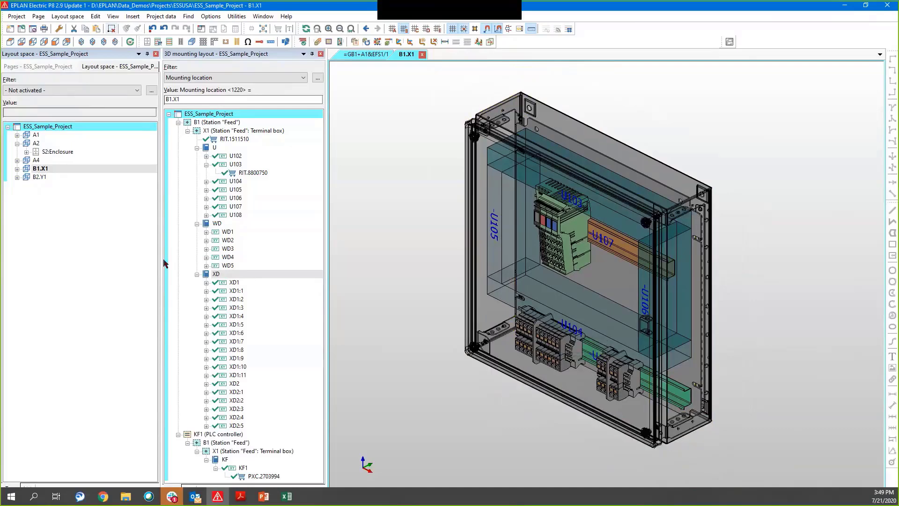
Start a new model view page under the ETC1 (Model view) structure with the full page name &ETC1/1.
{"action": "left_click", "coordinate": [26, 67]}
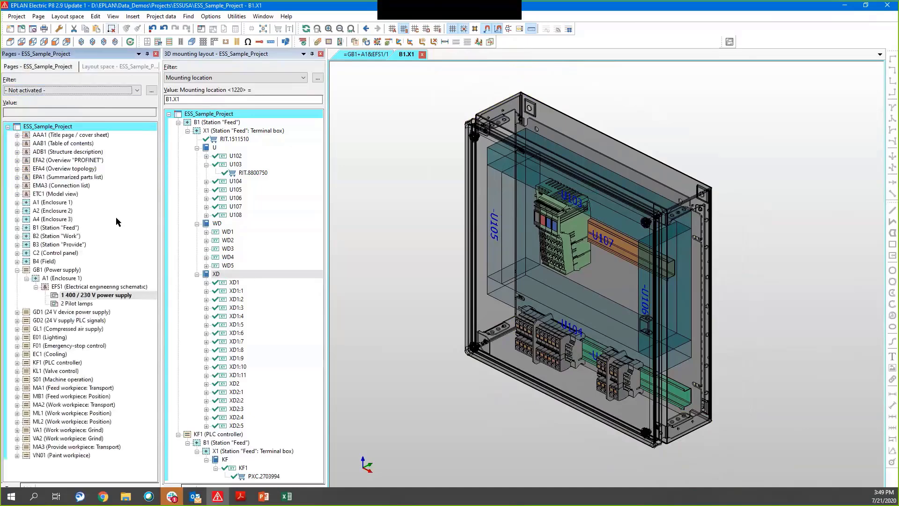
{"action": "left_click", "coordinate": [17, 270]}
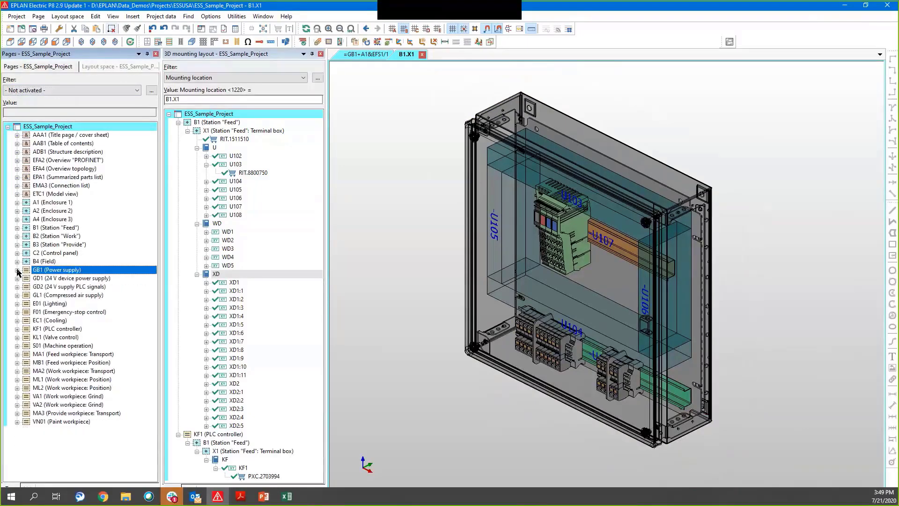
{"action": "left_click", "coordinate": [17, 194]}
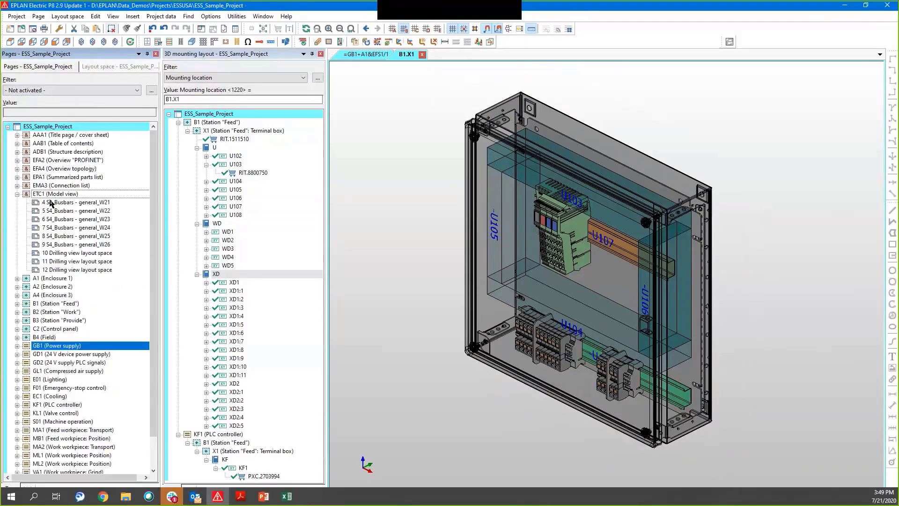
{"action": "left_click", "coordinate": [18, 197]}
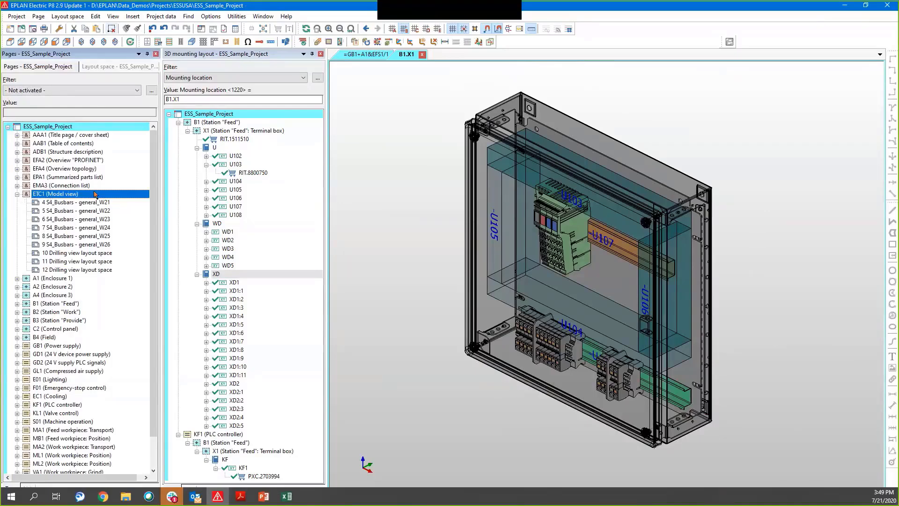
{"action": "right_click", "coordinate": [65, 199]}
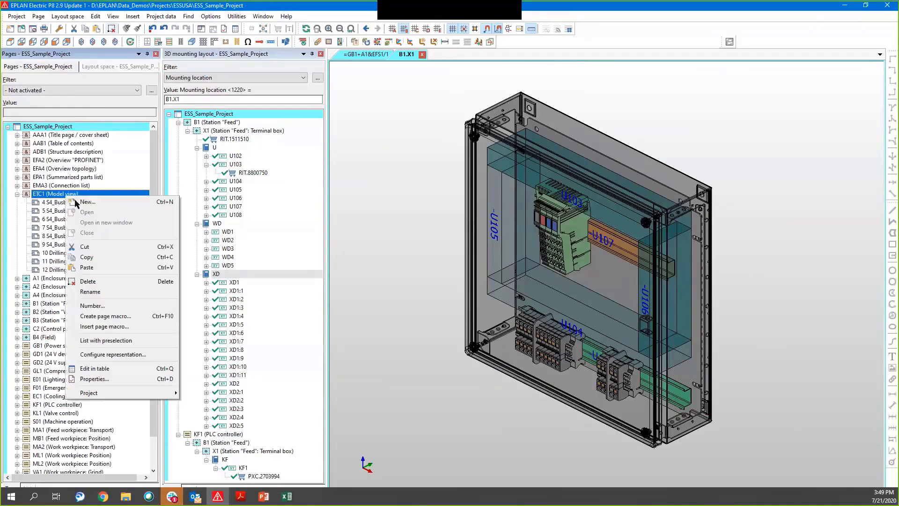
{"action": "left_click", "coordinate": [94, 203]}
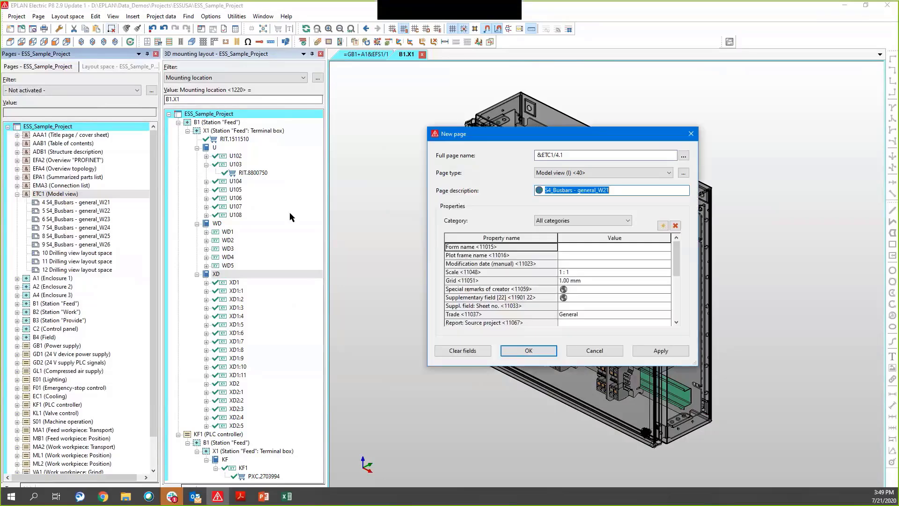
{"action": "double_click", "coordinate": [562, 155]}
{"action": "type", "text": "1"}
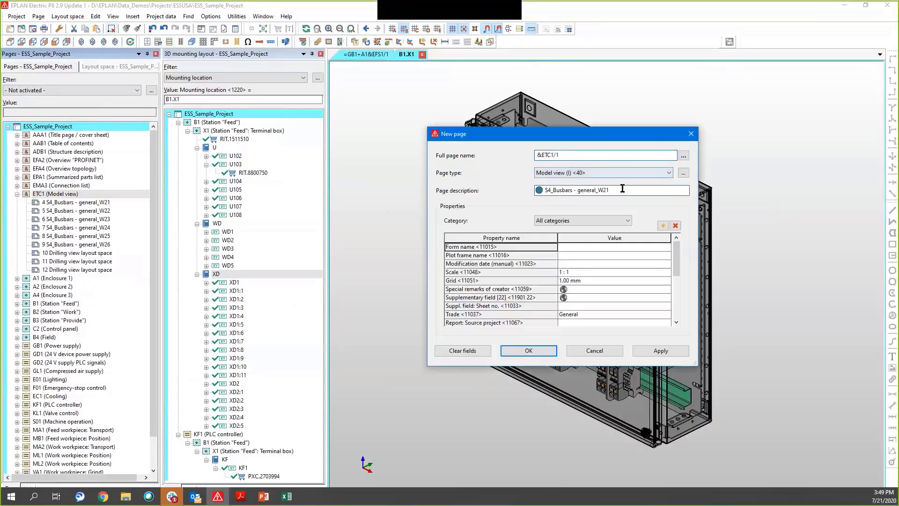
Replace the new page's description with "B1.X1 Panle Layout" and create the page.
{"action": "left_click_drag", "start_coordinate": [610, 190], "coordinate": [538, 190]}
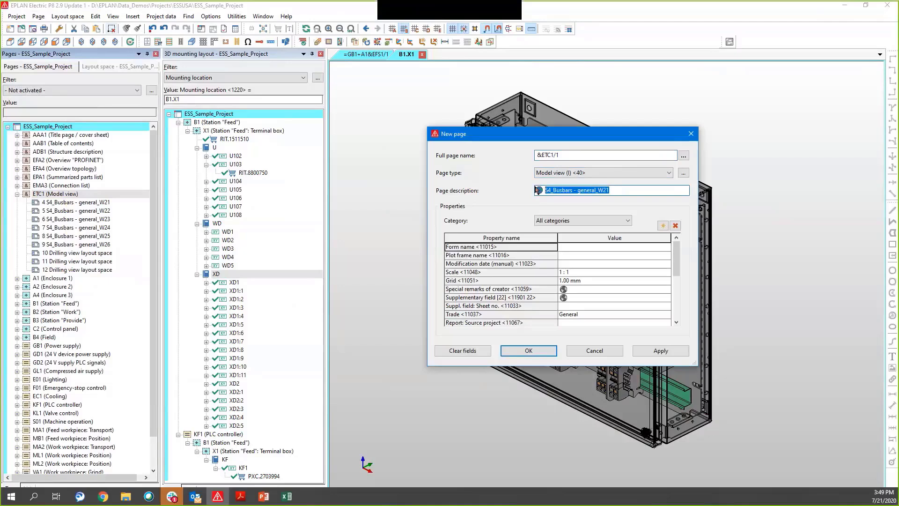
{"action": "type", "text": "B1.X"}
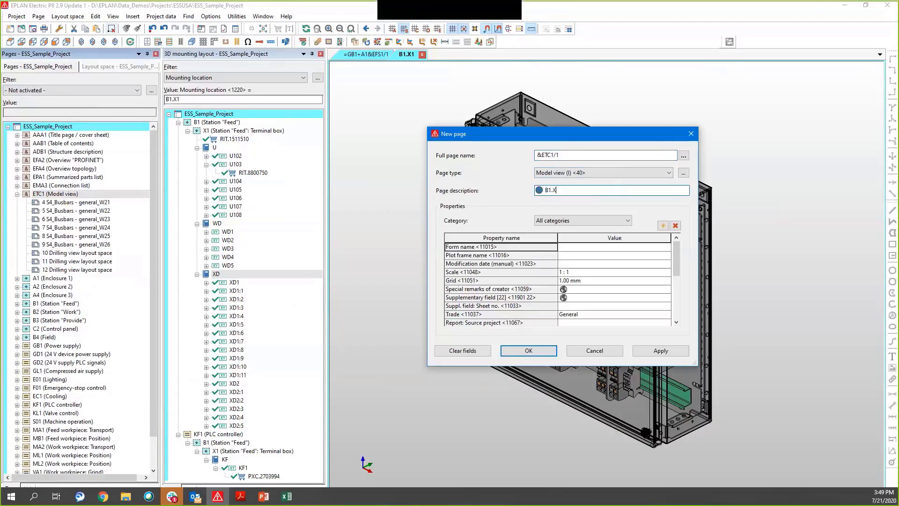
{"action": "type", "text": "1 Panle Layout"}
{"action": "key", "text": "Delete"}
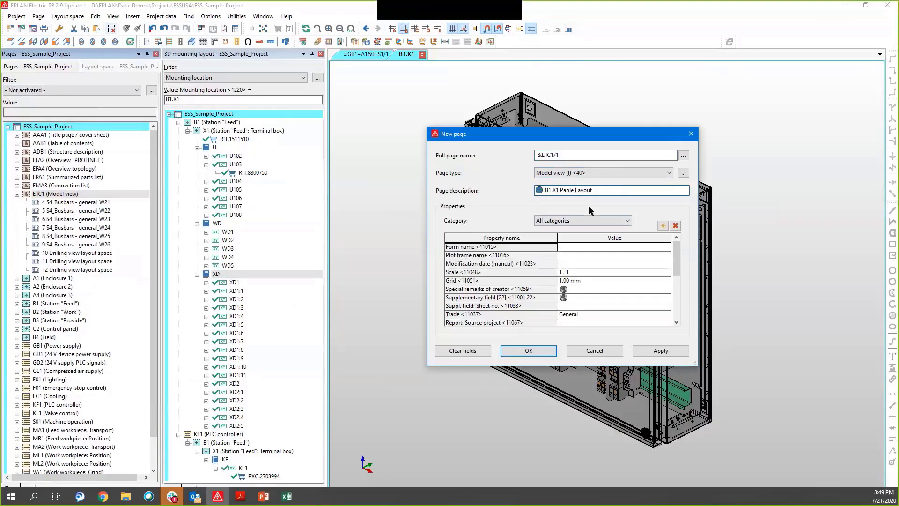
{"action": "left_click", "coordinate": [528, 351]}
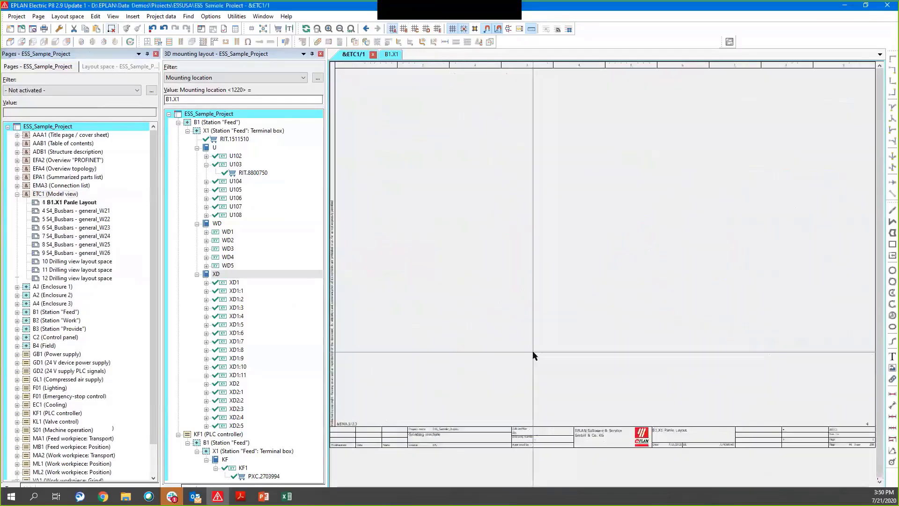
Insert a model view on page &ETC1/1, framing it from the upper left corner across the left half of the sheet.
{"action": "scroll", "coordinate": [577, 302], "scroll_direction": "down", "scroll_amount": 1}
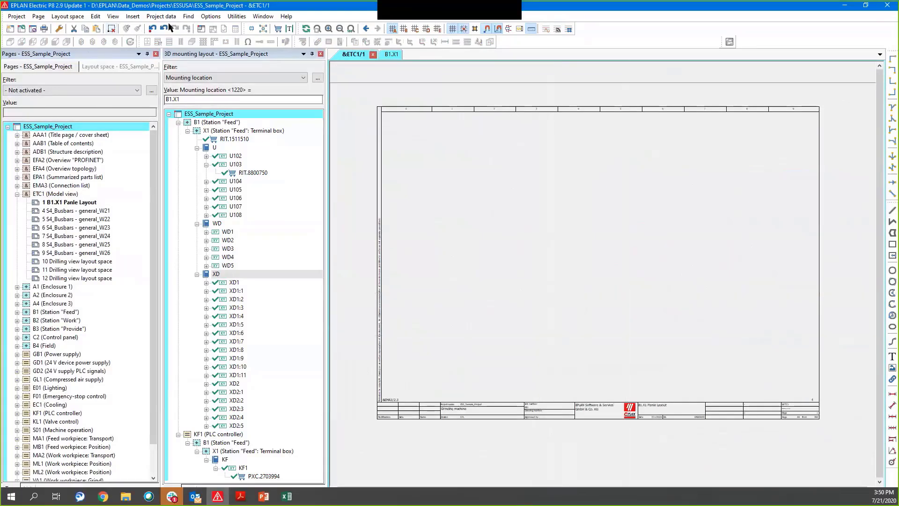
{"action": "left_click", "coordinate": [132, 17]}
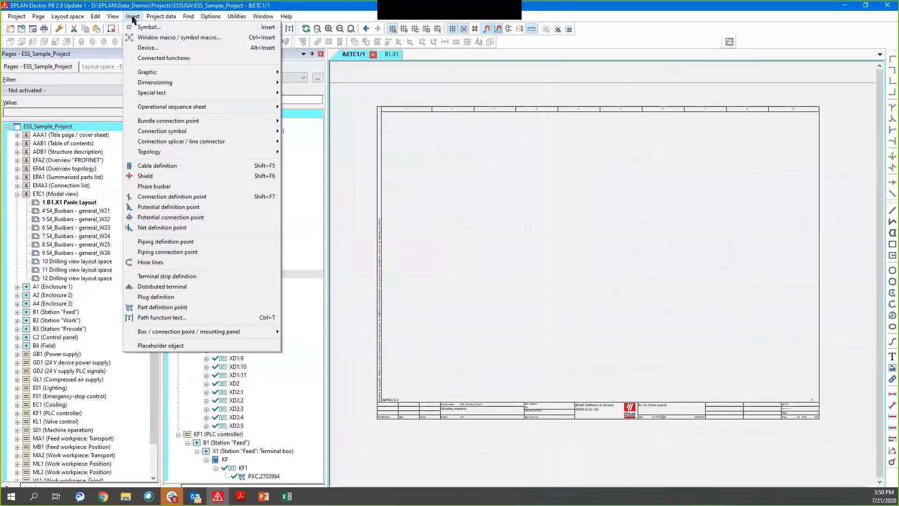
{"action": "mouse_move", "coordinate": [262, 72]}
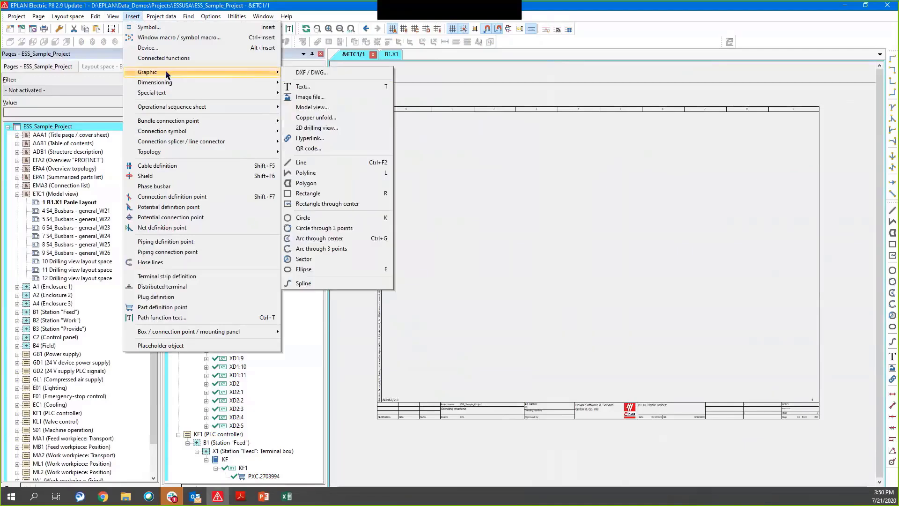
{"action": "left_click", "coordinate": [313, 107]}
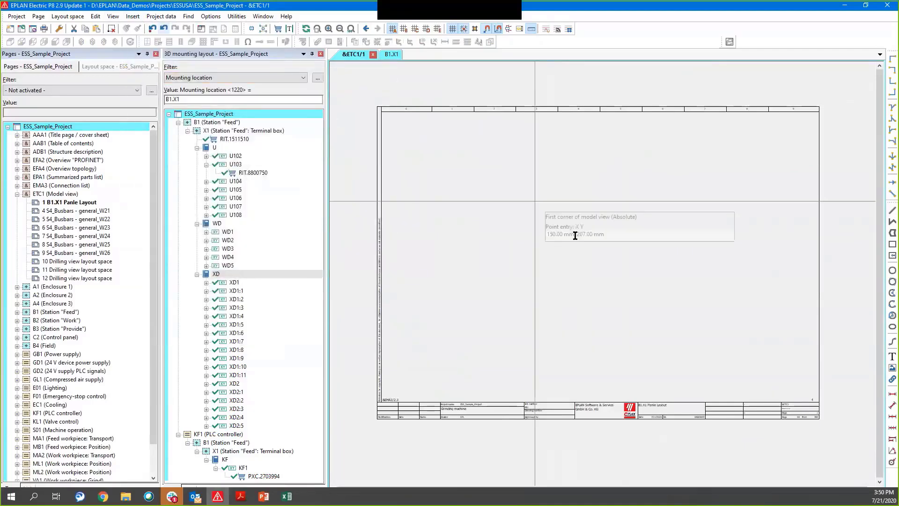
{"action": "left_click", "coordinate": [396, 137]}
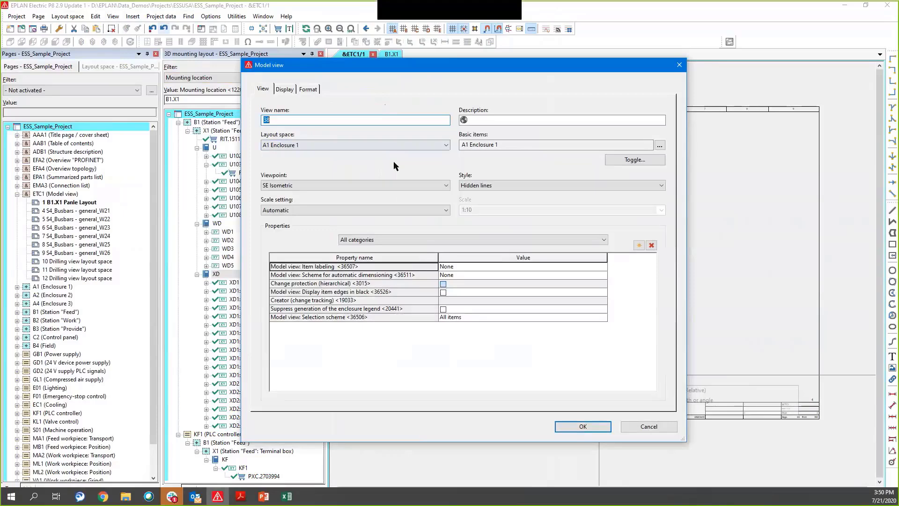
Assign the B1.X1 Junction Box Layout space to the model view and choose S9:Mounting panel as its basic item.
{"action": "left_click", "coordinate": [401, 149]}
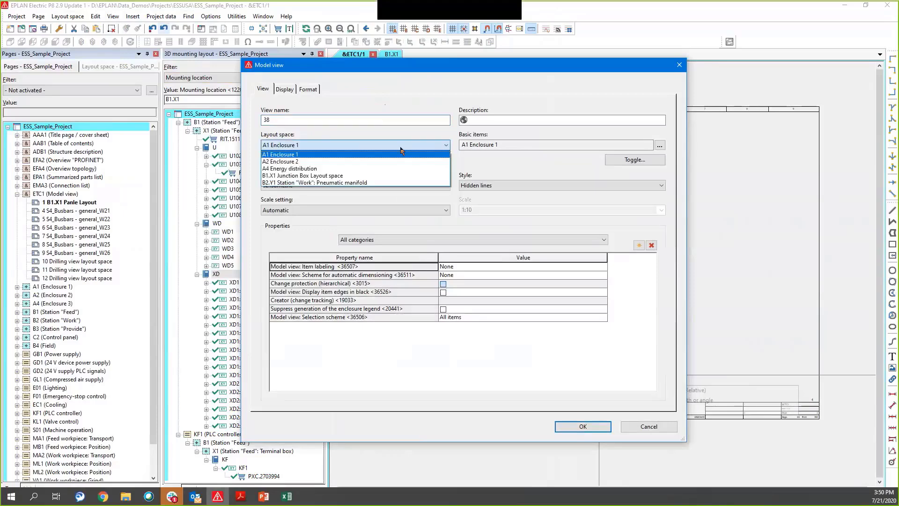
{"action": "left_click", "coordinate": [329, 175]}
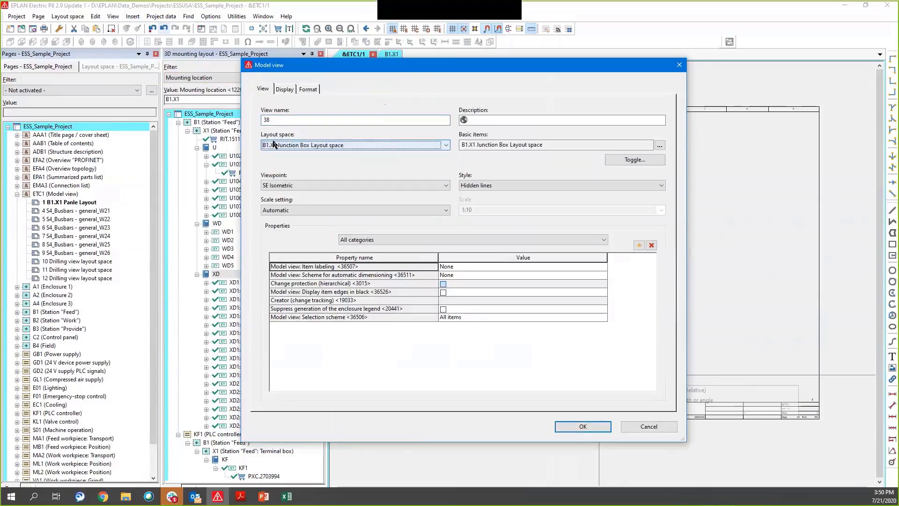
{"action": "left_click", "coordinate": [660, 146]}
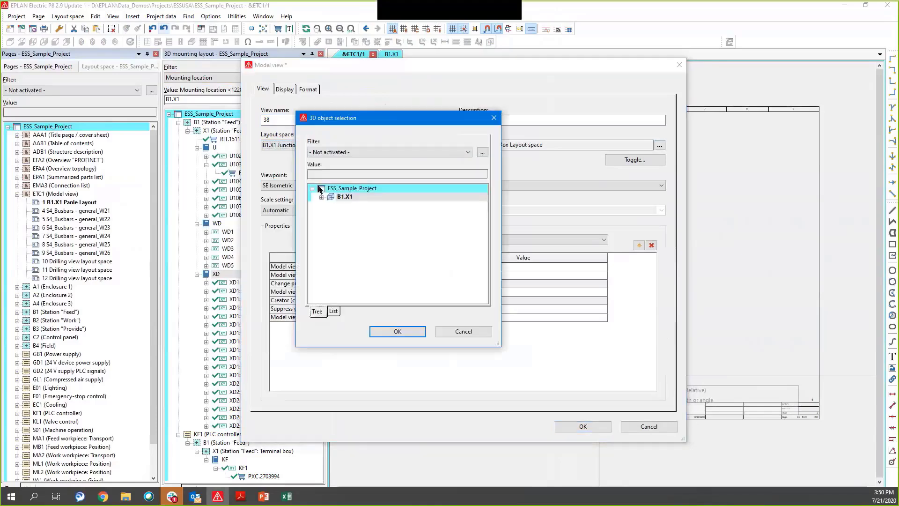
{"action": "left_click", "coordinate": [323, 198]}
{"action": "left_click", "coordinate": [331, 206]}
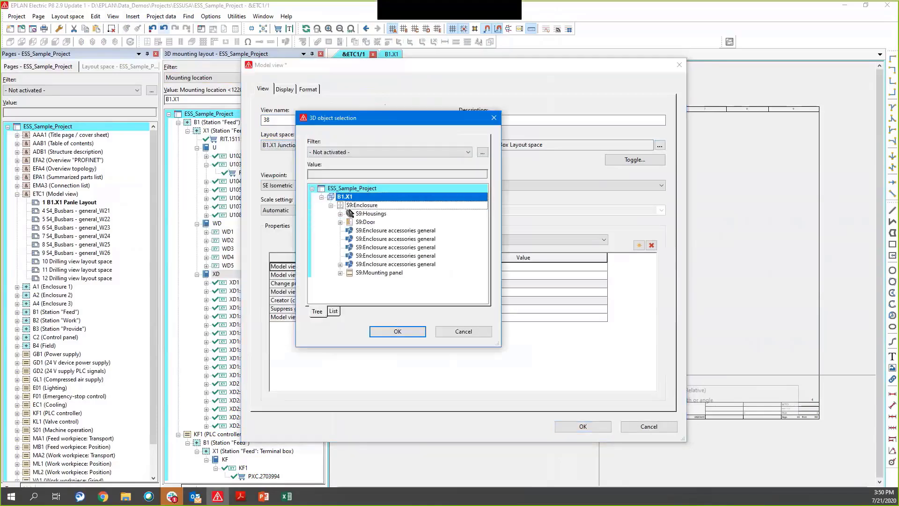
{"action": "left_click", "coordinate": [372, 273]}
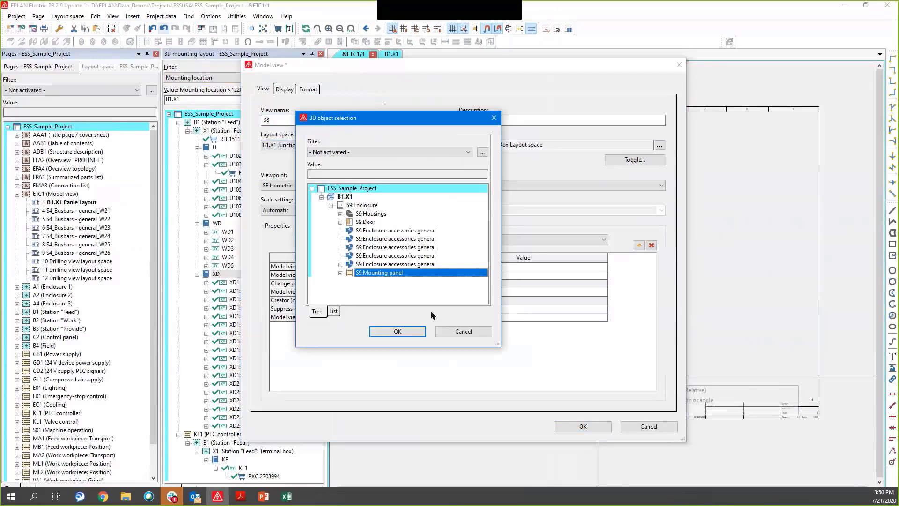
{"action": "left_click", "coordinate": [399, 331]}
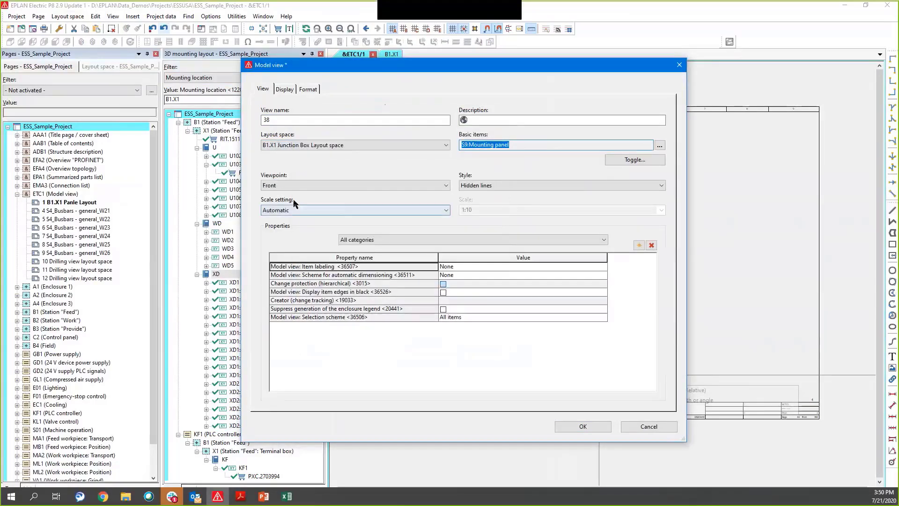
Set the model view's viewpoint to SE Isometric, scale setting to Fit and style to Shading, and confirm its properties.
{"action": "left_click", "coordinate": [295, 186]}
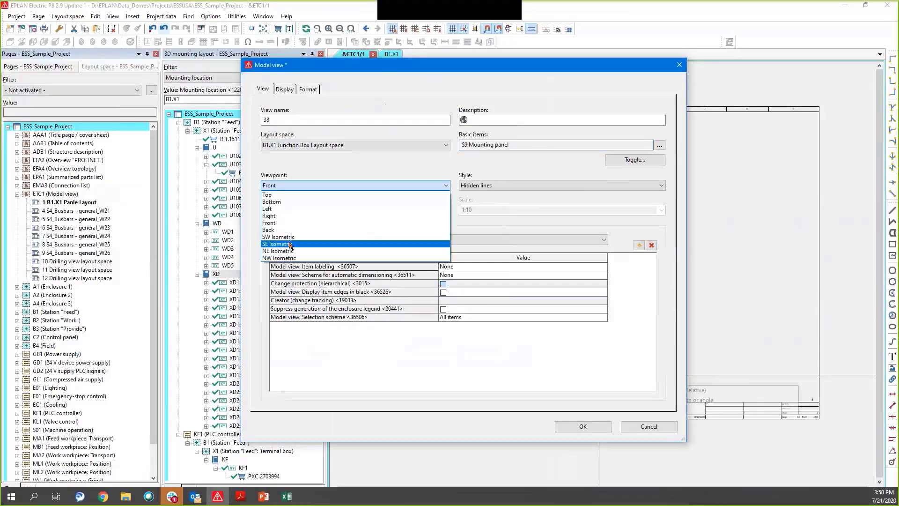
{"action": "left_click", "coordinate": [287, 248]}
{"action": "left_click", "coordinate": [308, 210]}
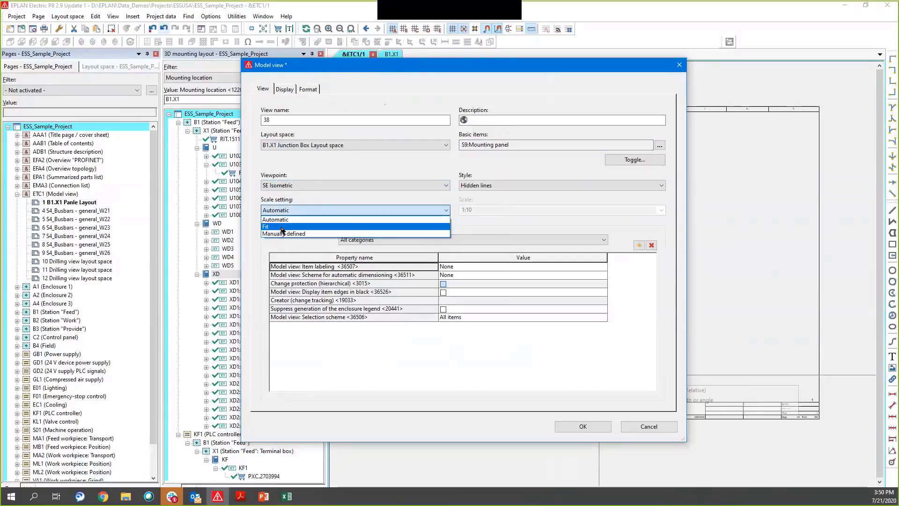
{"action": "left_click", "coordinate": [281, 225]}
{"action": "left_click", "coordinate": [547, 187]}
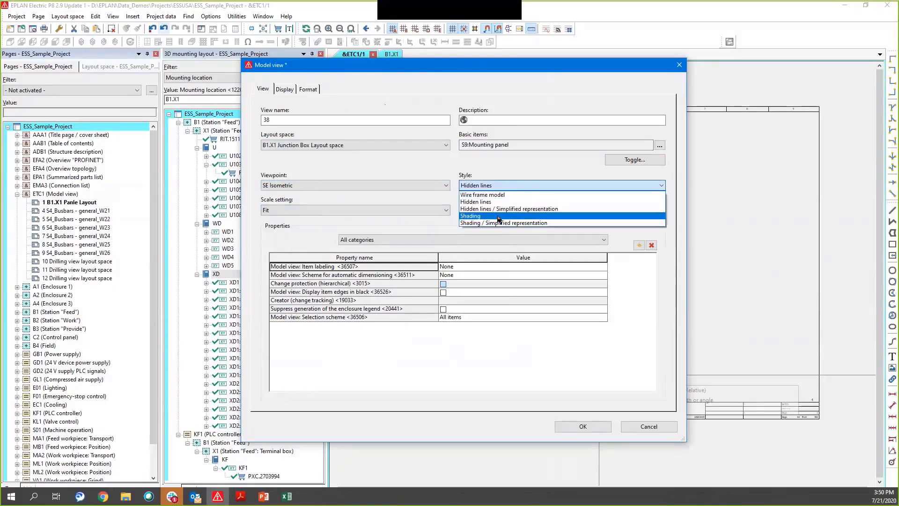
{"action": "left_click", "coordinate": [546, 216]}
{"action": "left_click", "coordinate": [589, 426]}
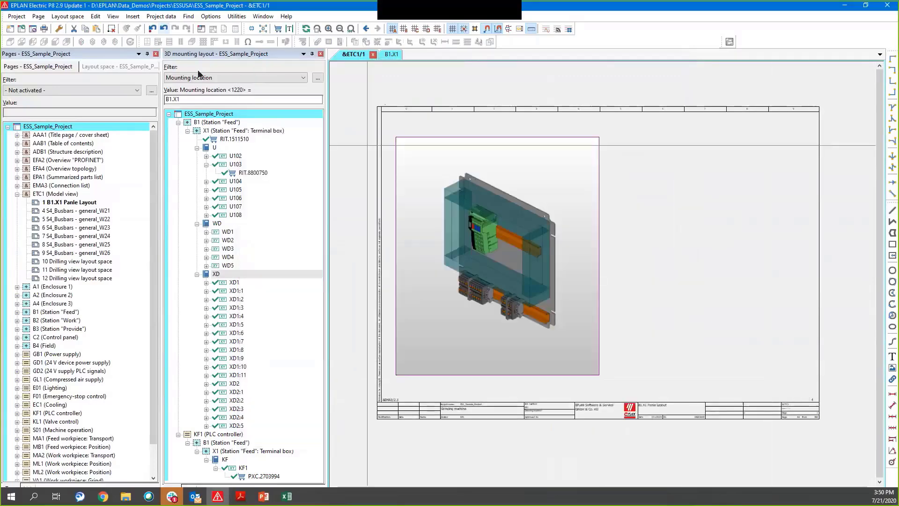
Insert a second model view about 168 x 226 mm, framed from the upper right corner of the isometric view.
{"action": "left_click", "coordinate": [132, 17]}
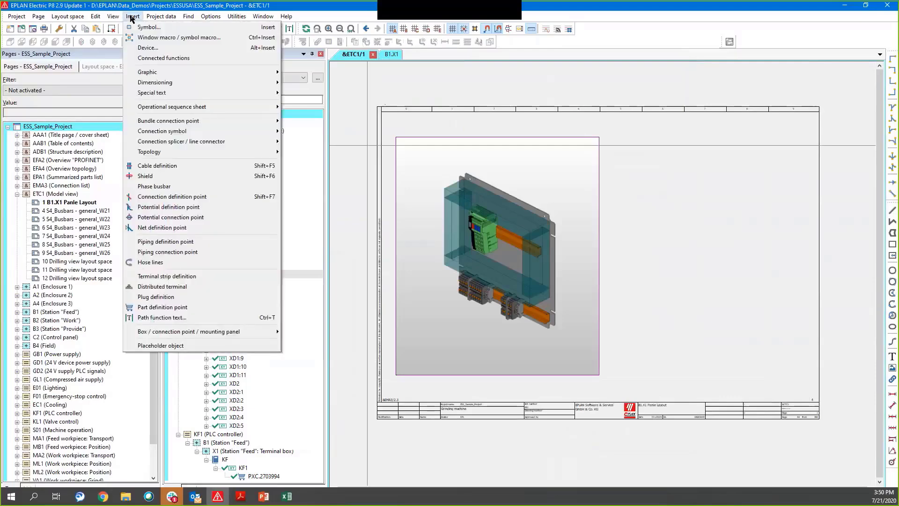
{"action": "mouse_move", "coordinate": [140, 74]}
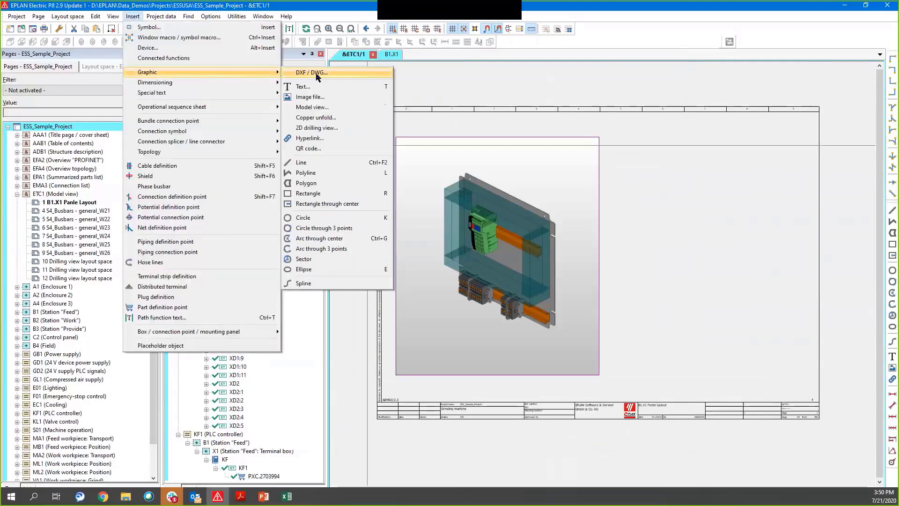
{"action": "left_click", "coordinate": [312, 107]}
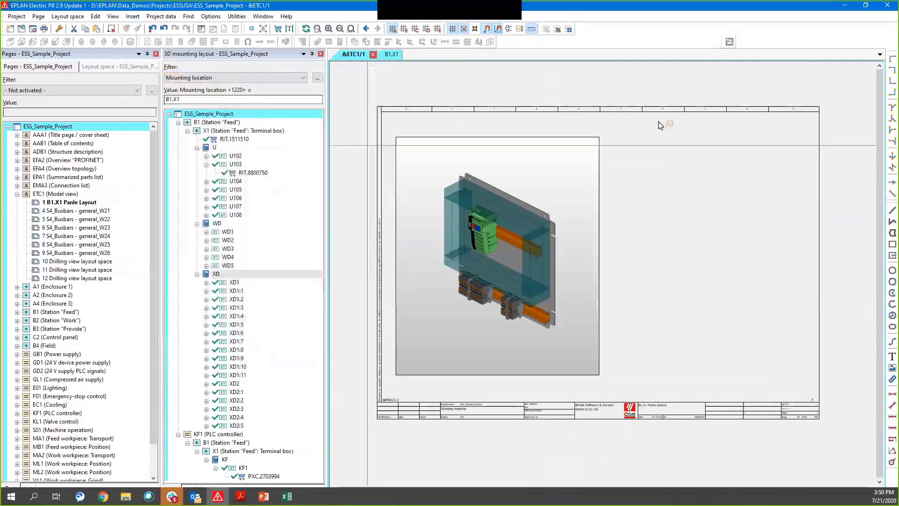
{"action": "left_click", "coordinate": [600, 138]}
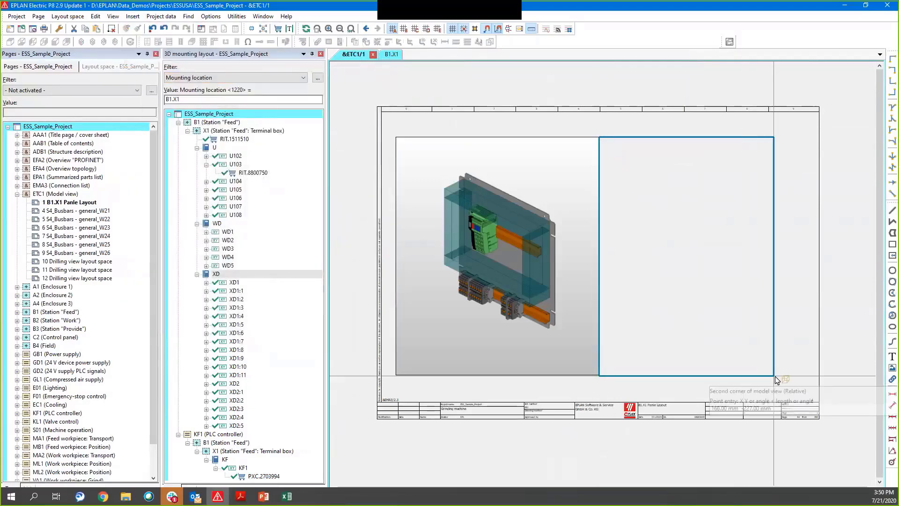
{"action": "left_click", "coordinate": [744, 377]}
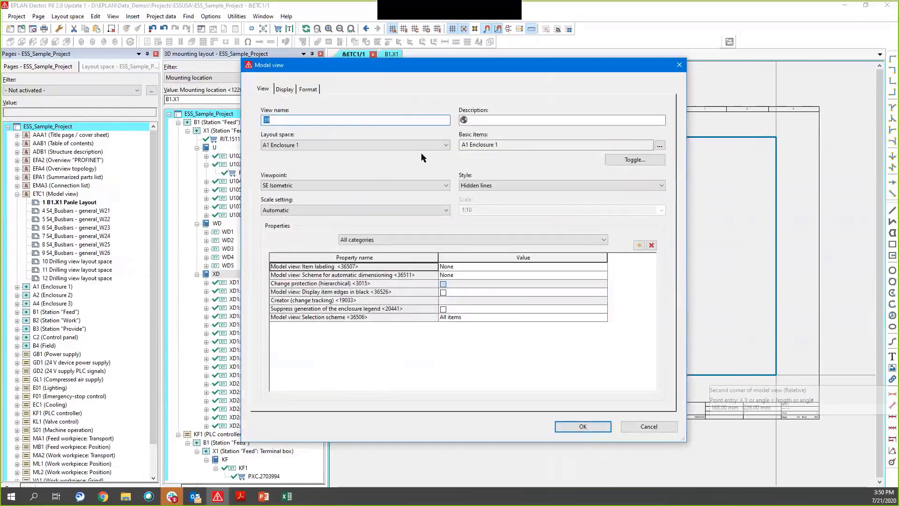
Assign the B1.X1 Junction Box Layout space to the second model view, with S9:Mounting panel as its basic item.
{"action": "left_click", "coordinate": [445, 145]}
{"action": "left_click", "coordinate": [340, 176]}
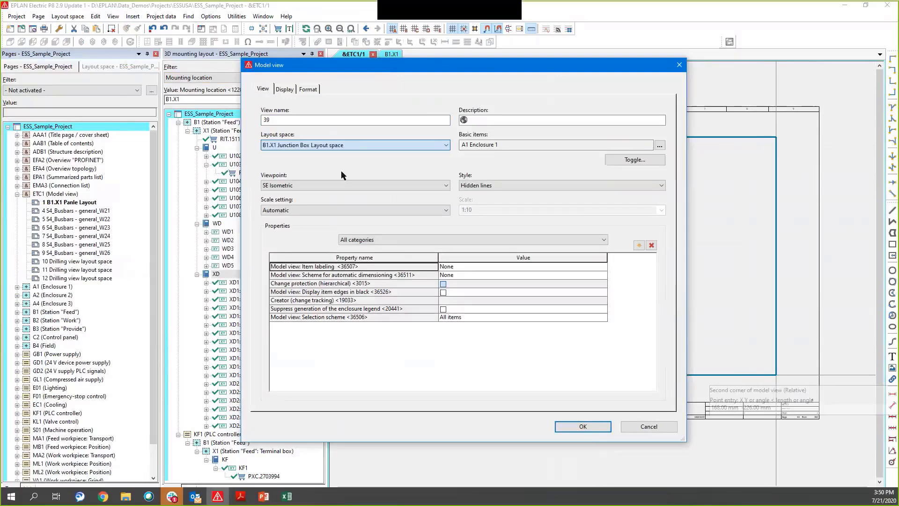
{"action": "left_click", "coordinate": [659, 145]}
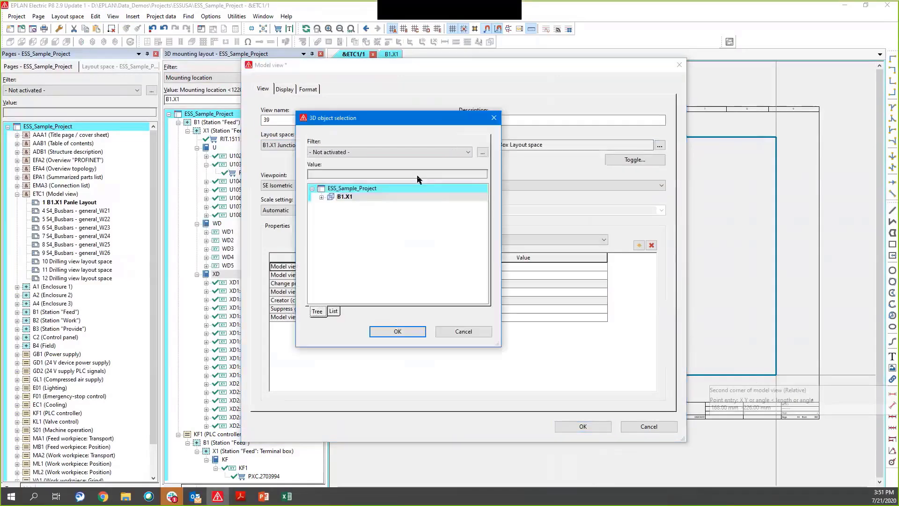
{"action": "left_click", "coordinate": [315, 197]}
{"action": "left_click", "coordinate": [322, 197]}
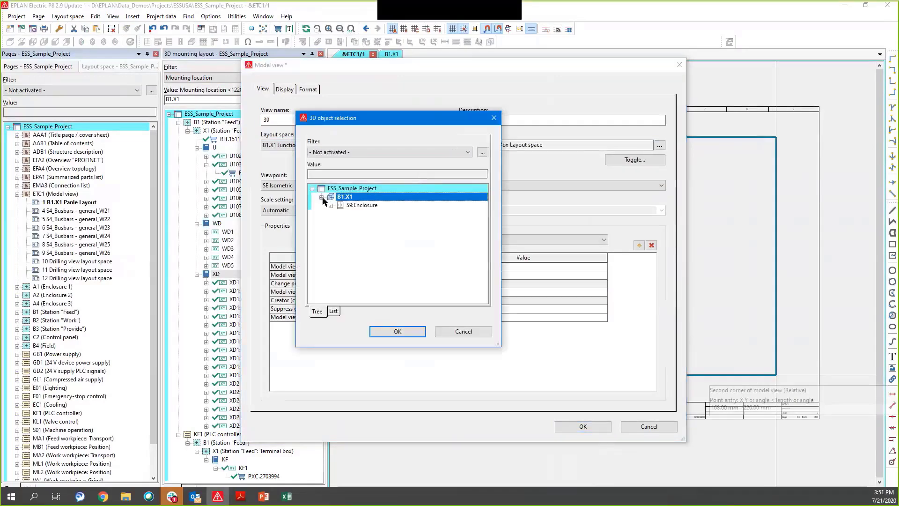
{"action": "left_click", "coordinate": [331, 205]}
{"action": "left_click", "coordinate": [377, 273]}
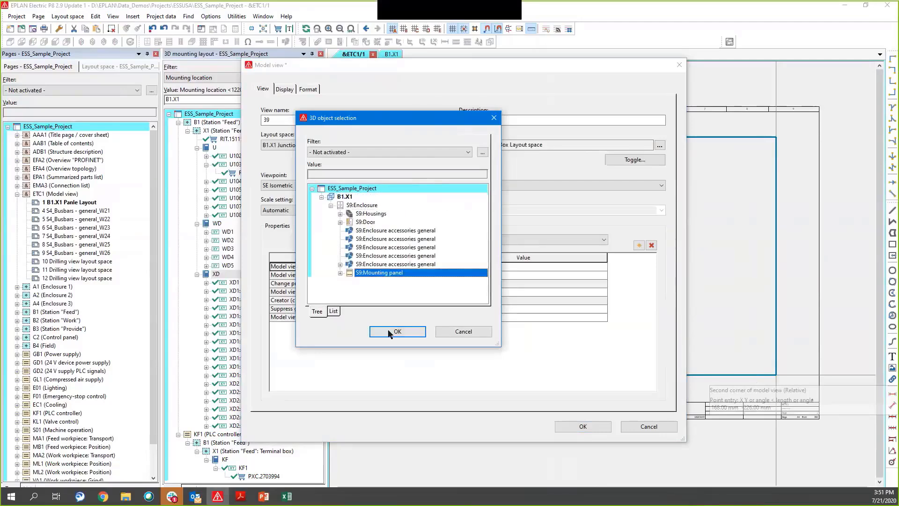
{"action": "left_click", "coordinate": [397, 331]}
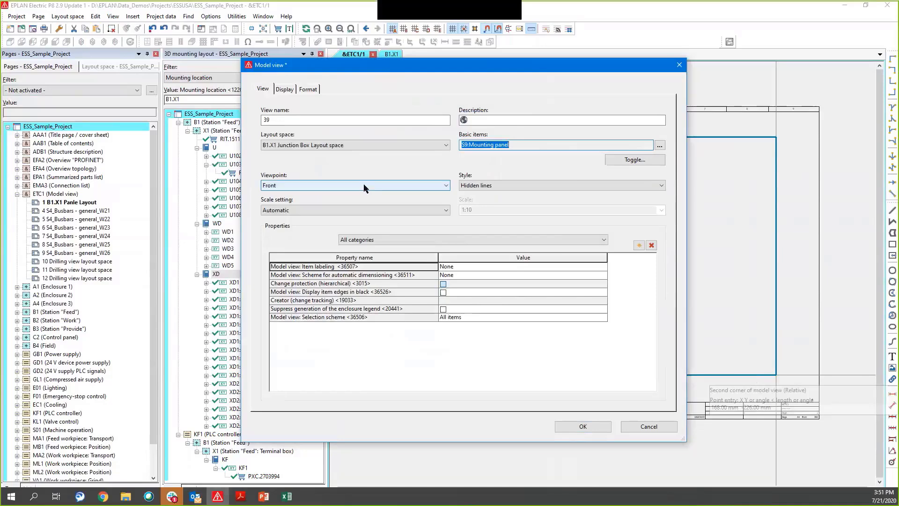
Set the second view's scale setting to Fit and its item labeling to Default, keeping the Front viewpoint, and confirm.
{"action": "left_click", "coordinate": [337, 210]}
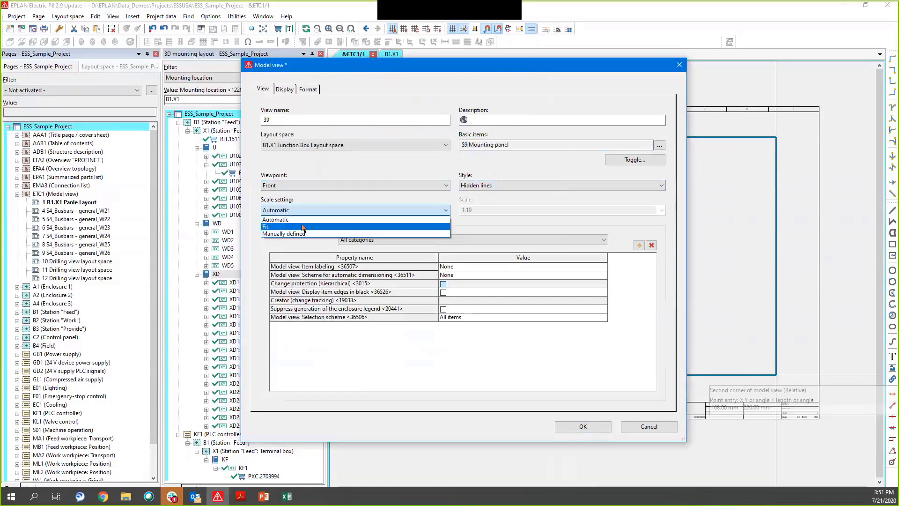
{"action": "left_click", "coordinate": [301, 227]}
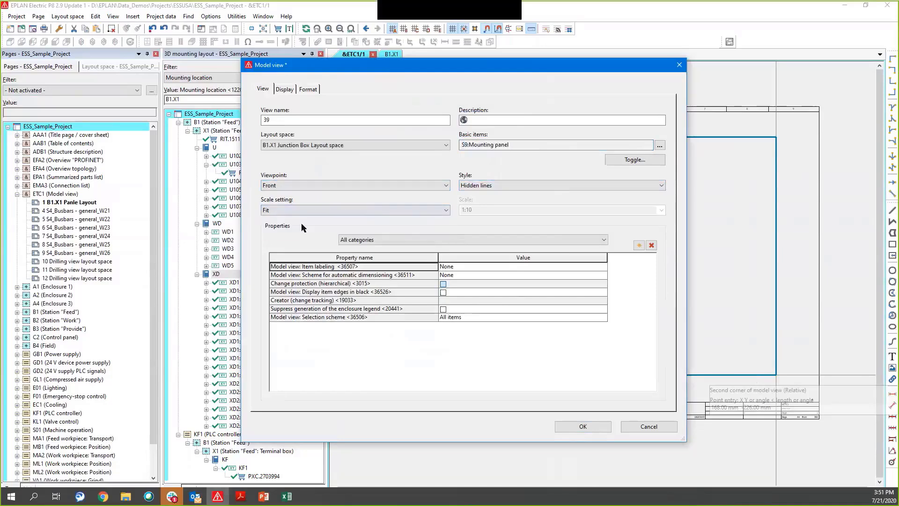
{"action": "left_click", "coordinate": [576, 267]}
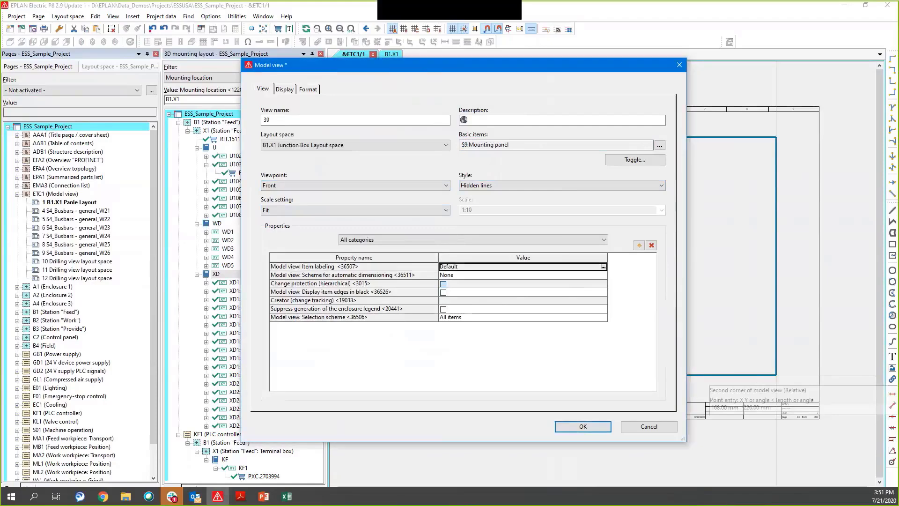
{"action": "left_click", "coordinate": [582, 426]}
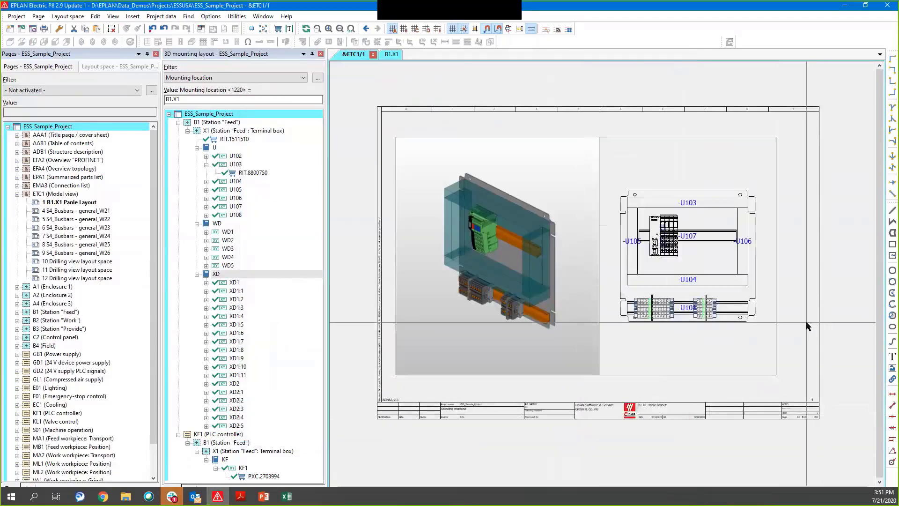
Examine the device labels and mounted parts in the front view, and check the overall page layout.
{"action": "scroll", "coordinate": [806, 321], "scroll_direction": "up", "scroll_amount": 2}
{"action": "scroll", "coordinate": [785, 315], "scroll_direction": "up", "scroll_amount": 1}
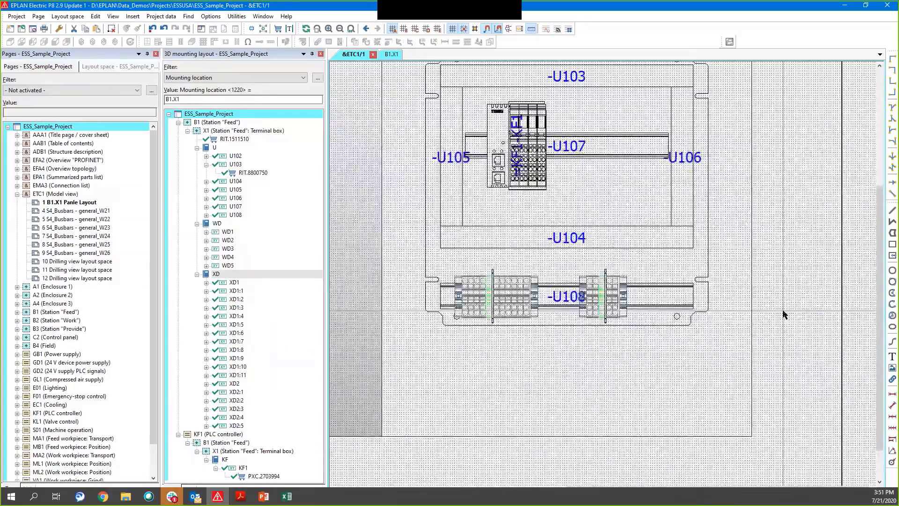
{"action": "scroll", "coordinate": [785, 315], "scroll_direction": "down", "scroll_amount": 1}
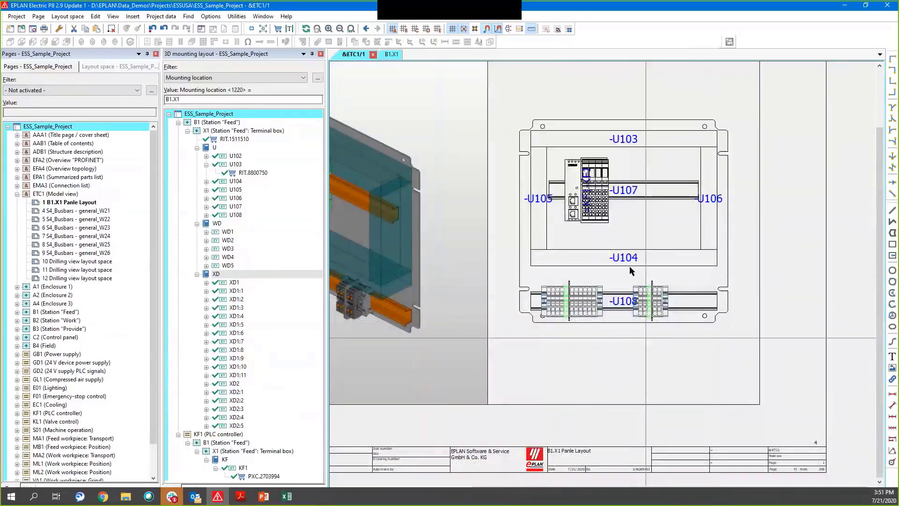
{"action": "scroll", "coordinate": [642, 206], "scroll_direction": "up", "scroll_amount": 1}
{"action": "scroll", "coordinate": [643, 197], "scroll_direction": "up", "scroll_amount": 1}
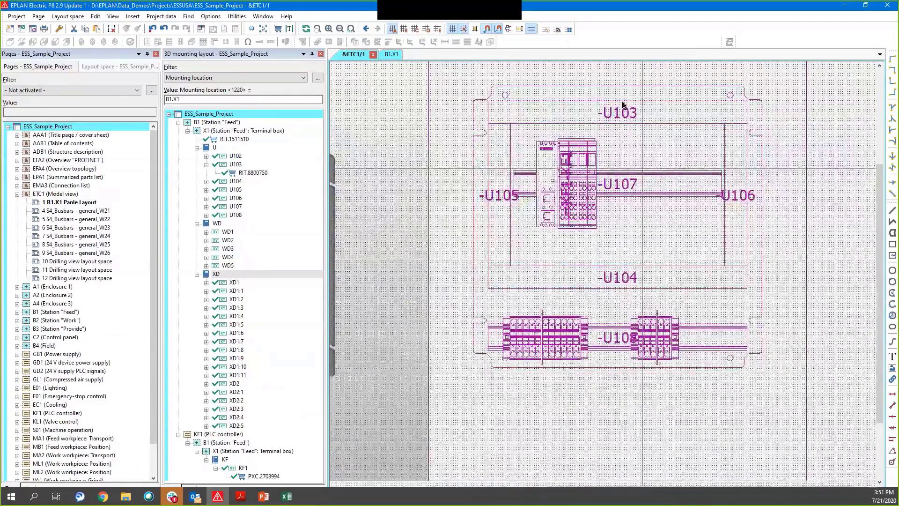
{"action": "scroll", "coordinate": [710, 358], "scroll_direction": "down", "scroll_amount": 1}
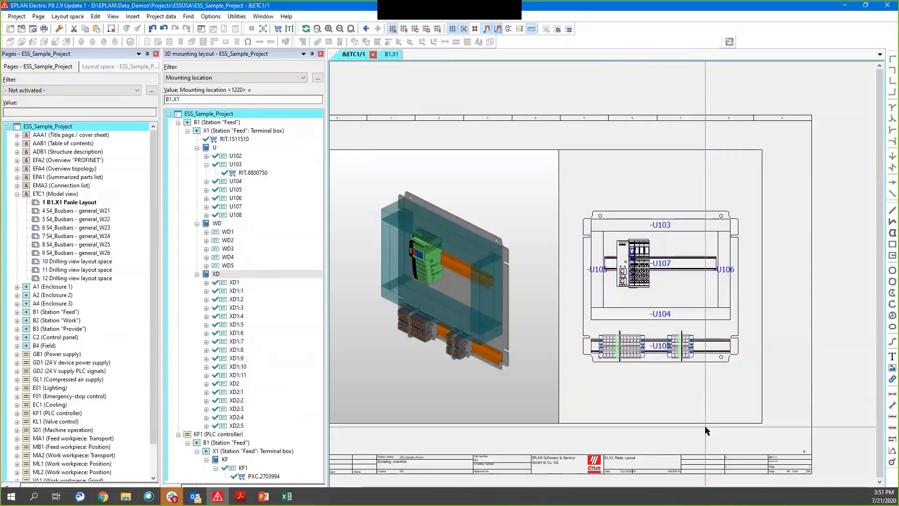
{"action": "scroll", "coordinate": [740, 367], "scroll_direction": "down", "scroll_amount": 1}
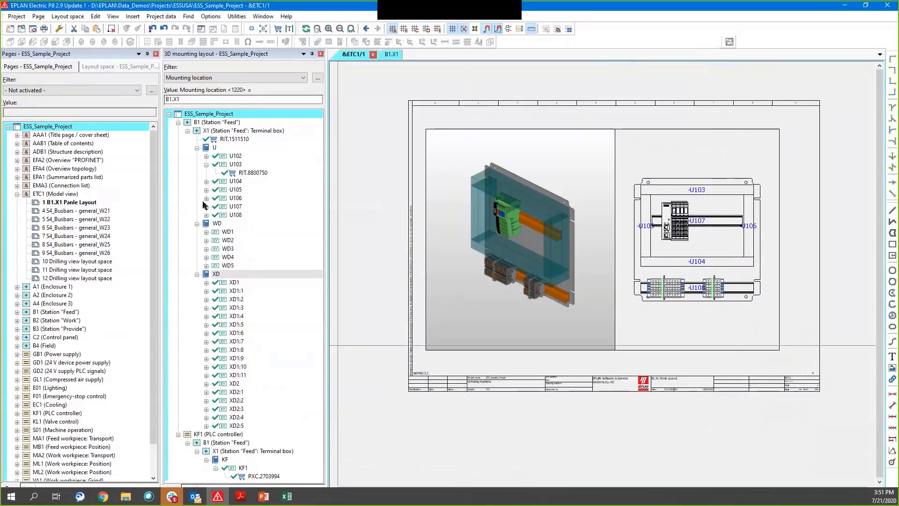
Display the B1.X1 layout space from the front, showing only the mounting panel and its equipment without the enclosure.
{"action": "left_click", "coordinate": [102, 67]}
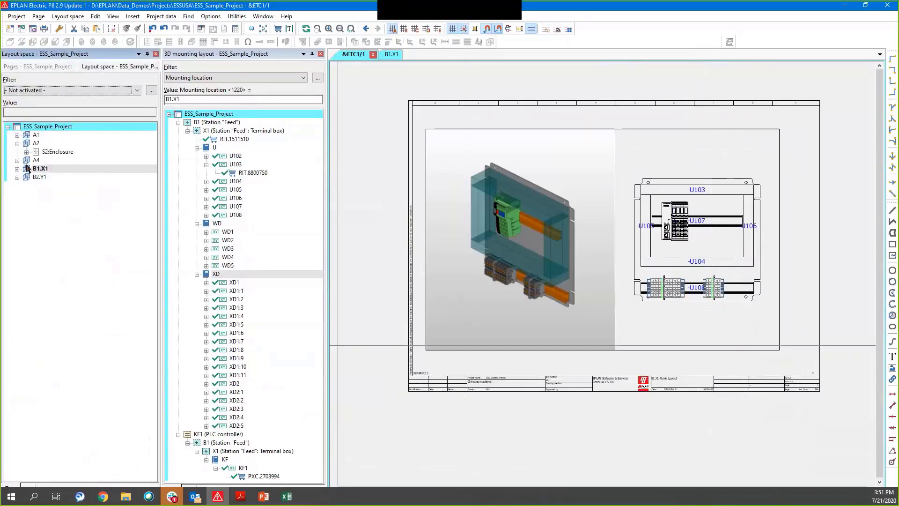
{"action": "left_click", "coordinate": [393, 54]}
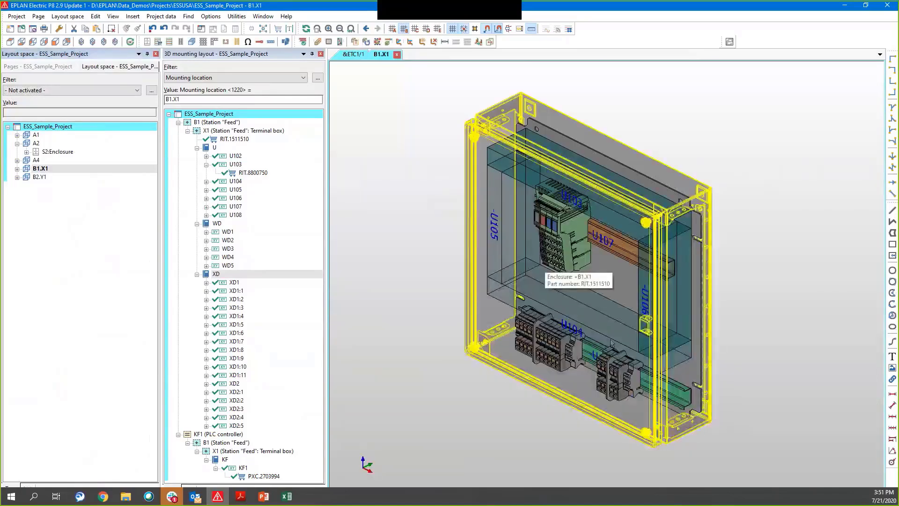
{"action": "left_click", "coordinate": [56, 42]}
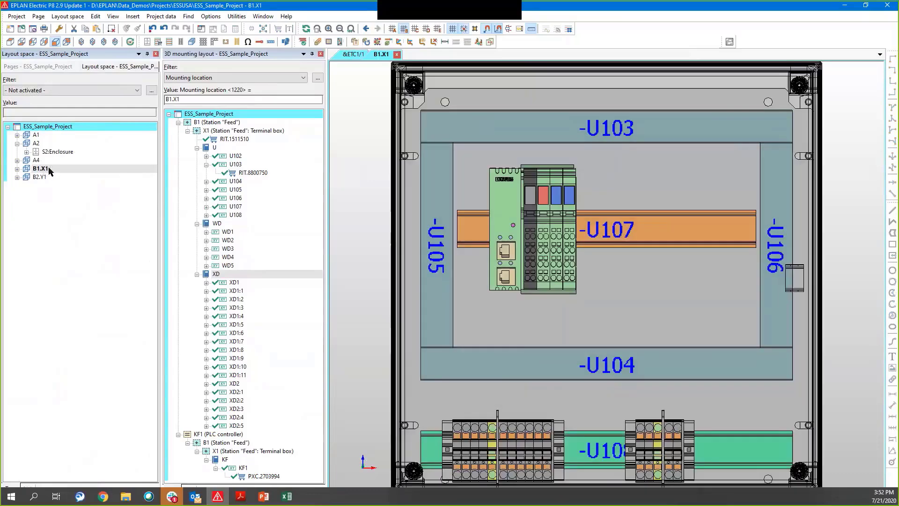
{"action": "right_click", "coordinate": [50, 169]}
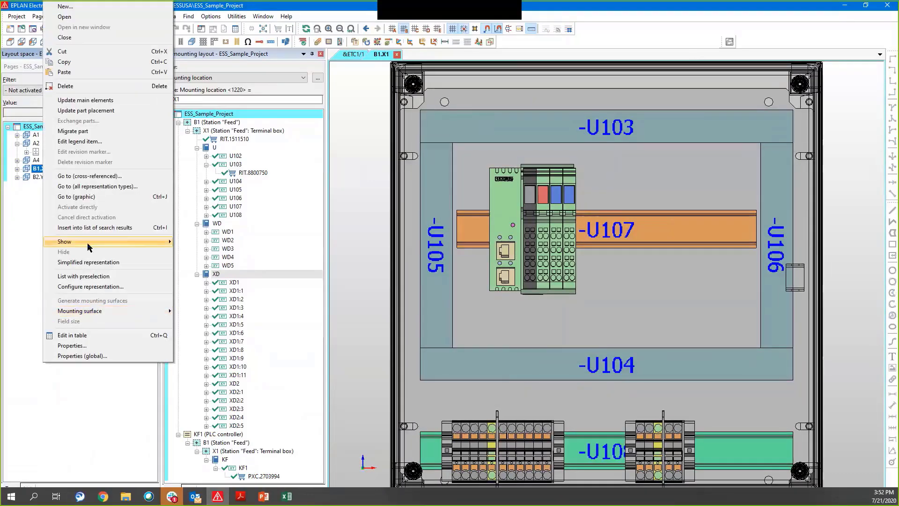
{"action": "mouse_move", "coordinate": [93, 243]}
{"action": "left_click", "coordinate": [229, 264]}
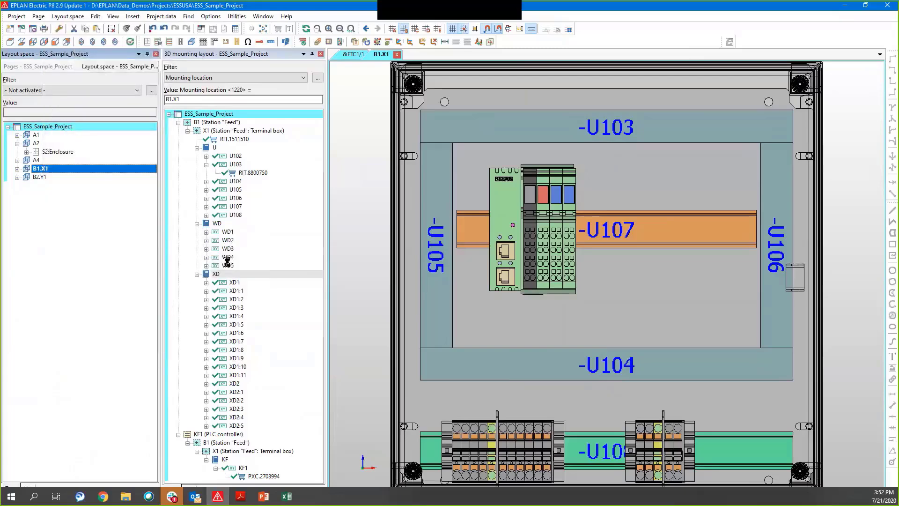
Move the KF1 PLC assembly further right along mounting rail U107, and close the layout space and the model view page.
{"action": "left_click_drag", "start_coordinate": [546, 244], "coordinate": [594, 215]}
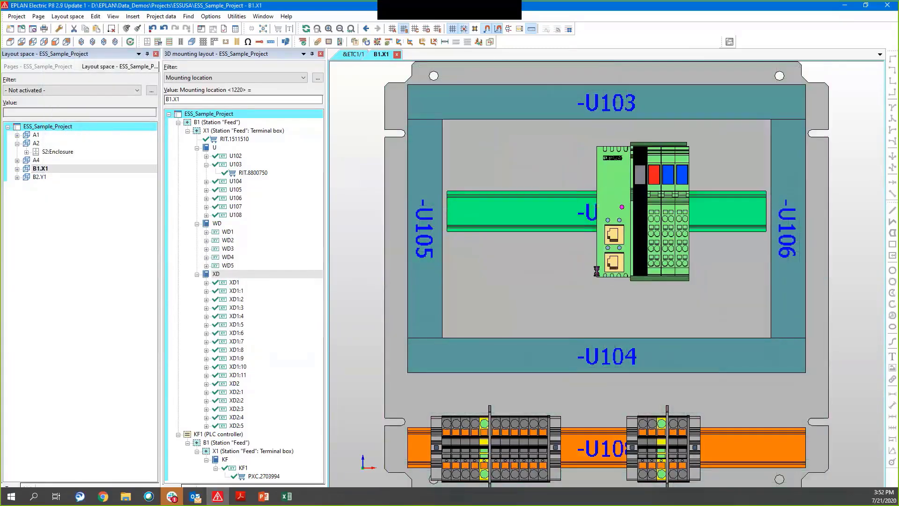
{"action": "left_click", "coordinate": [396, 55]}
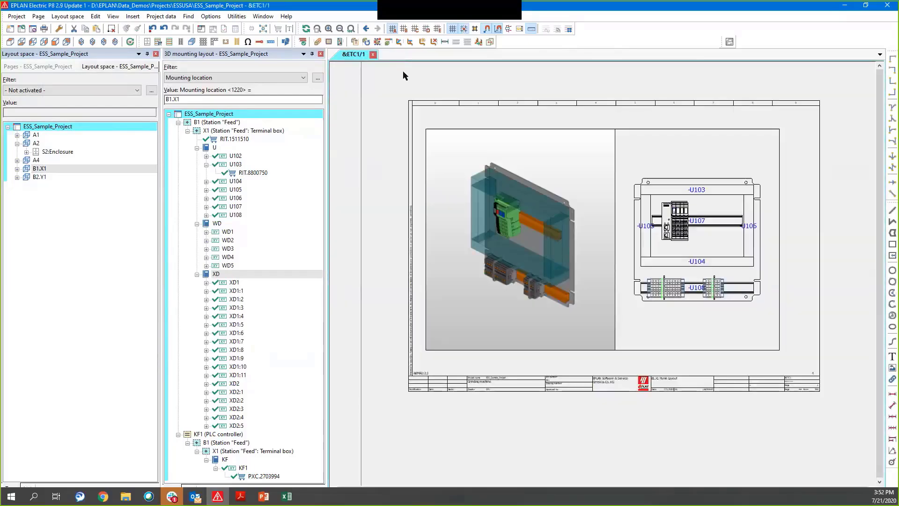
{"action": "left_click", "coordinate": [373, 56]}
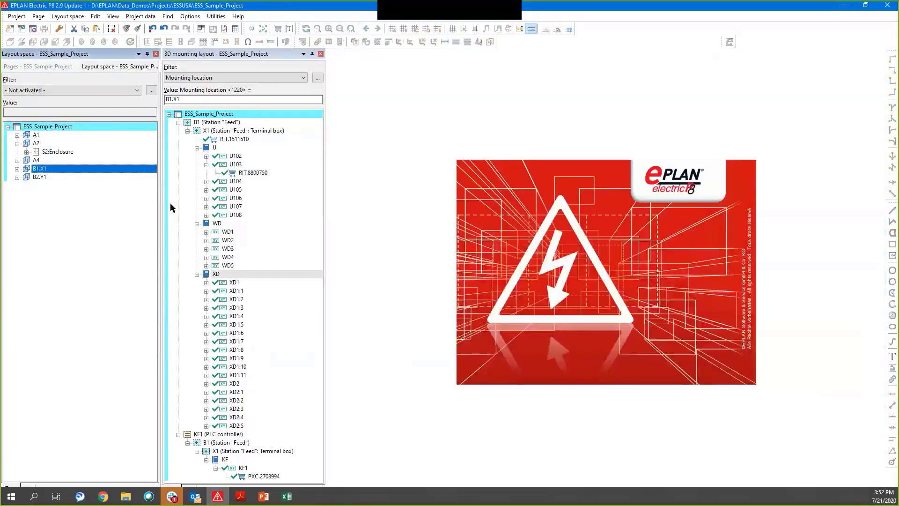
Reopen the page B1.X1 Panle Layout under ETC1 (Model view) and update the outdated model views through the reports update.
{"action": "left_click", "coordinate": [35, 67]}
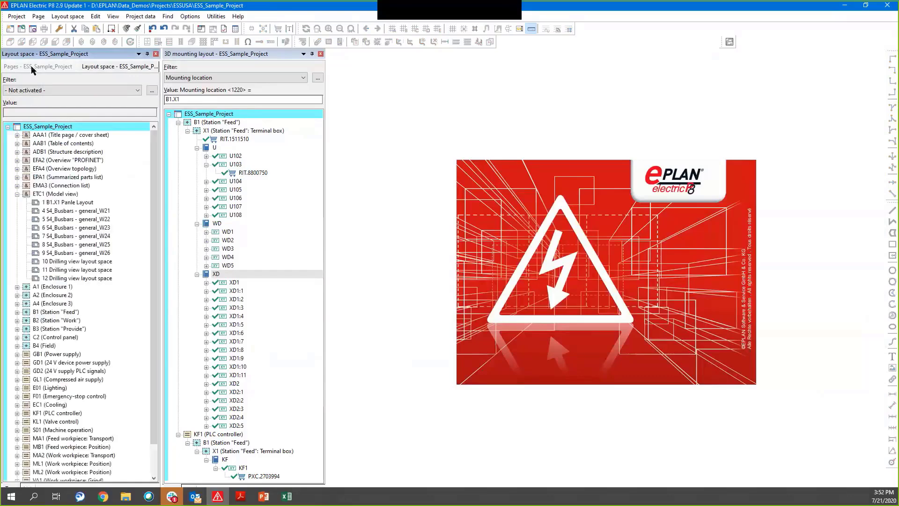
{"action": "double_click", "coordinate": [58, 202]}
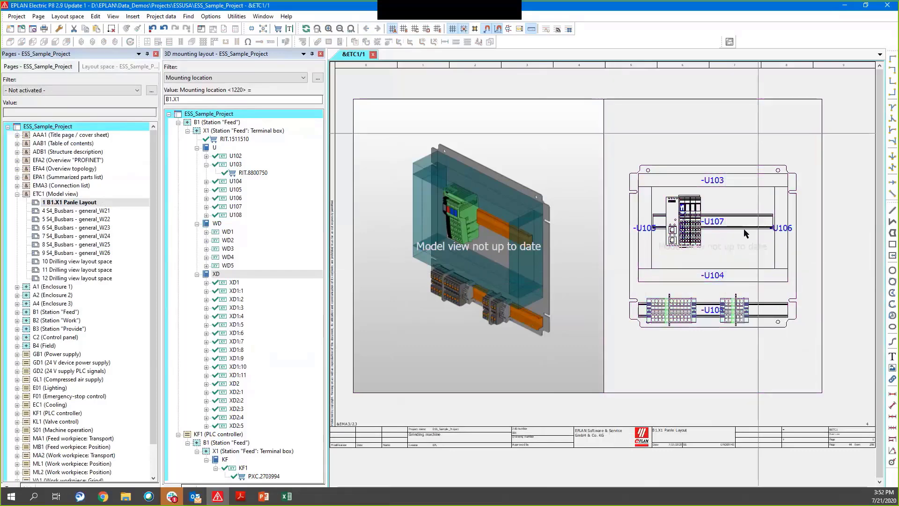
{"action": "left_click", "coordinate": [237, 16]}
{"action": "mouse_move", "coordinate": [337, 27]}
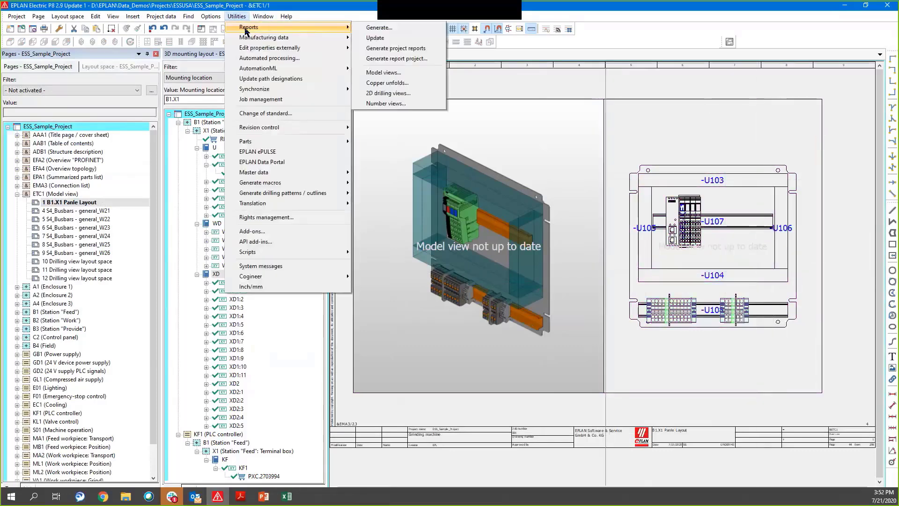
{"action": "left_click", "coordinate": [370, 39]}
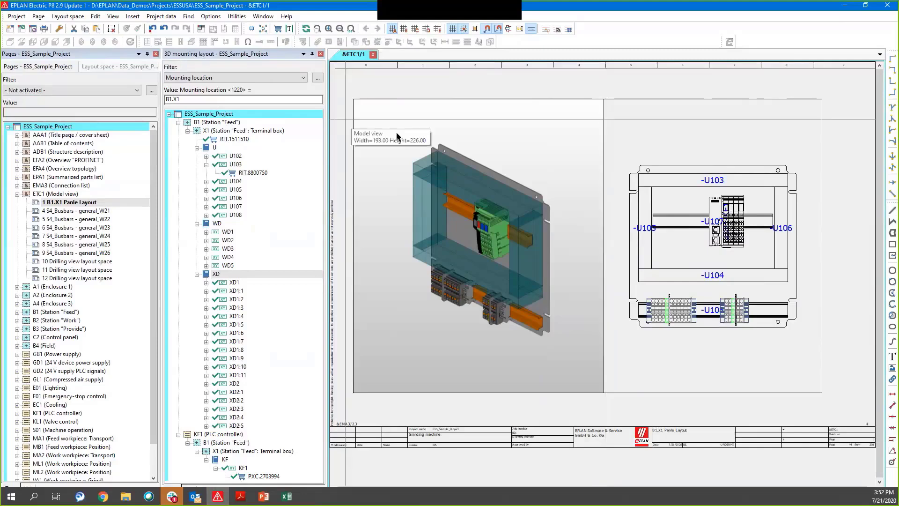
Collapse the WD device group in the 3D mounting layout and select device U103 of the B1.X1 terminal box.
{"action": "scroll", "coordinate": [398, 135], "scroll_direction": "down", "scroll_amount": 1}
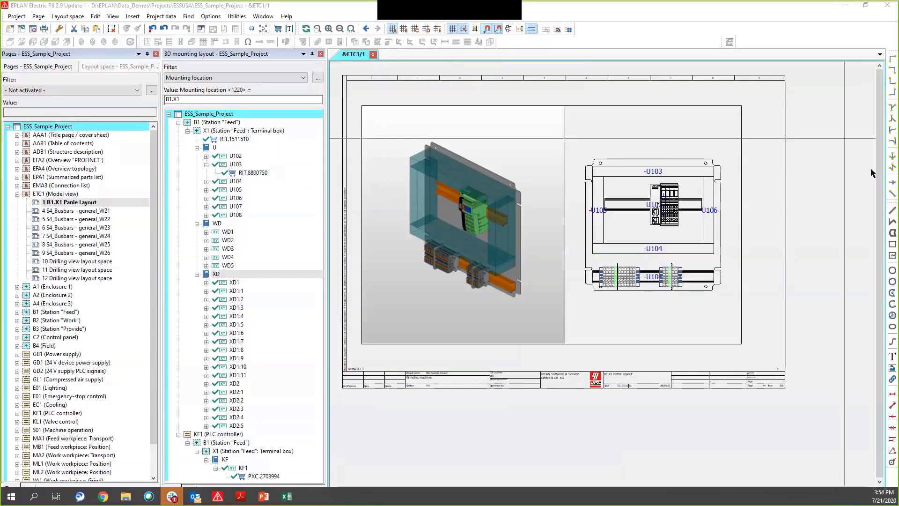
{"action": "mouse_move", "coordinate": [396, 12]}
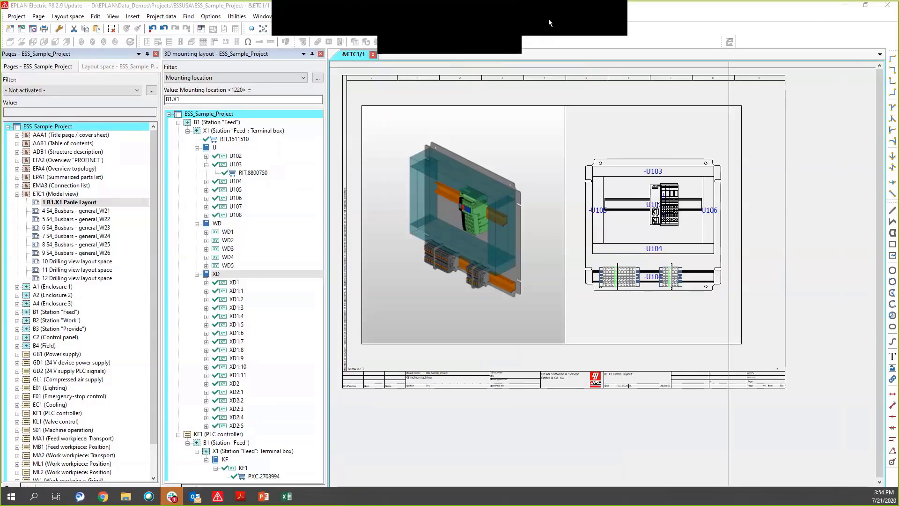
{"action": "left_click", "coordinate": [536, 14]}
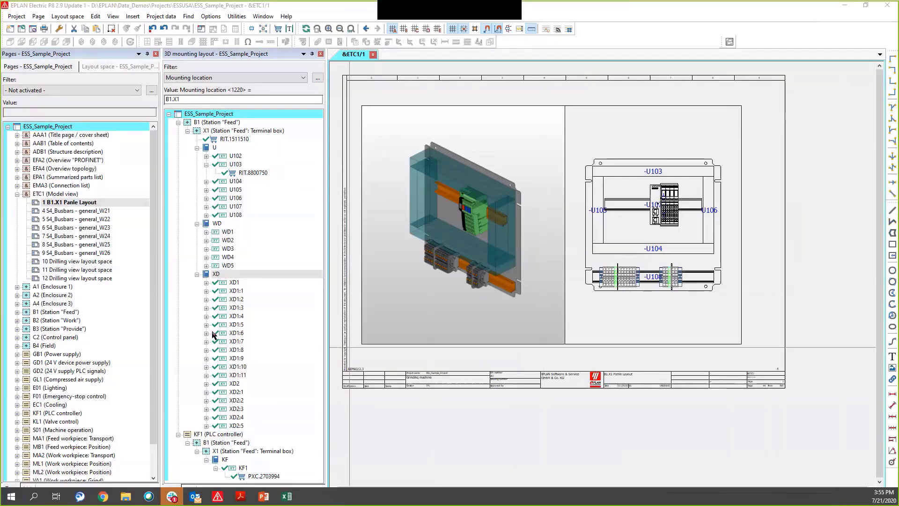
{"action": "left_click", "coordinate": [197, 225]}
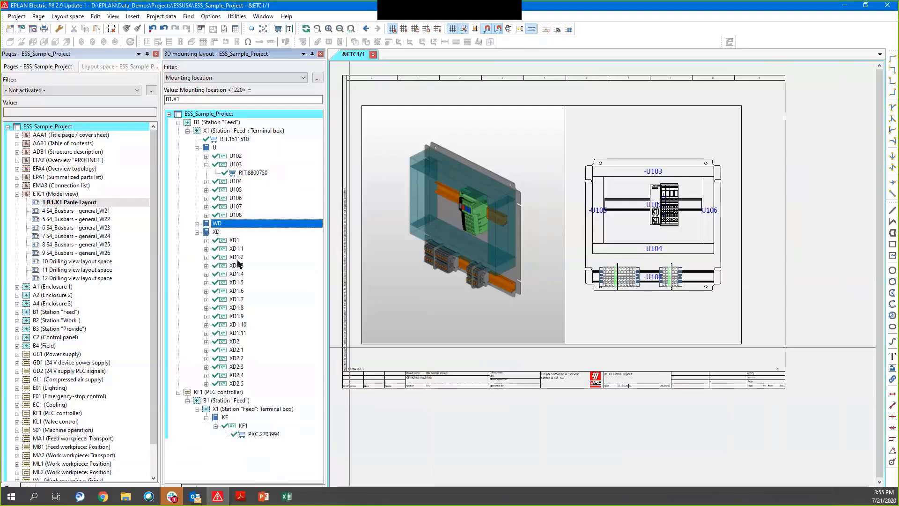
{"action": "double_click", "coordinate": [225, 164]}
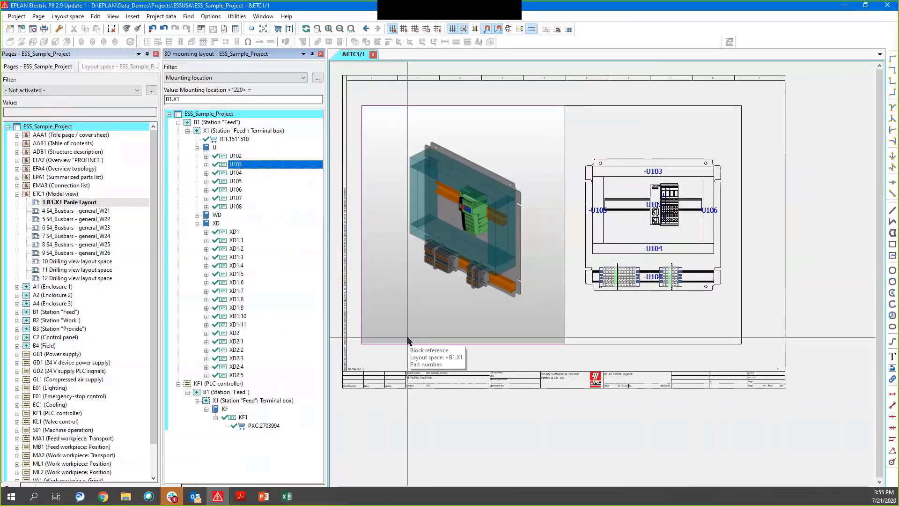
Open the project's message management and enlarge it to show more message rows.
{"action": "left_click", "coordinate": [162, 17]}
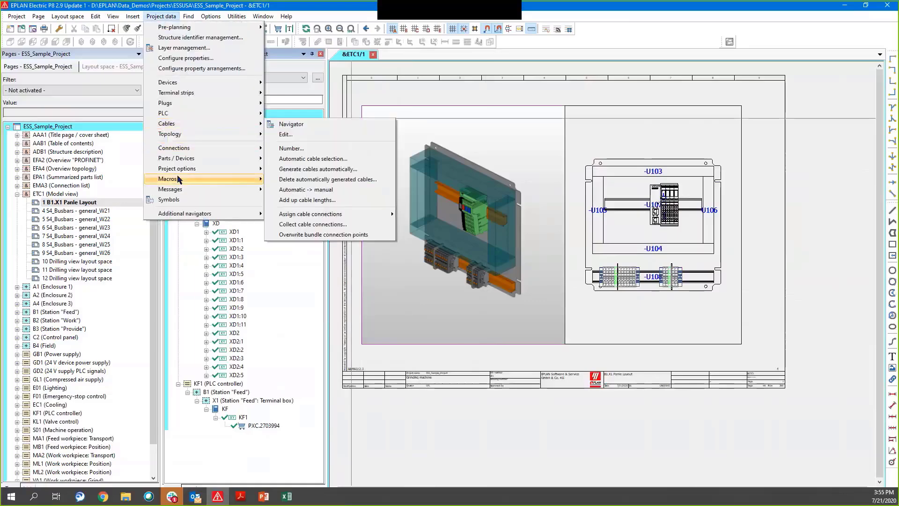
{"action": "mouse_move", "coordinate": [177, 182]}
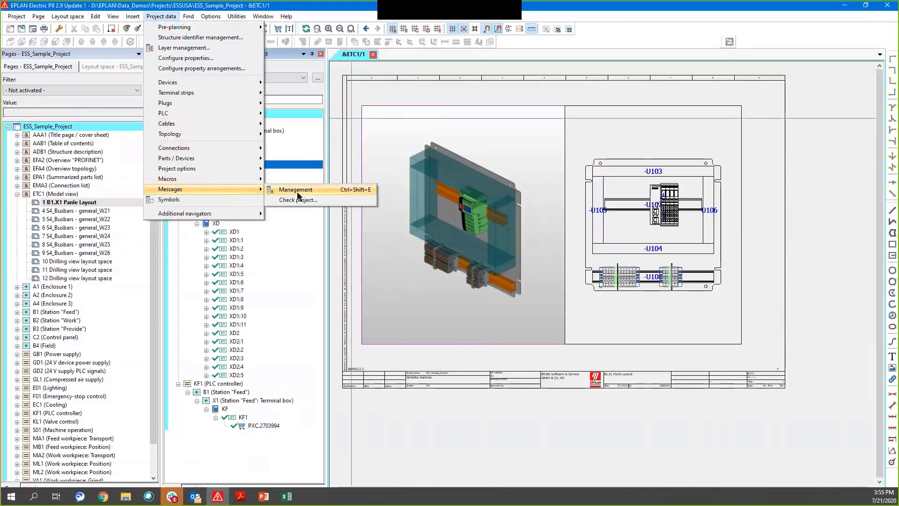
{"action": "left_click", "coordinate": [293, 190]}
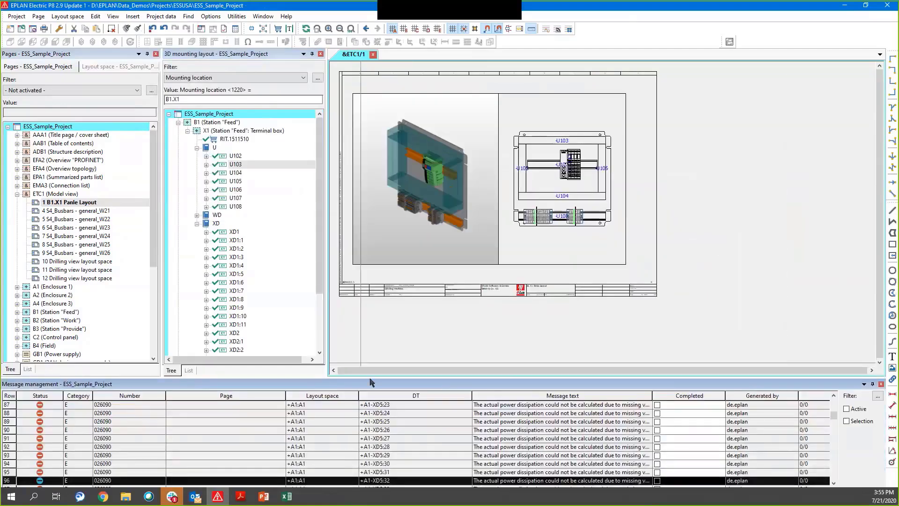
{"action": "left_click_drag", "start_coordinate": [370, 378], "coordinate": [357, 317]}
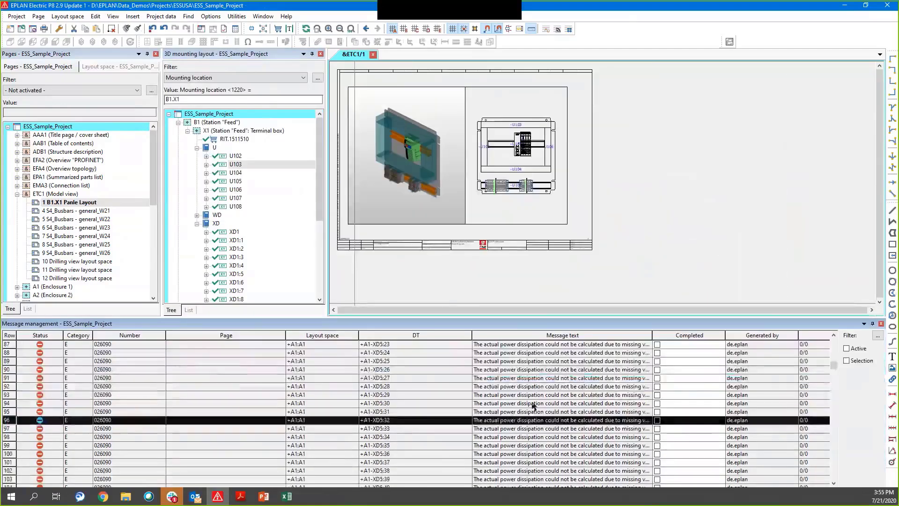
Examine the 3D mounting layout checks in the ESS SAMPLE PROJECT check scheme, and leave the project check without running it.
{"action": "left_click", "coordinate": [161, 17]}
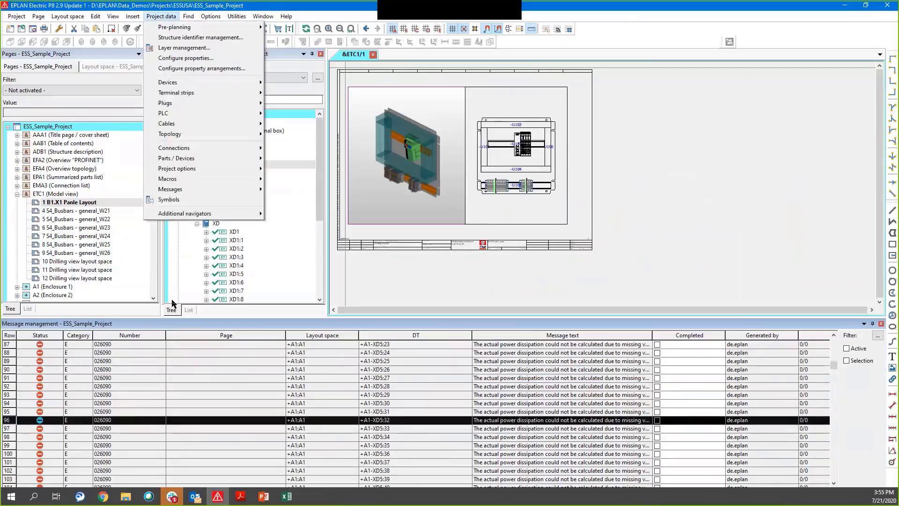
{"action": "mouse_move", "coordinate": [224, 189]}
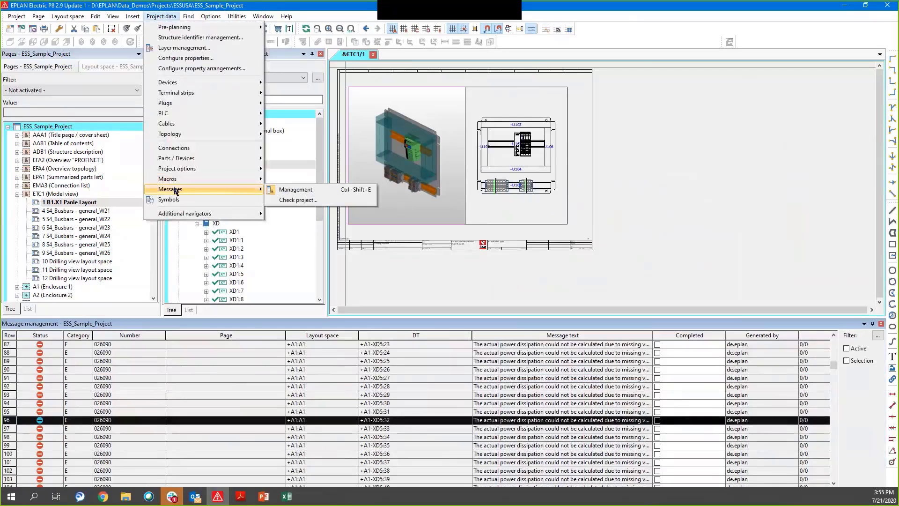
{"action": "left_click", "coordinate": [297, 205]}
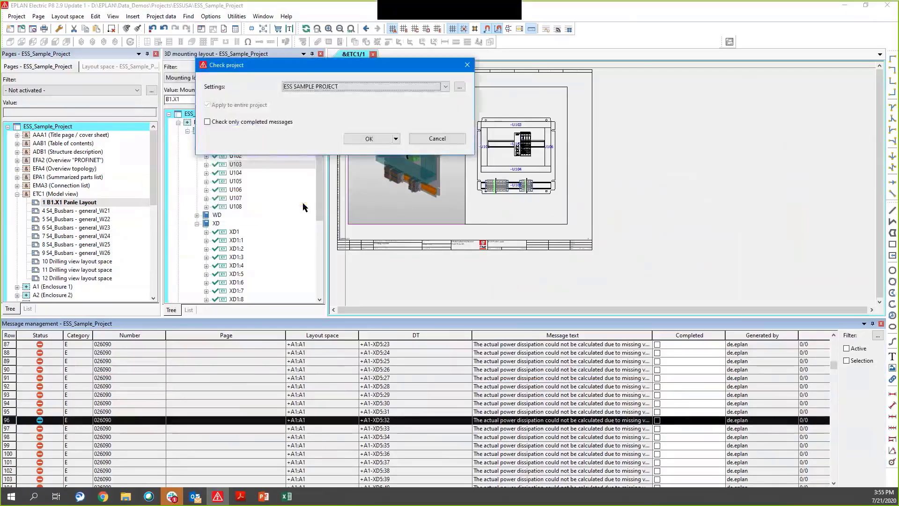
{"action": "left_click", "coordinate": [460, 87]}
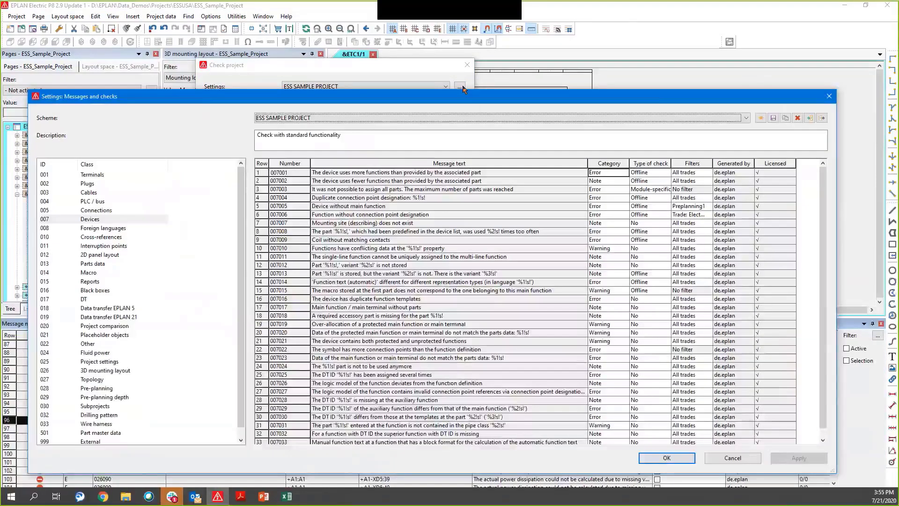
{"action": "left_click", "coordinate": [105, 371]}
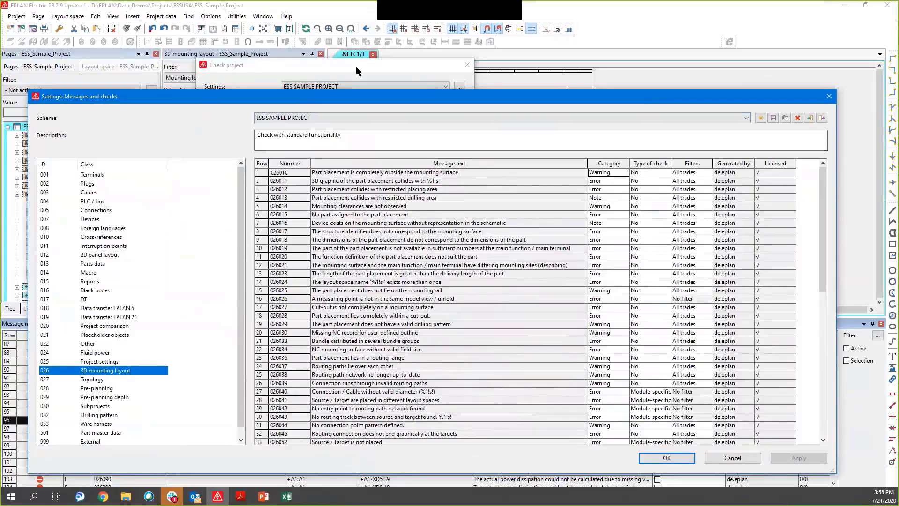
{"action": "left_click_drag", "start_coordinate": [356, 96], "coordinate": [330, 7]}
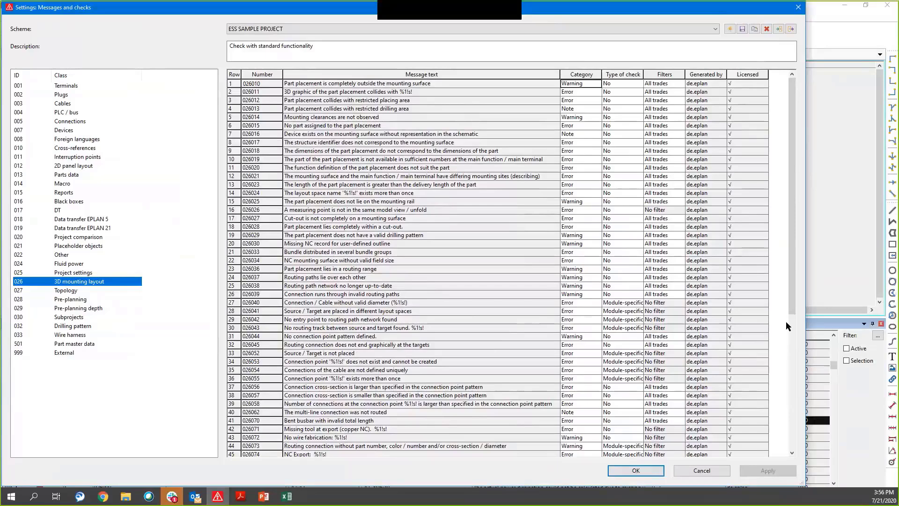
{"action": "left_click_drag", "start_coordinate": [791, 313], "coordinate": [784, 262]}
{"action": "left_click", "coordinate": [800, 10]}
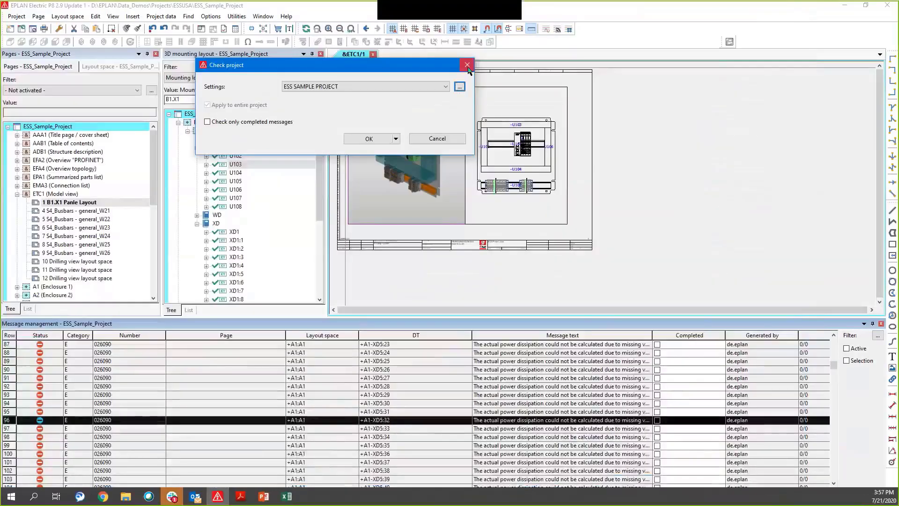
{"action": "left_click", "coordinate": [467, 65]}
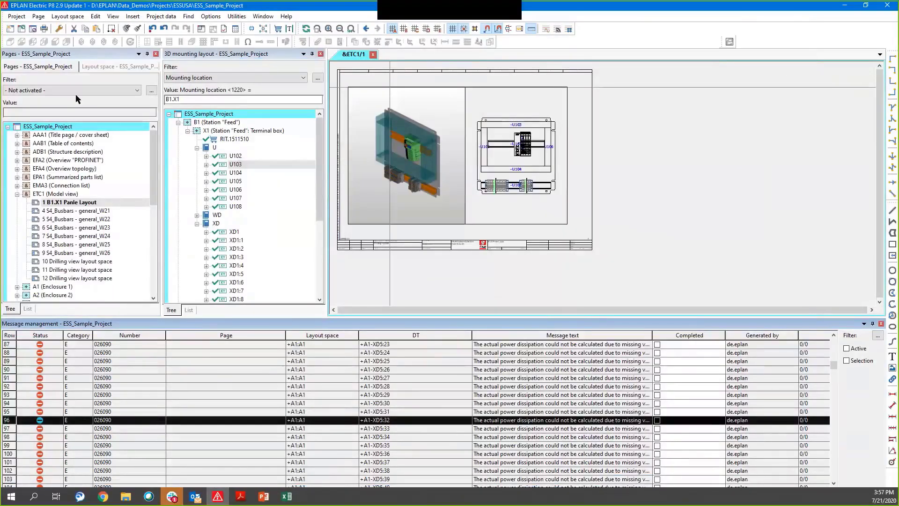
Open S1:Enclosure from layout space A1 and close the message management.
{"action": "left_click", "coordinate": [99, 66]}
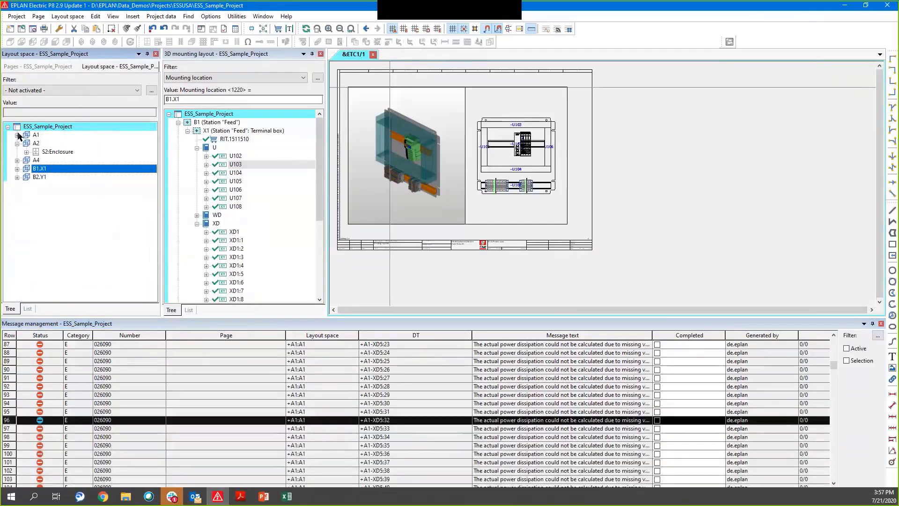
{"action": "left_click", "coordinate": [27, 136]}
{"action": "left_click", "coordinate": [17, 136]}
{"action": "left_click", "coordinate": [57, 142]}
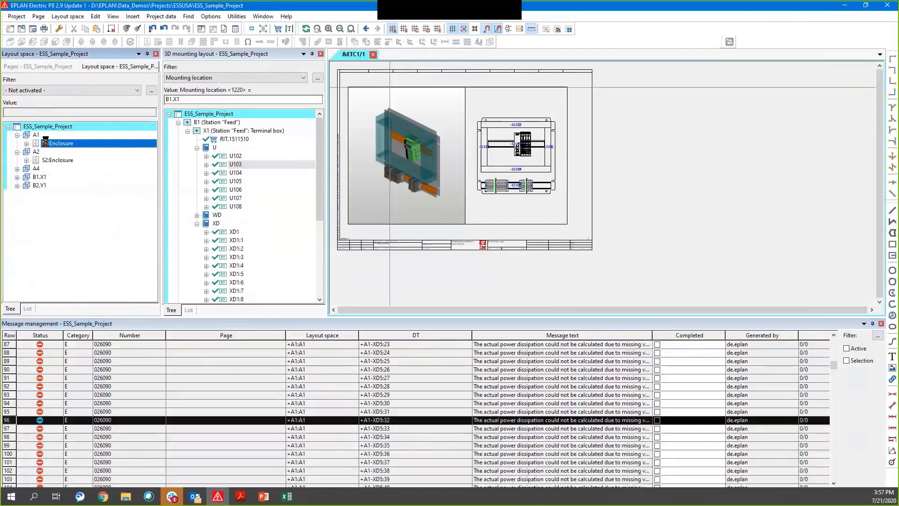
{"action": "left_click", "coordinate": [881, 323]}
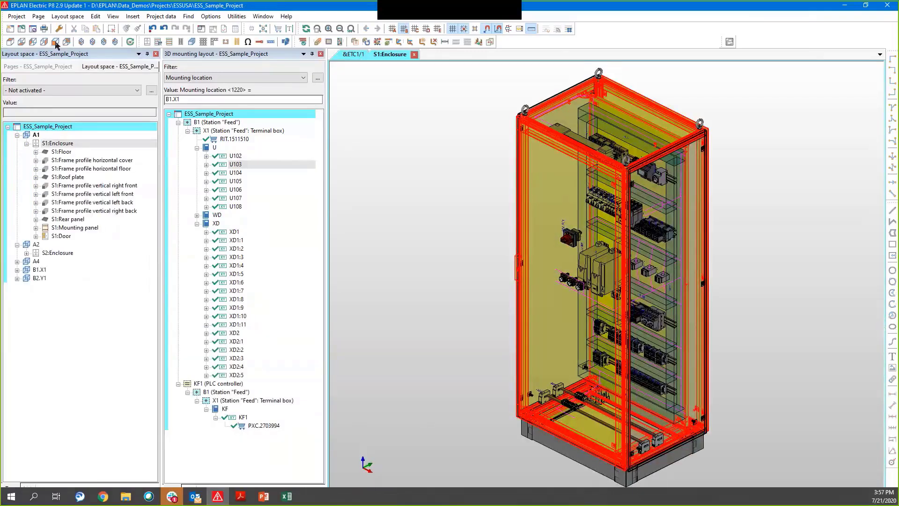
Display the A1 enclosure from the front.
{"action": "left_click", "coordinate": [55, 41]}
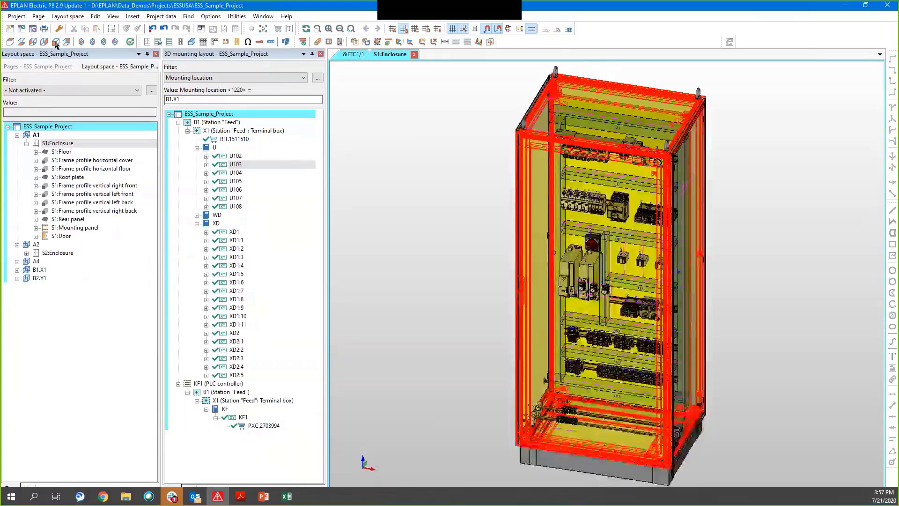
{"action": "right_click", "coordinate": [56, 42]}
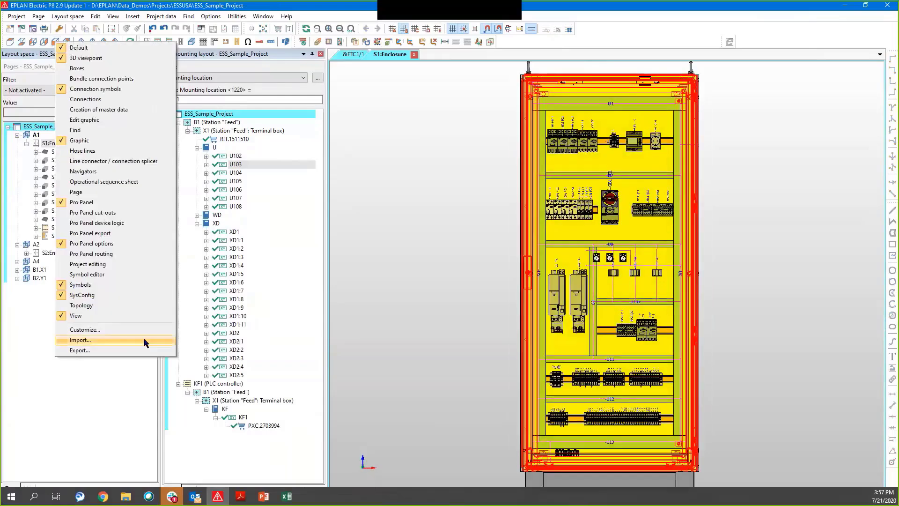
{"action": "left_click", "coordinate": [506, 264]}
Hide the S1:Door of the A1 enclosure so only the cabinet interior and its mounting panel are displayed.
{"action": "right_click", "coordinate": [61, 144]}
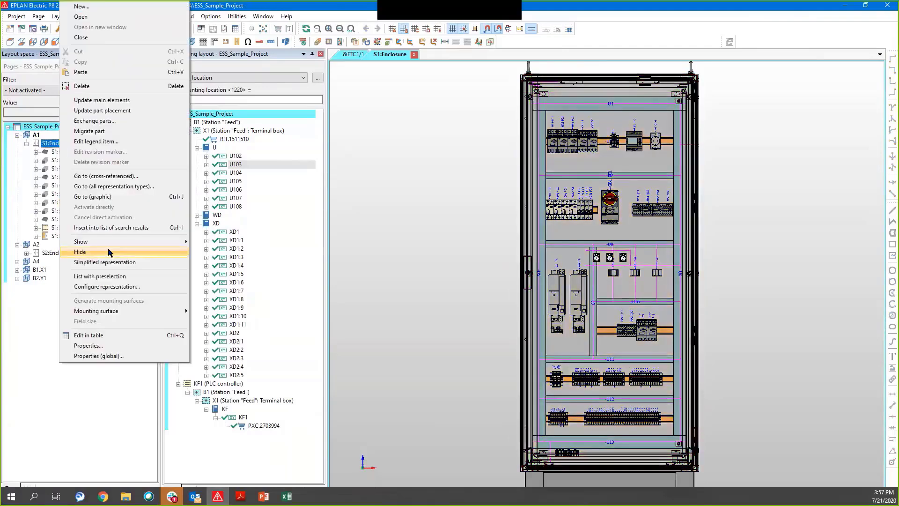
{"action": "mouse_move", "coordinate": [112, 242]}
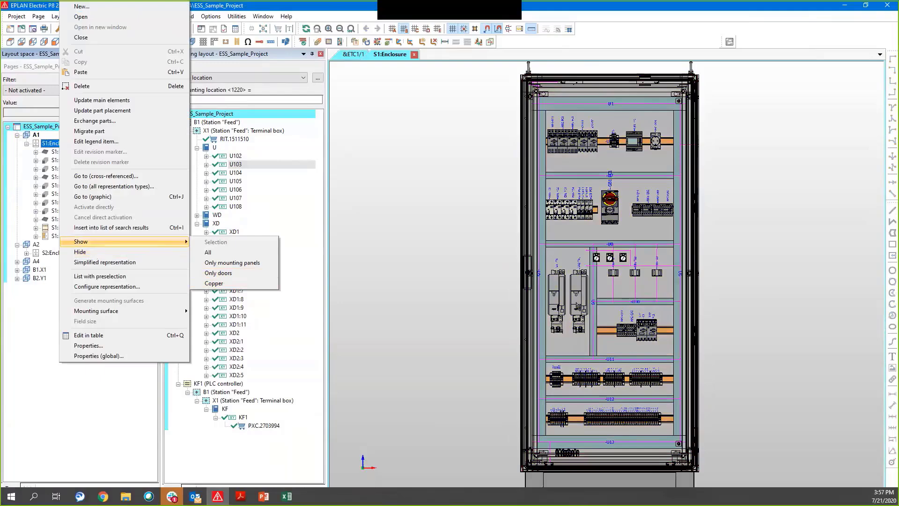
{"action": "left_click", "coordinate": [577, 302]}
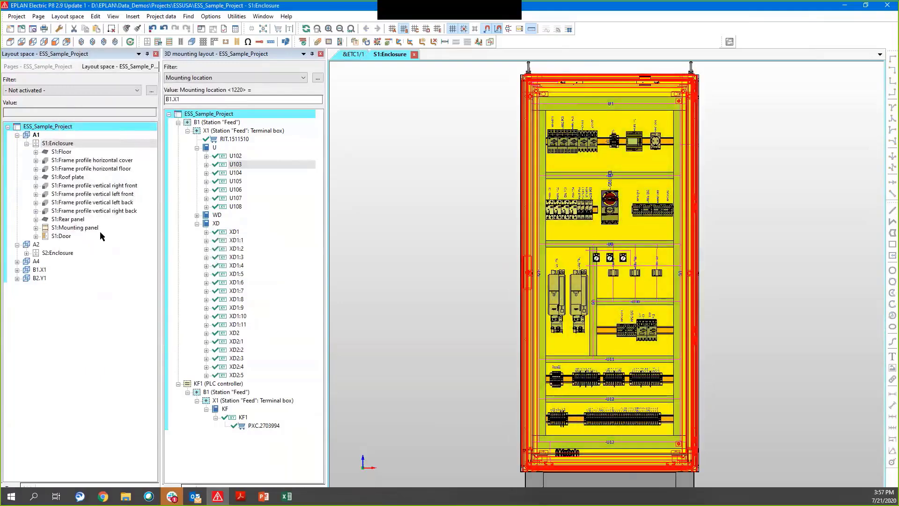
{"action": "left_click", "coordinate": [67, 237]}
{"action": "right_click", "coordinate": [67, 237]}
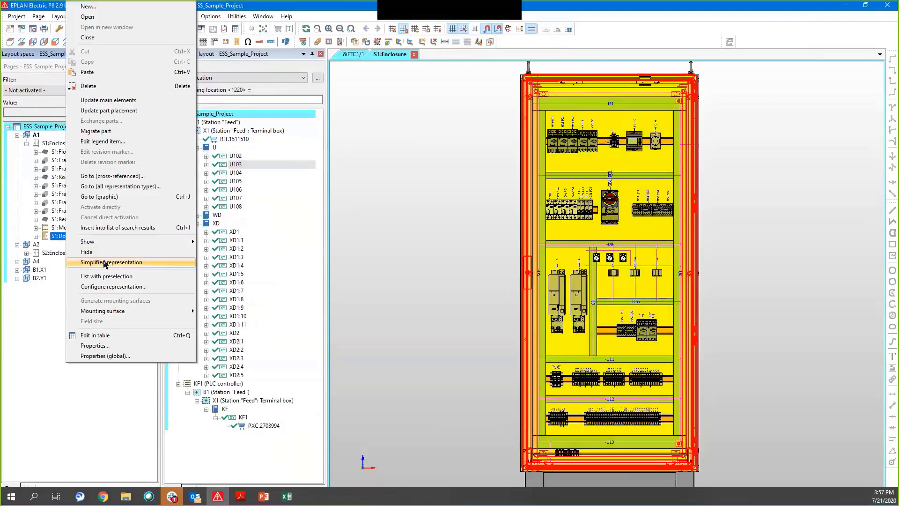
{"action": "left_click", "coordinate": [105, 263]}
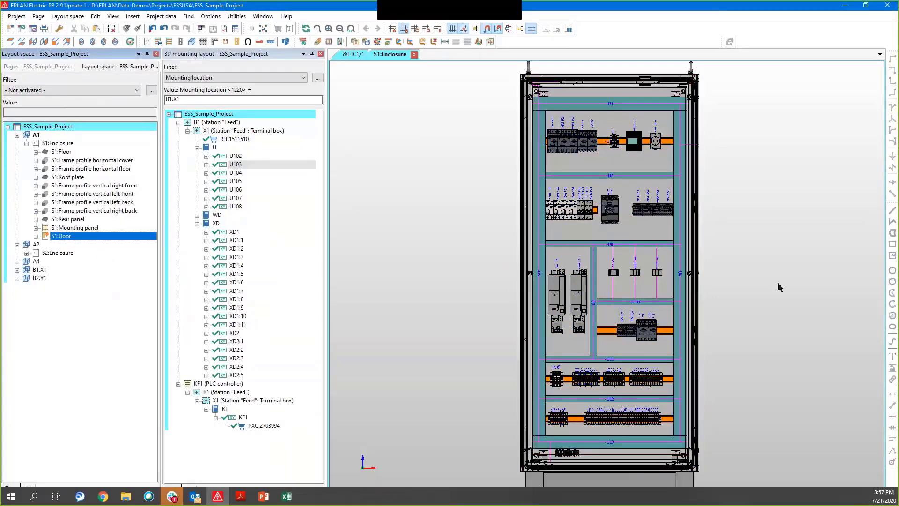
Show the mounting clearances in the A1 enclosure and examine them around the drives VA1-TA1 and VA2-TA1.
{"action": "left_click", "coordinate": [113, 17]}
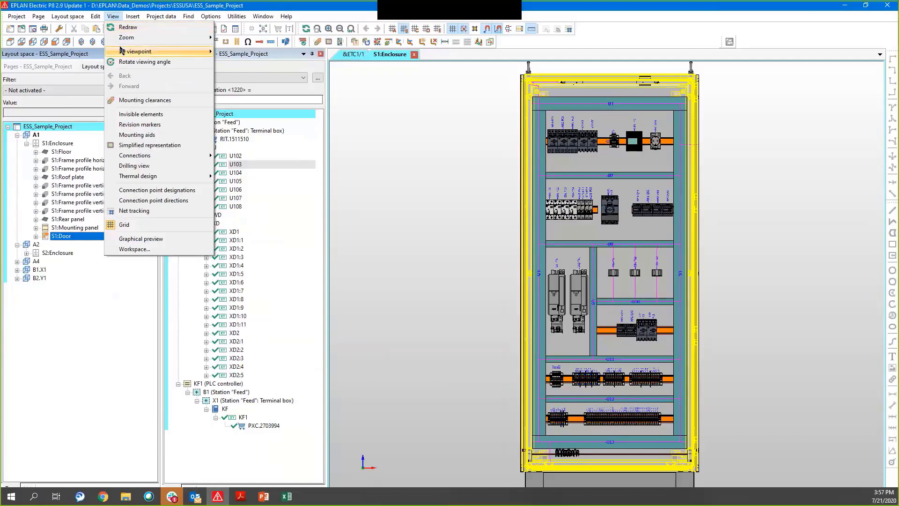
{"action": "left_click", "coordinate": [145, 100]}
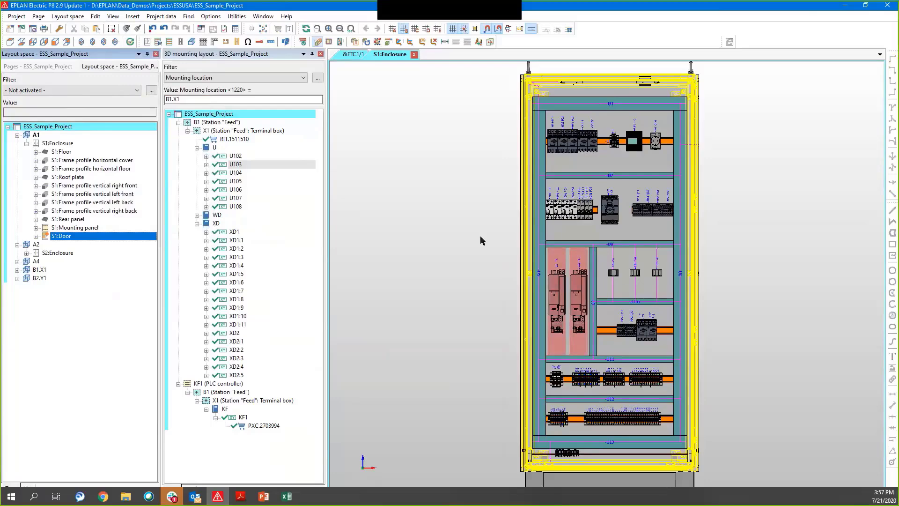
{"action": "scroll", "coordinate": [587, 289], "scroll_direction": "up", "scroll_amount": 5}
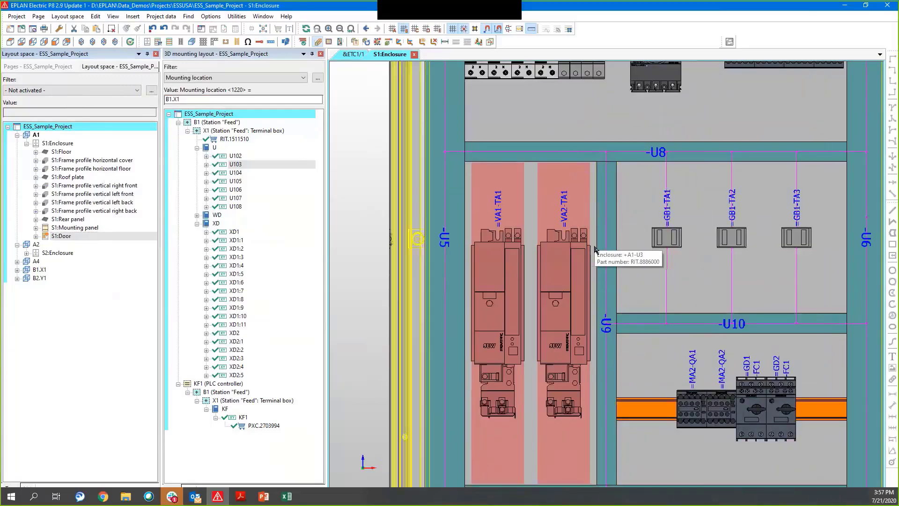
{"action": "scroll", "coordinate": [571, 375], "scroll_direction": "up", "scroll_amount": 1}
{"action": "scroll", "coordinate": [560, 391], "scroll_direction": "up", "scroll_amount": 2}
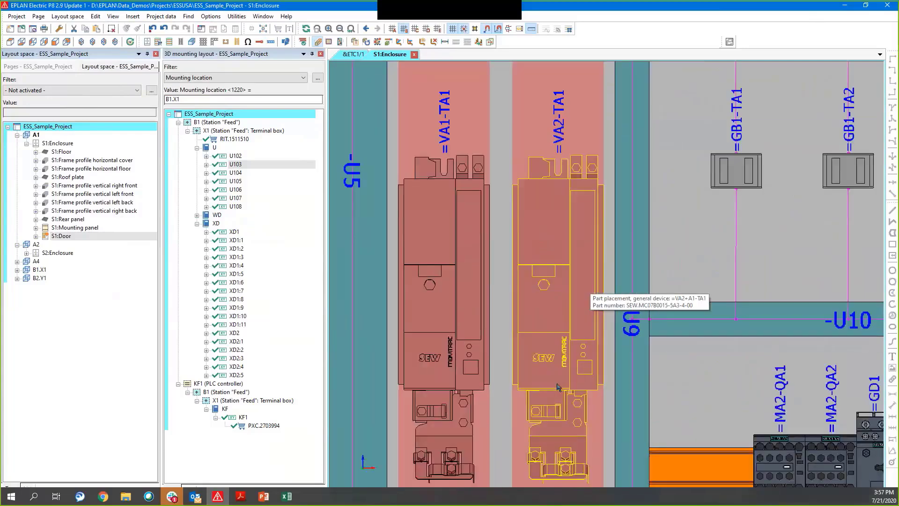
{"action": "scroll", "coordinate": [558, 384], "scroll_direction": "down", "scroll_amount": 1}
{"action": "scroll", "coordinate": [562, 379], "scroll_direction": "up", "scroll_amount": 3}
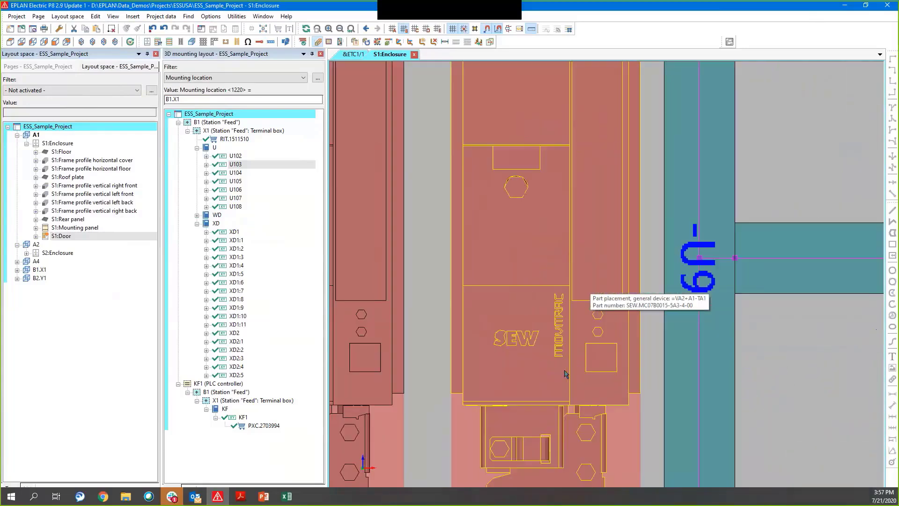
{"action": "scroll", "coordinate": [565, 374], "scroll_direction": "down", "scroll_amount": 3}
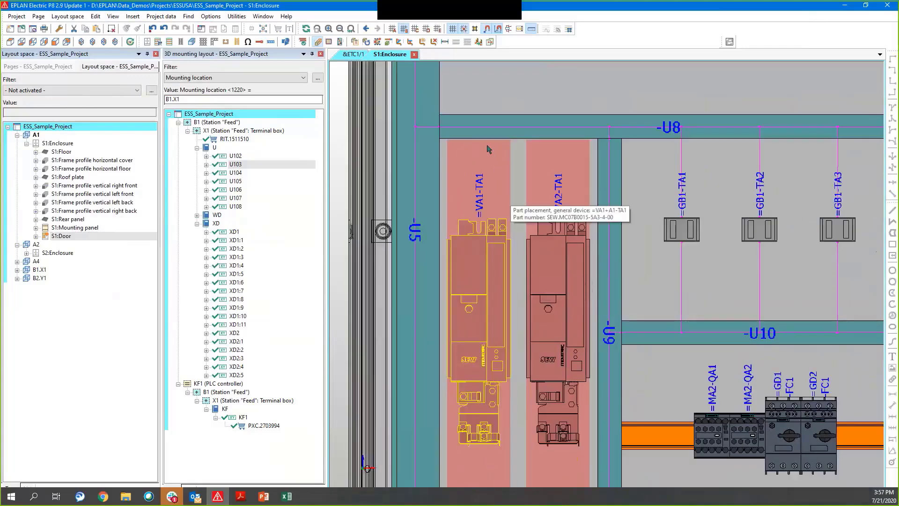
{"action": "scroll", "coordinate": [536, 403], "scroll_direction": "down", "scroll_amount": 1}
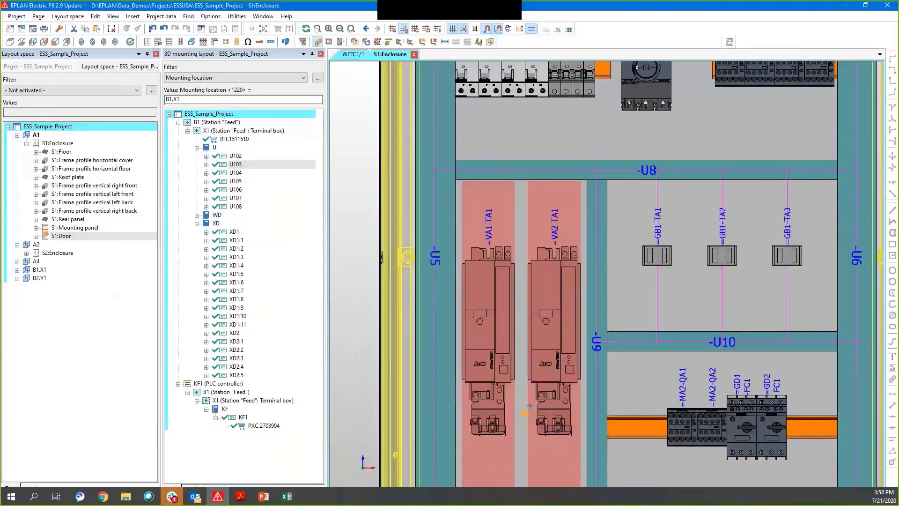
{"action": "middle_click_drag", "start_coordinate": [518, 433], "coordinate": [511, 332]}
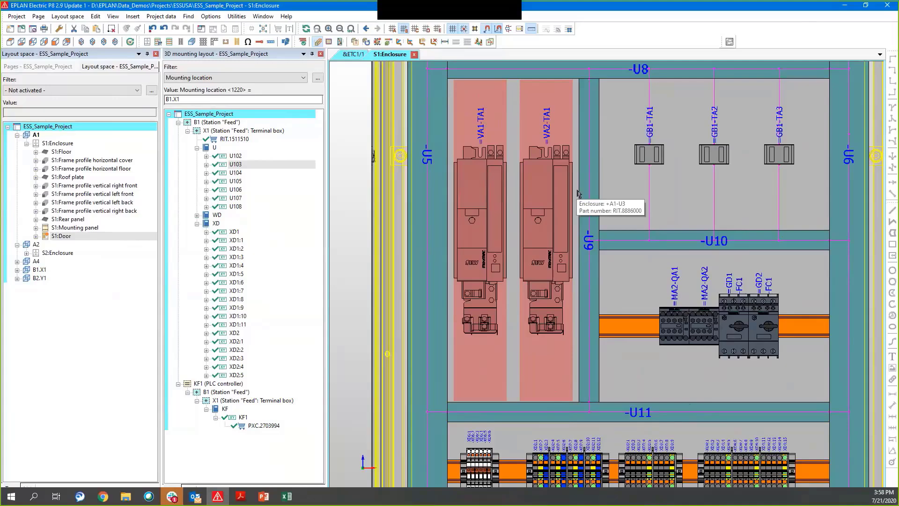
Turn off the display of mounting clearances in the A1 enclosure.
{"action": "left_click", "coordinate": [69, 16]}
{"action": "mouse_move", "coordinate": [113, 17]}
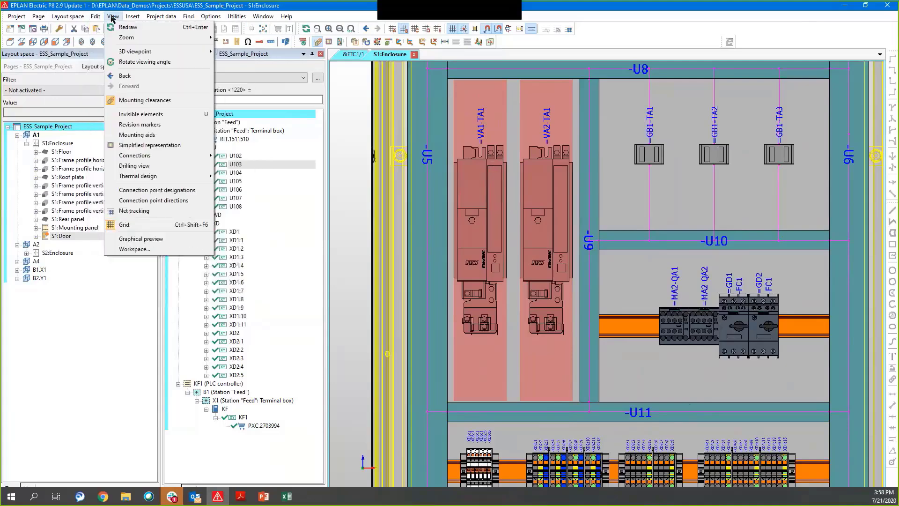
{"action": "left_click", "coordinate": [139, 100]}
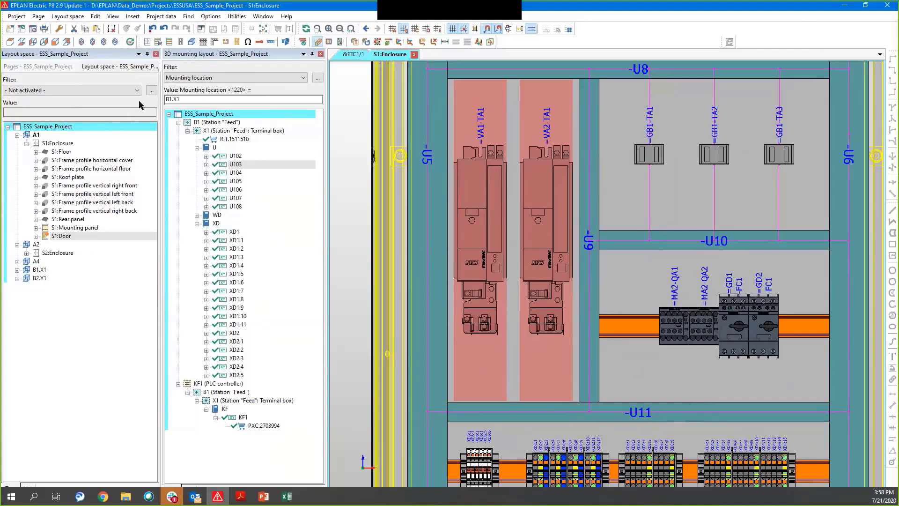
Turn on the thermal design display of power dissipation density for the devices in the A1 enclosure.
{"action": "left_click", "coordinate": [112, 18]}
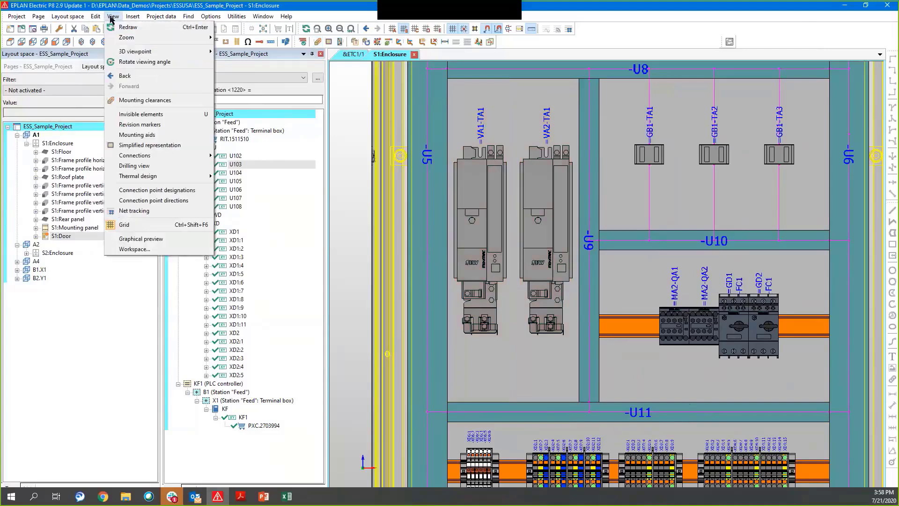
{"action": "mouse_move", "coordinate": [163, 178]}
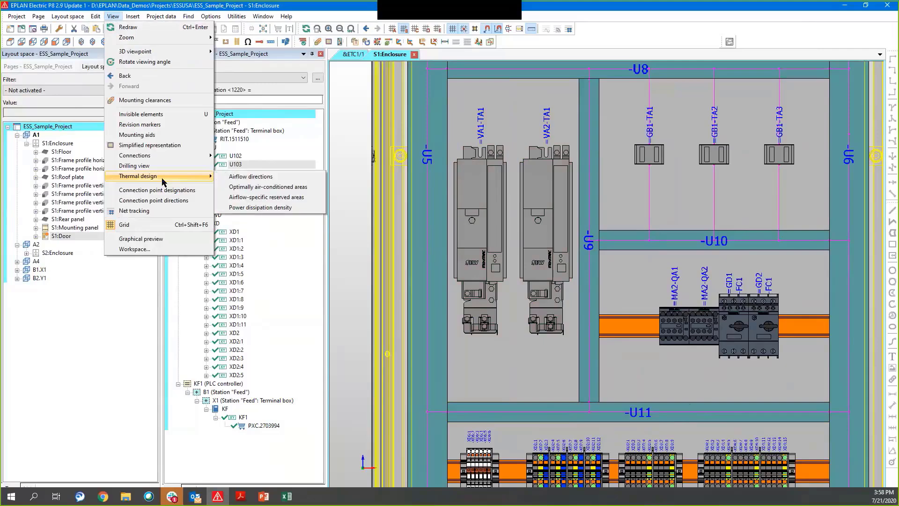
{"action": "left_click", "coordinate": [278, 208]}
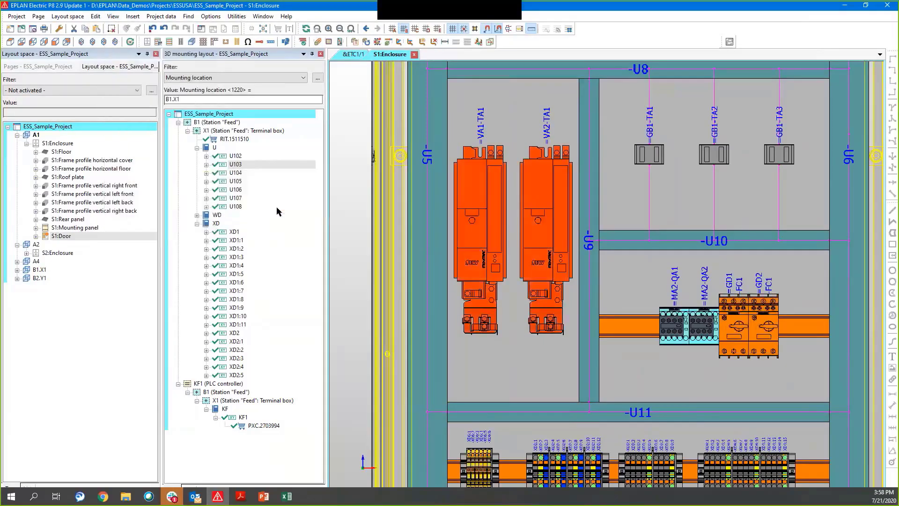
Examine the power dissipation colouring of the drives, motor protection devices, contactors and terminals across the A1 mounting panel.
{"action": "scroll", "coordinate": [654, 326], "scroll_direction": "down", "scroll_amount": 3}
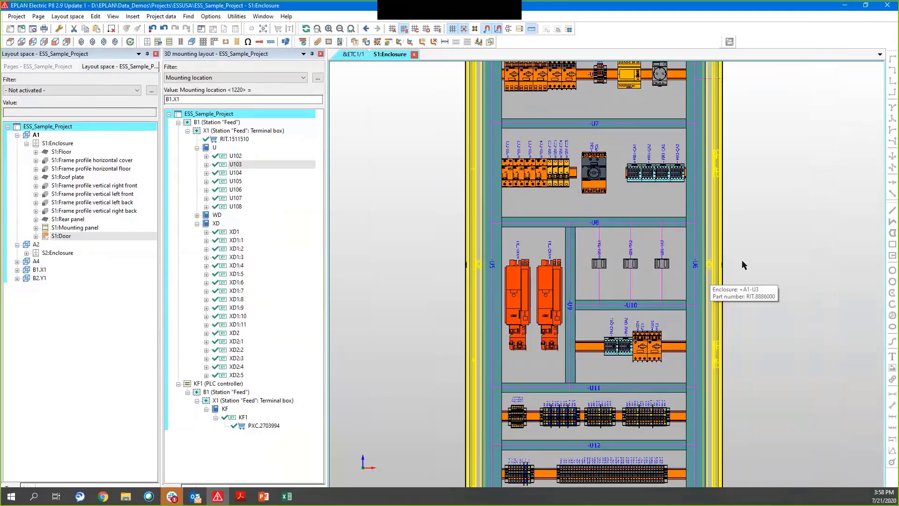
{"action": "middle_click_drag", "start_coordinate": [748, 281], "coordinate": [749, 295]}
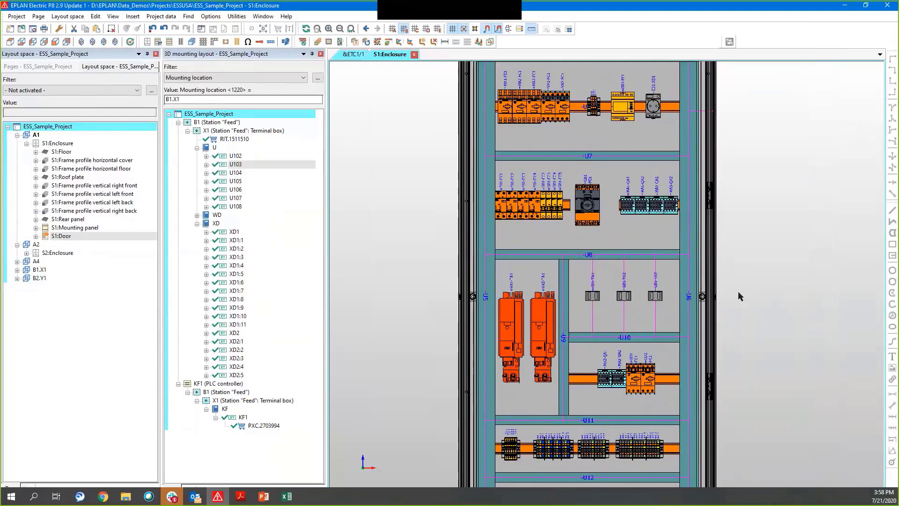
{"action": "scroll", "coordinate": [515, 396], "scroll_direction": "up", "scroll_amount": 3}
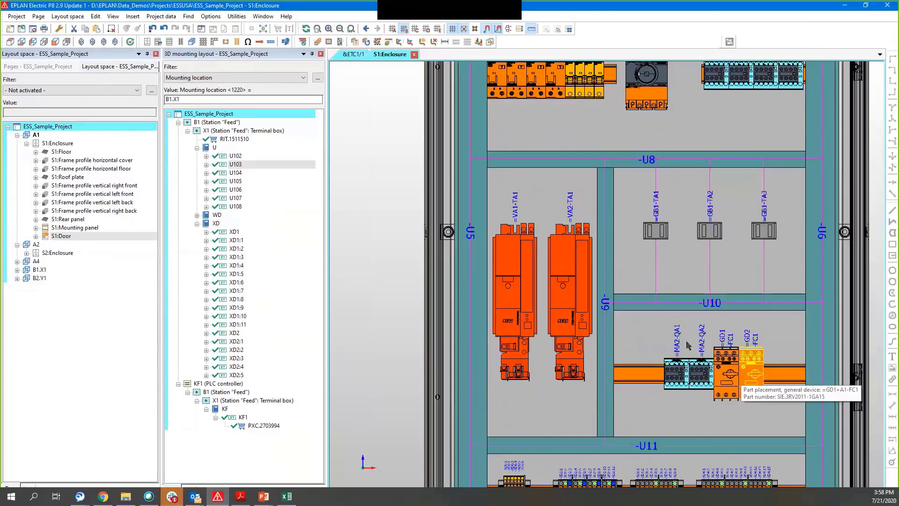
{"action": "scroll", "coordinate": [637, 281], "scroll_direction": "down", "scroll_amount": 3}
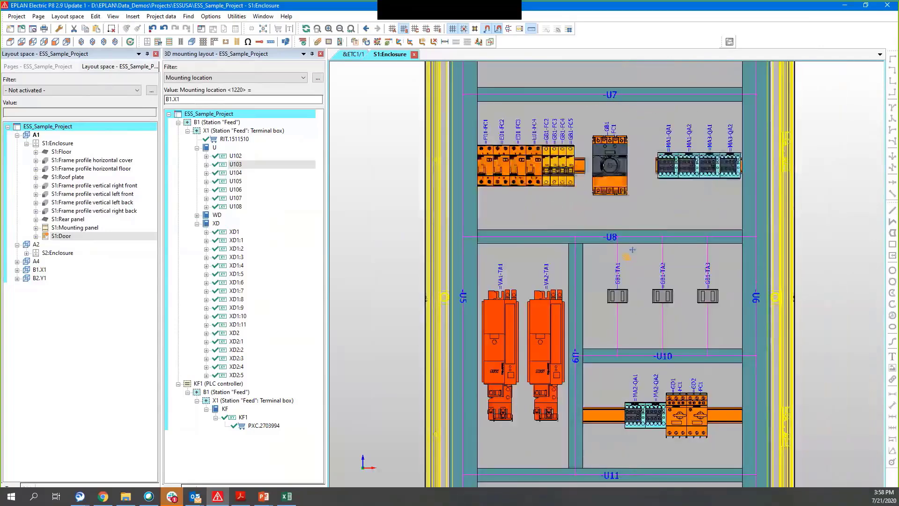
{"action": "scroll", "coordinate": [632, 253], "scroll_direction": "up", "scroll_amount": 3}
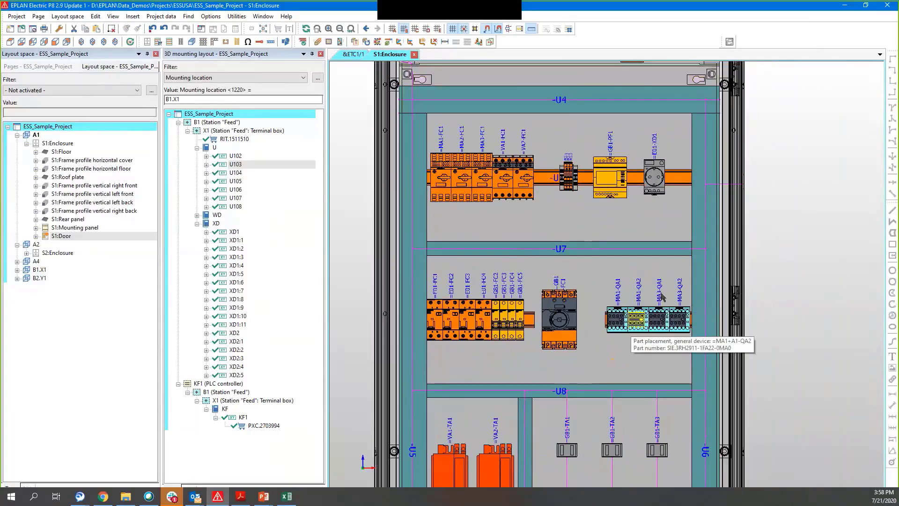
{"action": "scroll", "coordinate": [609, 177], "scroll_direction": "up", "scroll_amount": 1}
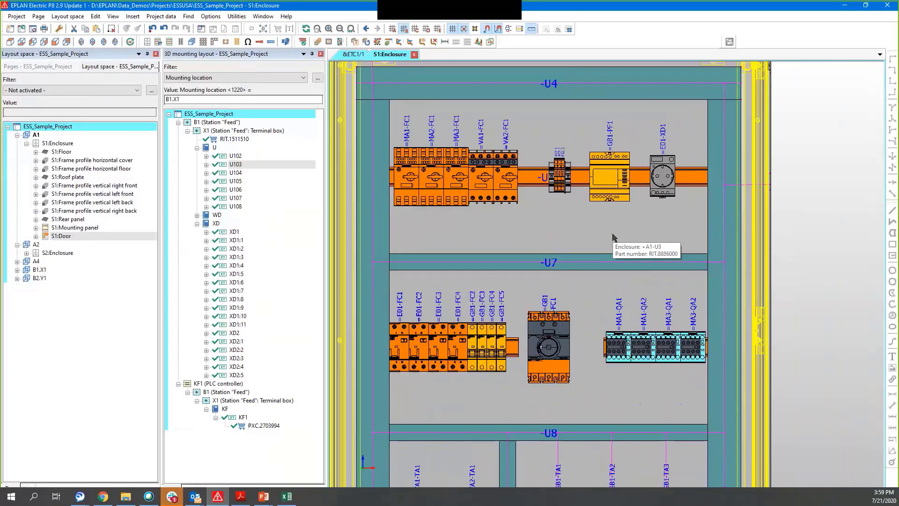
{"action": "scroll", "coordinate": [613, 236], "scroll_direction": "down", "scroll_amount": 3}
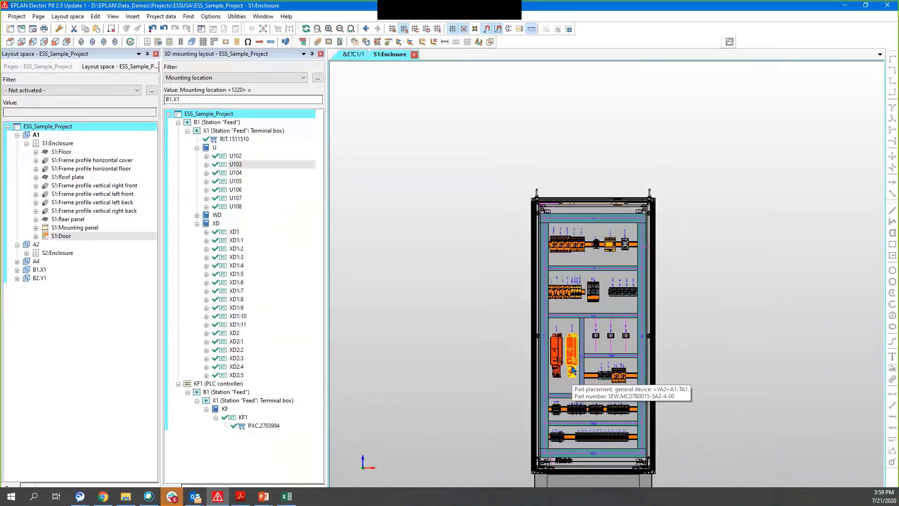
{"action": "scroll", "coordinate": [572, 370], "scroll_direction": "up", "scroll_amount": 1}
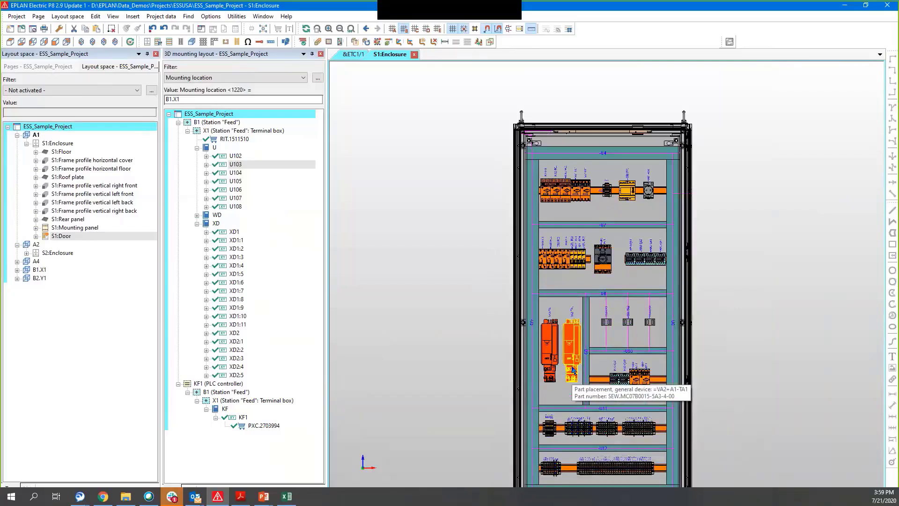